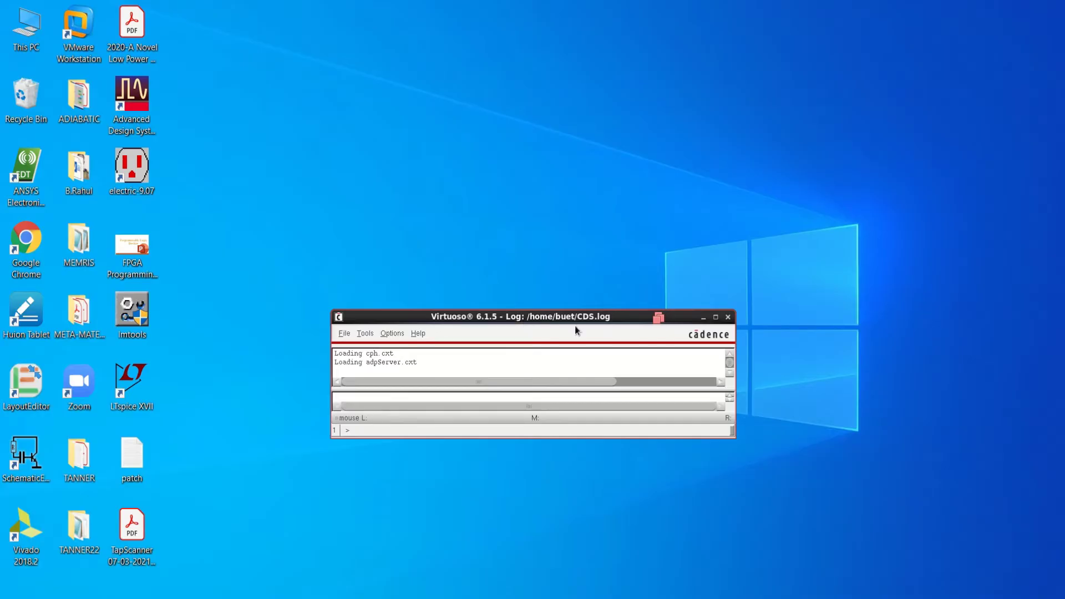
# Create a schematic cellview named NOR in the TUTORIAL library and maximize its editor window
pyautogui.click(344, 334)
pyautogui.moveTo(396, 352)
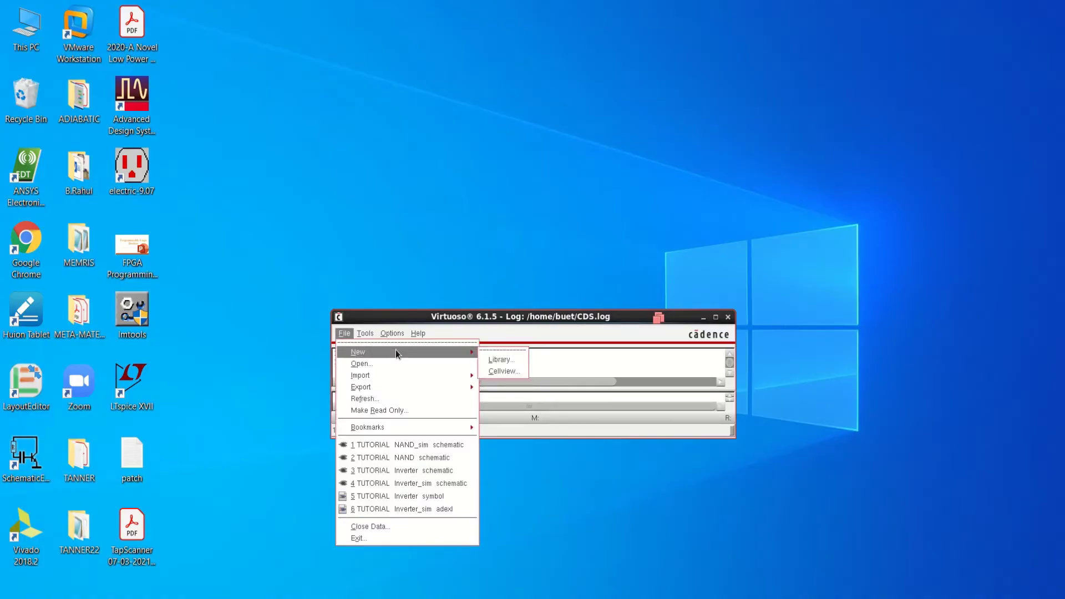
pyautogui.click(501, 371)
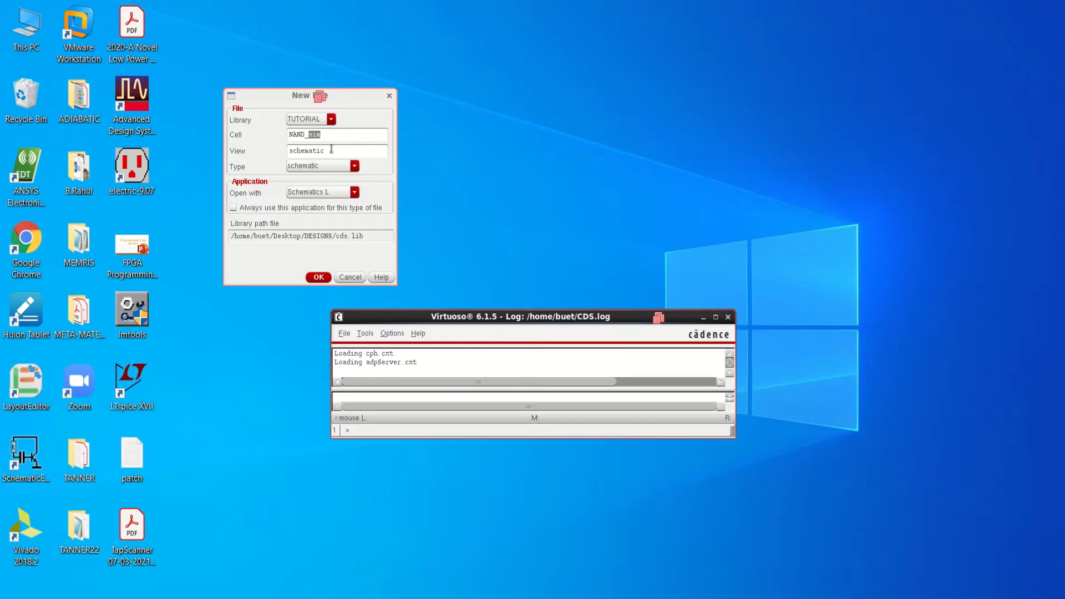
pyautogui.moveTo(326, 135); pyautogui.dragTo(281, 136)
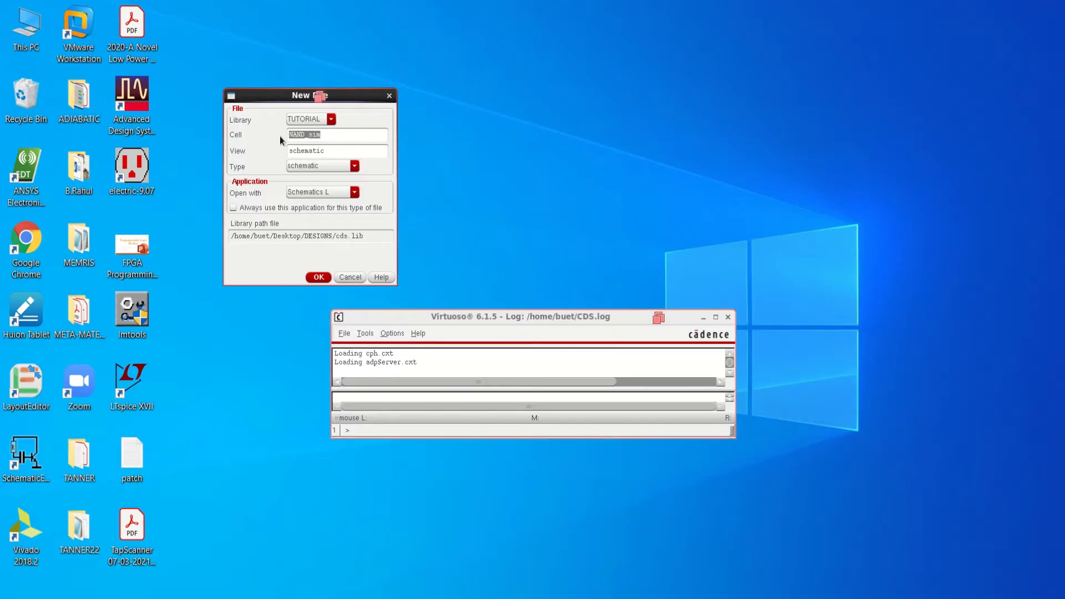
pyautogui.write('NOR')
pyautogui.click(316, 277)
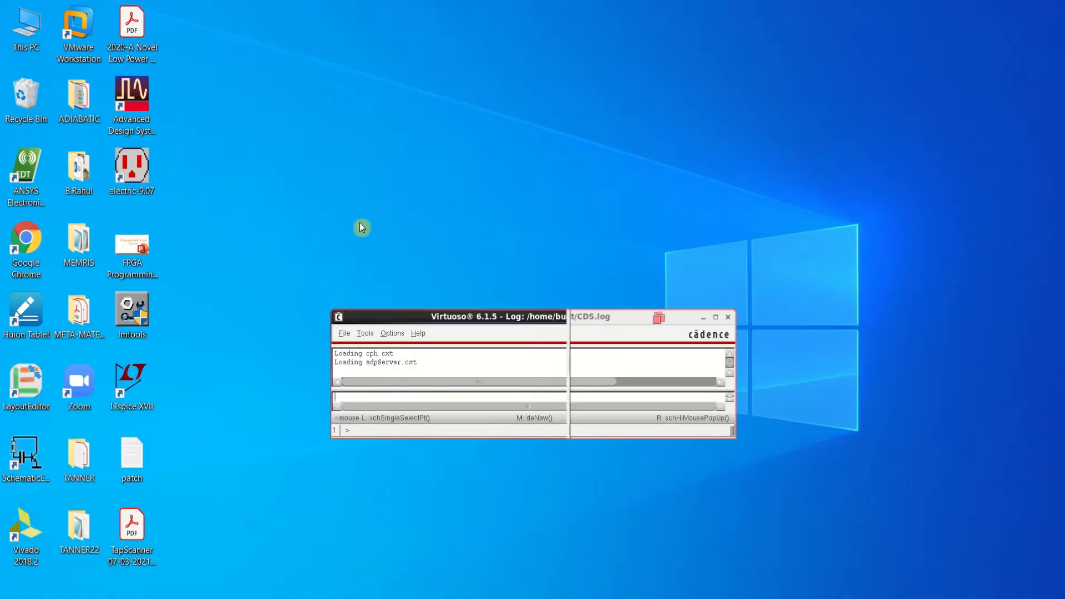
pyautogui.click(549, 111)
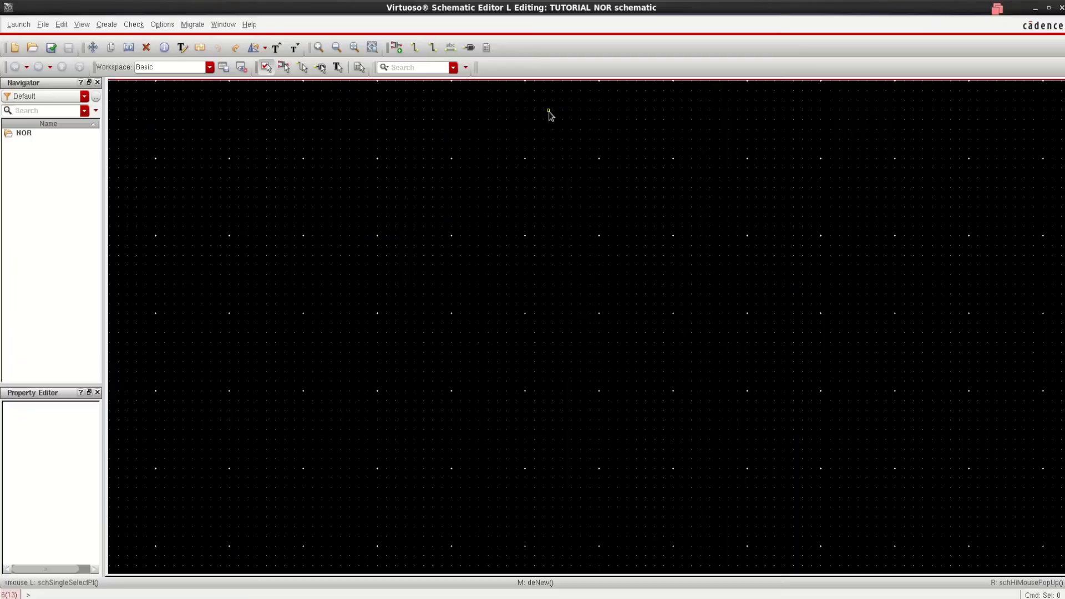
# Choose the gpdk090 pmos1v symbol as the instance cell from the library browser
pyautogui.click(396, 49)
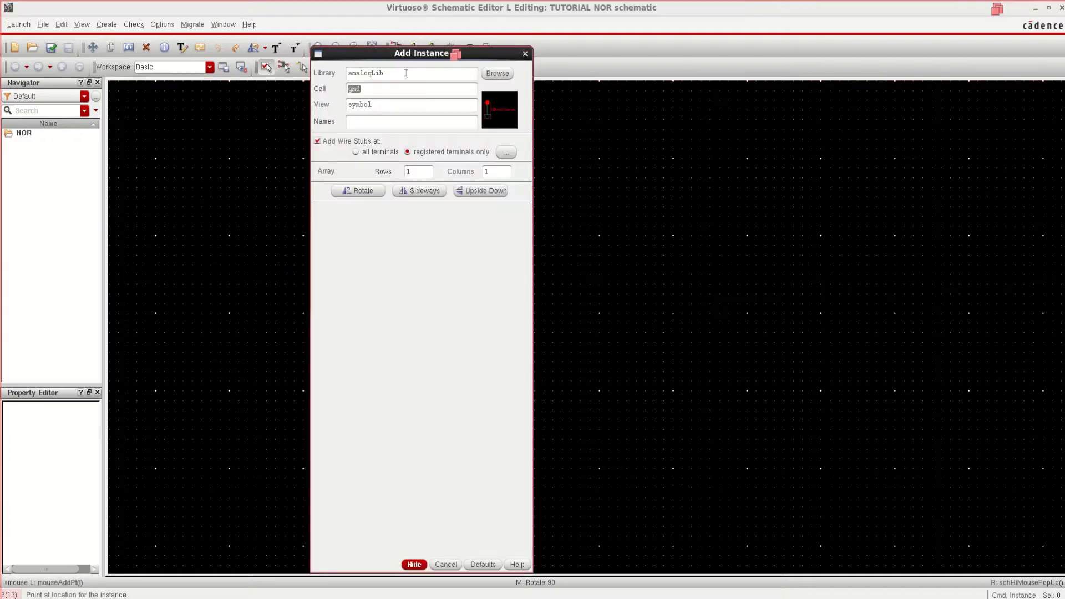
pyautogui.click(497, 73)
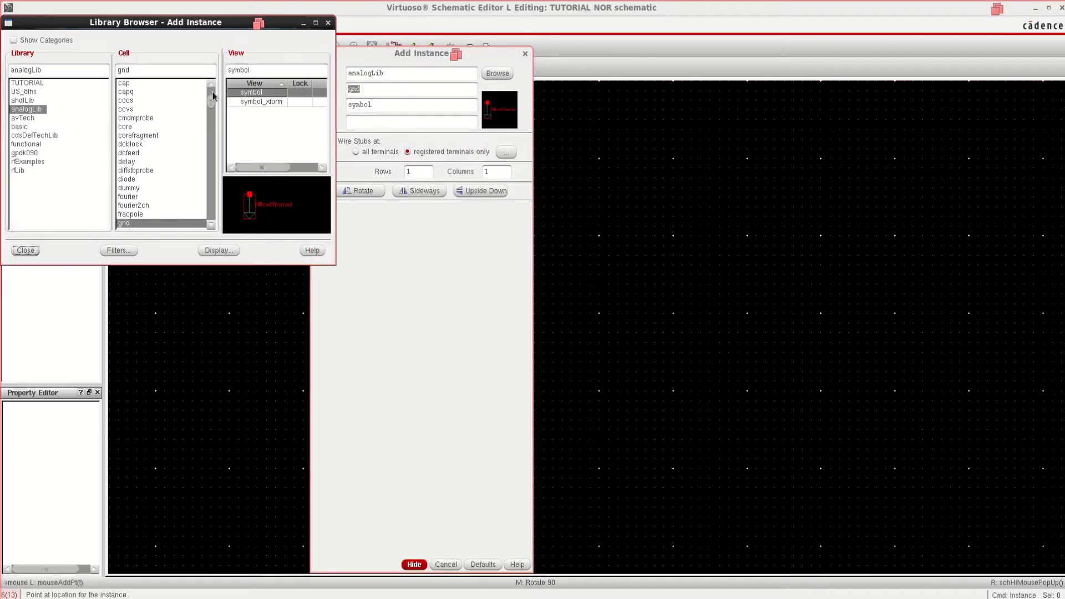
pyautogui.click(27, 154)
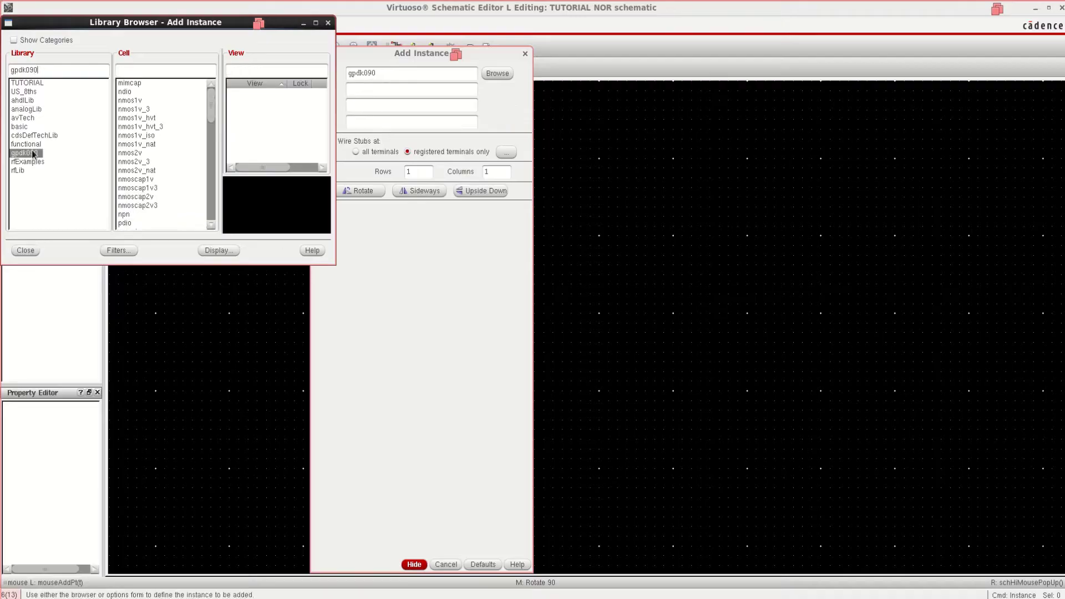
pyautogui.click(154, 72)
pyautogui.write('pmo')
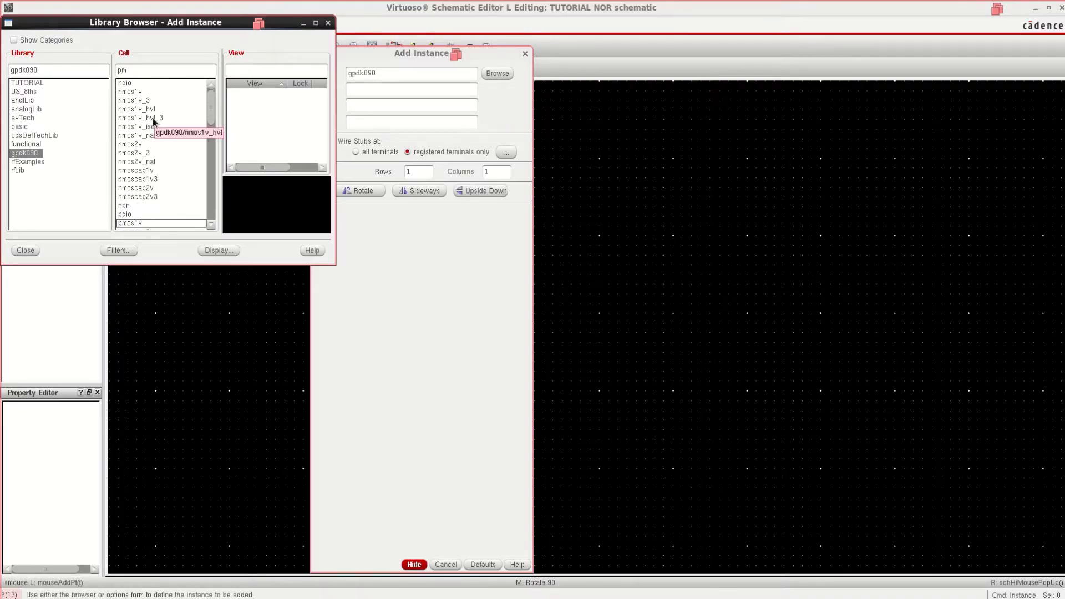
pyautogui.click(145, 223)
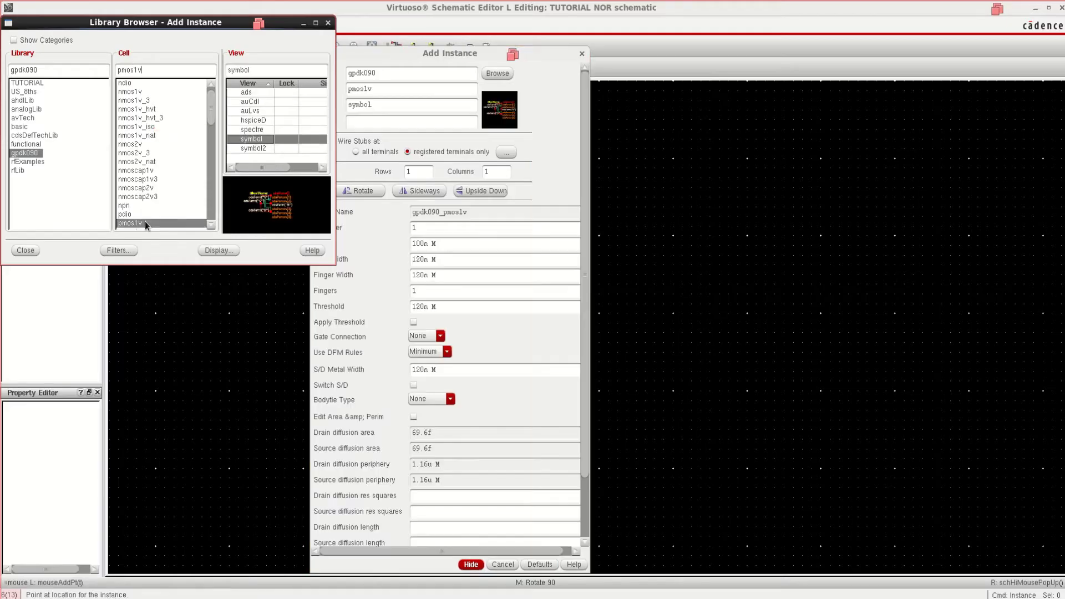
pyautogui.click(25, 250)
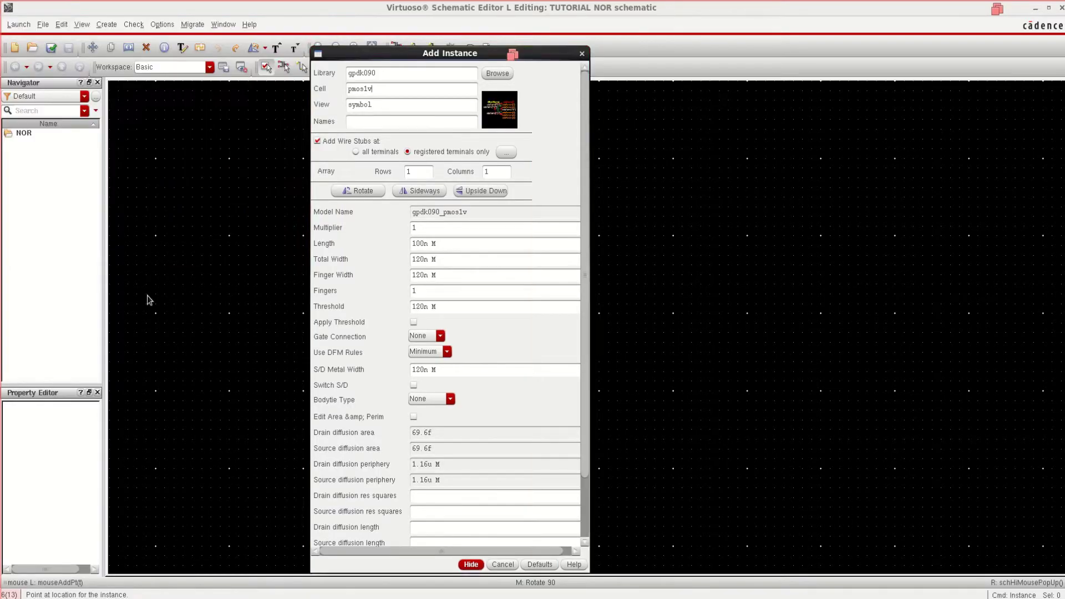
# Place PMOS transistors PM0 and PM1 stacked vertically, then zoom in on them
pyautogui.click(471, 564)
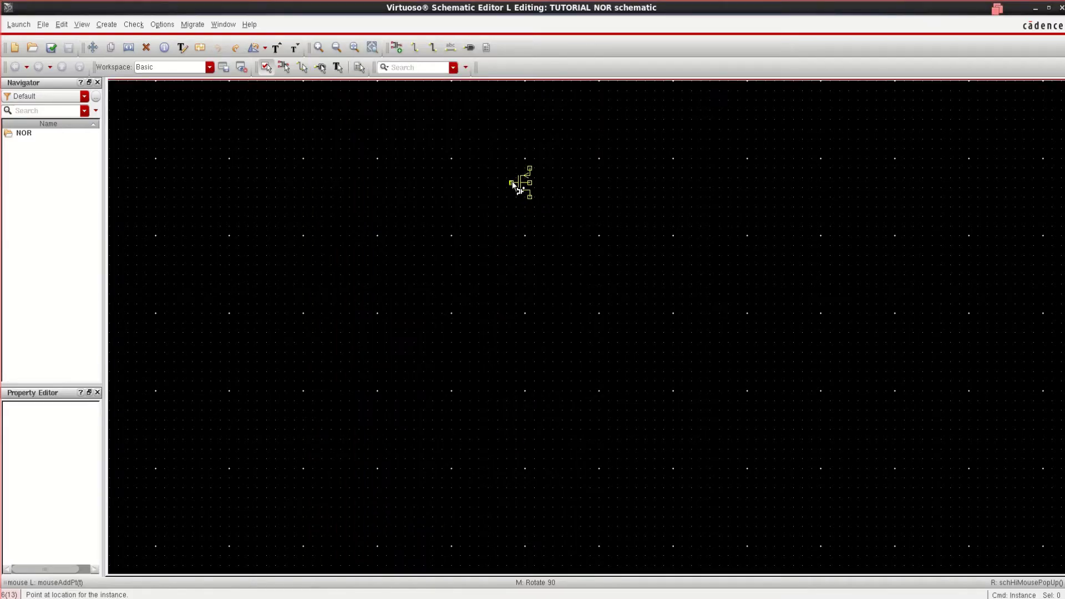
pyautogui.click(506, 171)
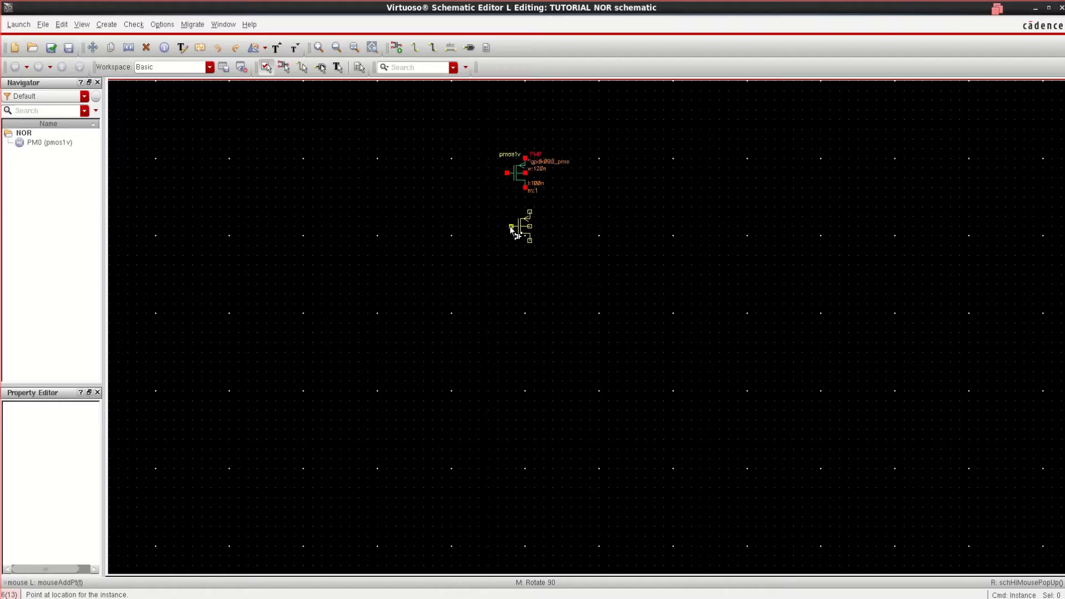
pyautogui.click(506, 222)
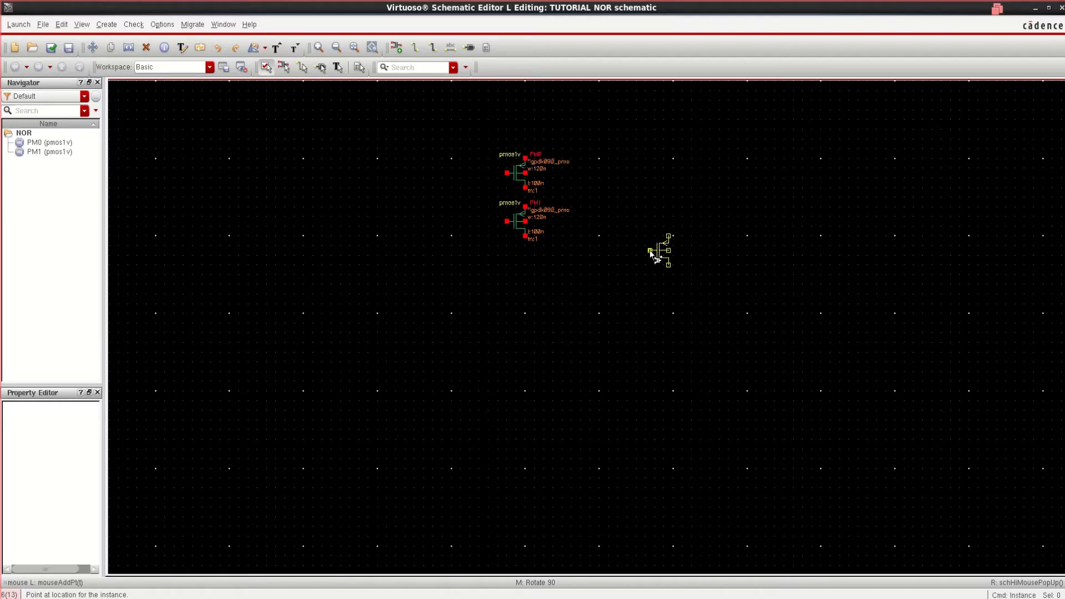
pyautogui.press('Escape')
pyautogui.keyDown('ctrl'); pyautogui.scroll(1, 590, 225); pyautogui.keyUp('ctrl')
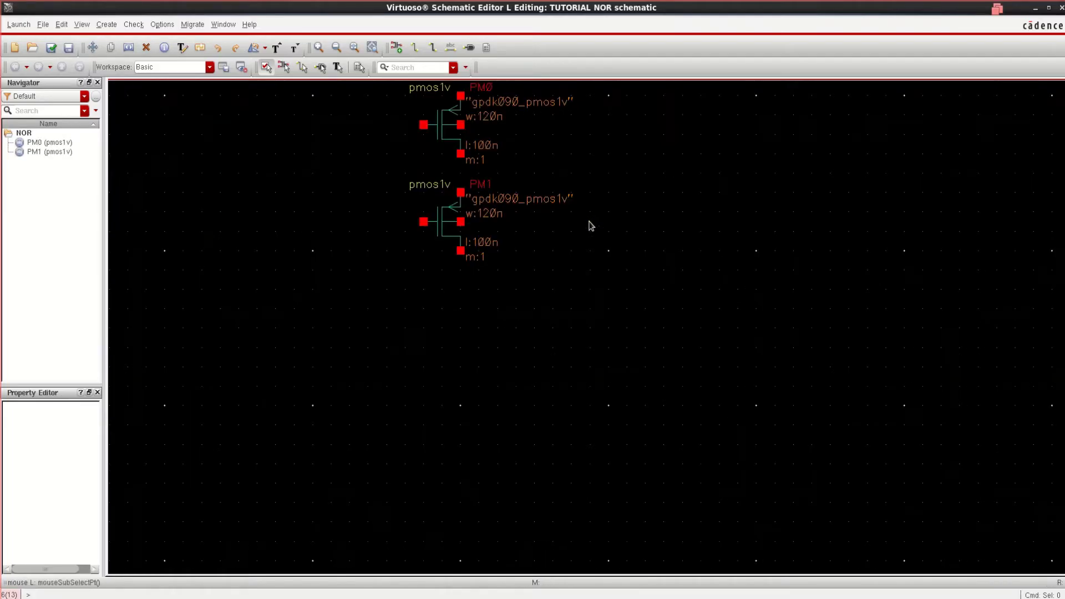
pyautogui.scroll(2, 645, 245)
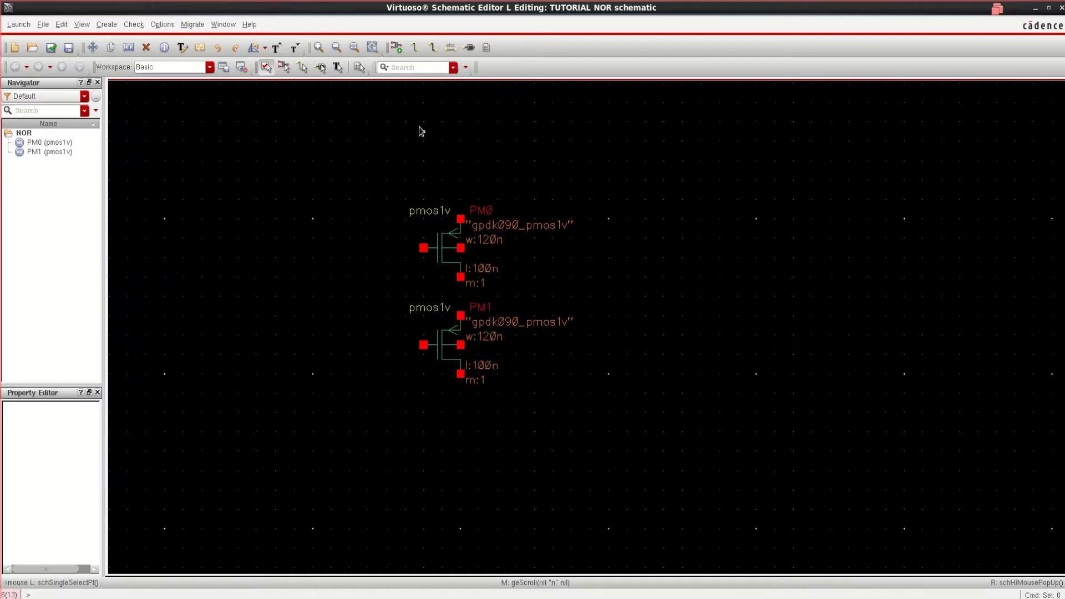
pyautogui.click(396, 47)
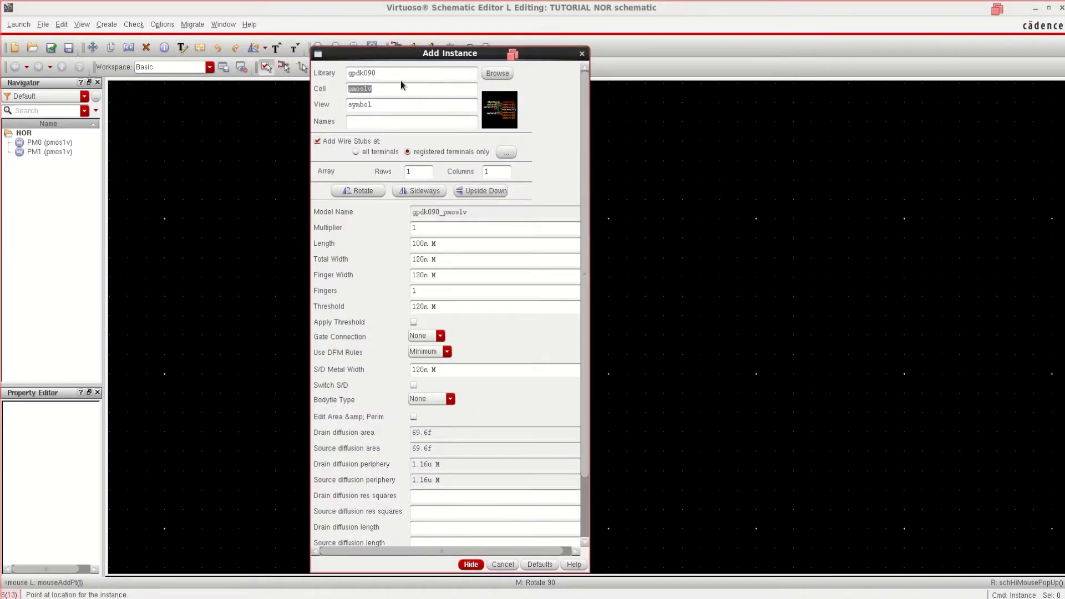
# Switch the cell to nmos1v, place NM0 and NM1 side by side, and nudge NM0 left
pyautogui.click(352, 89)
pyautogui.press('Delete')
pyautogui.write('n')
pyautogui.click(471, 565)
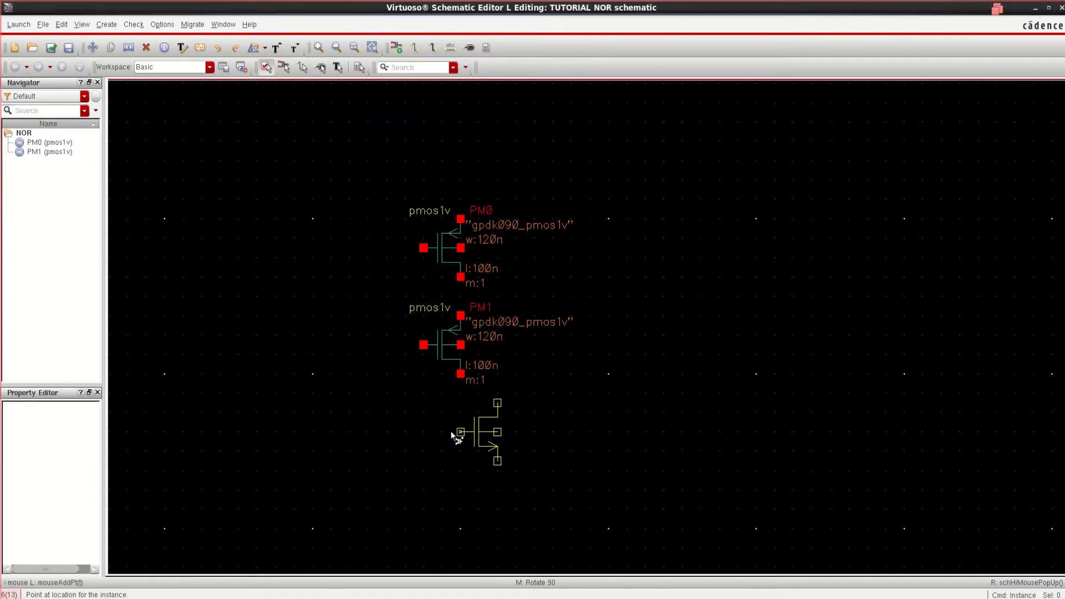
pyautogui.click(340, 444)
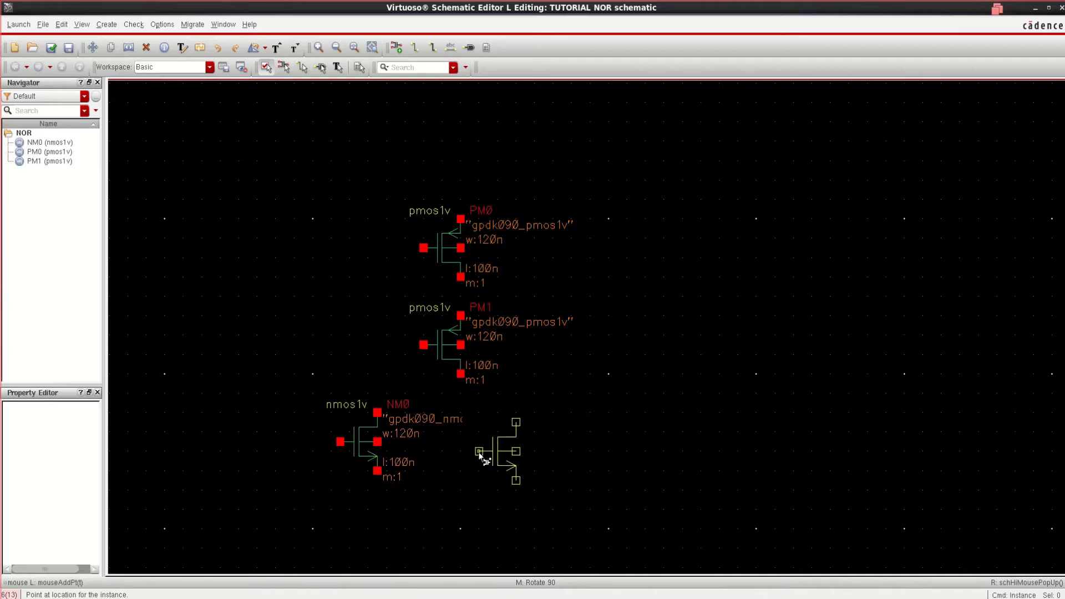
pyautogui.click(488, 442)
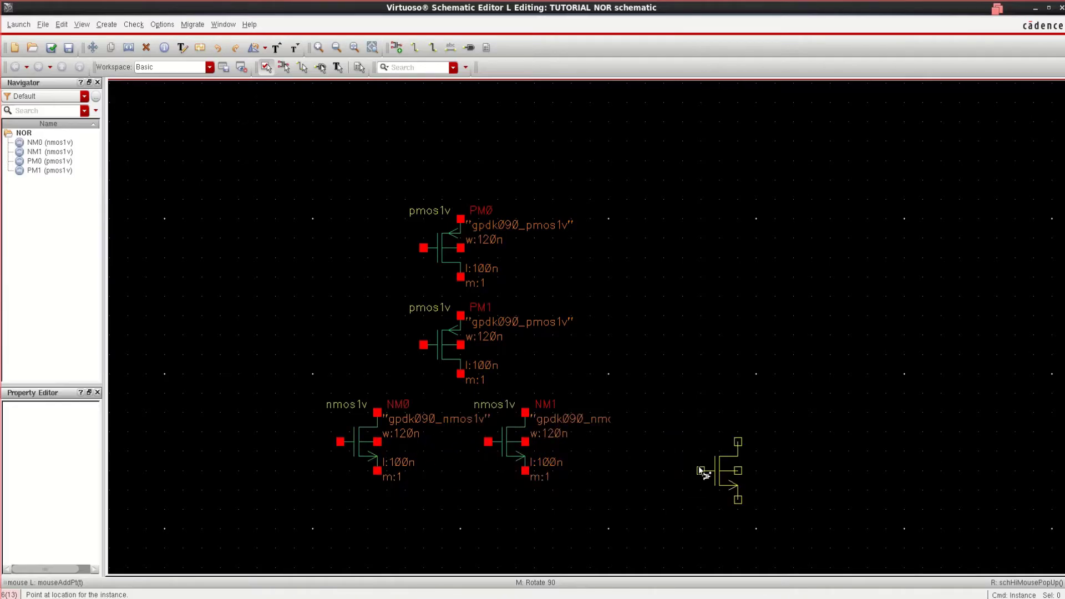
pyautogui.press('Escape')
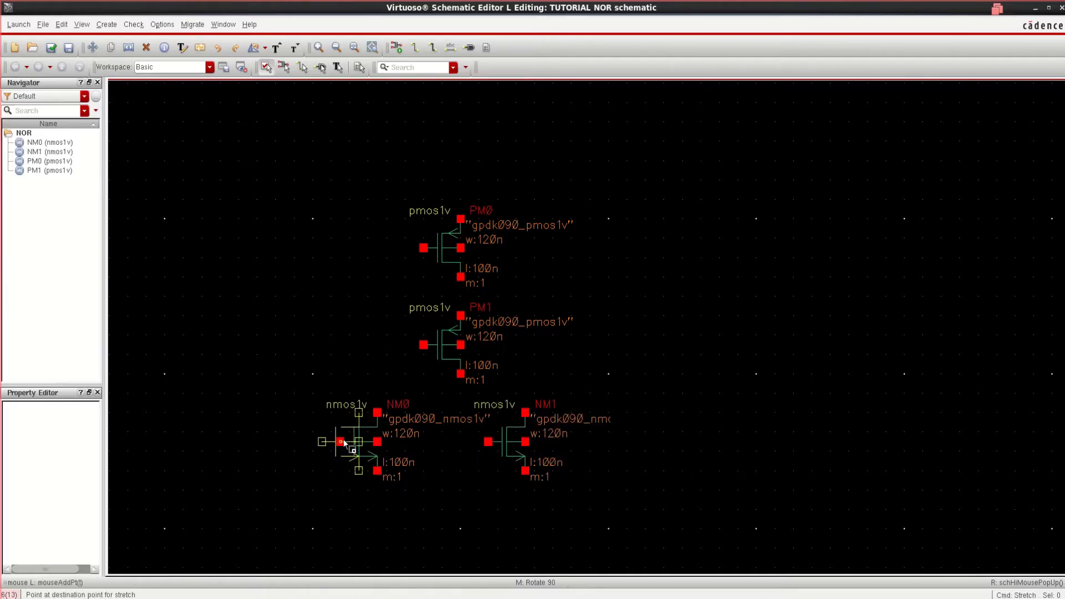
pyautogui.moveTo(362, 444); pyautogui.dragTo(344, 444)
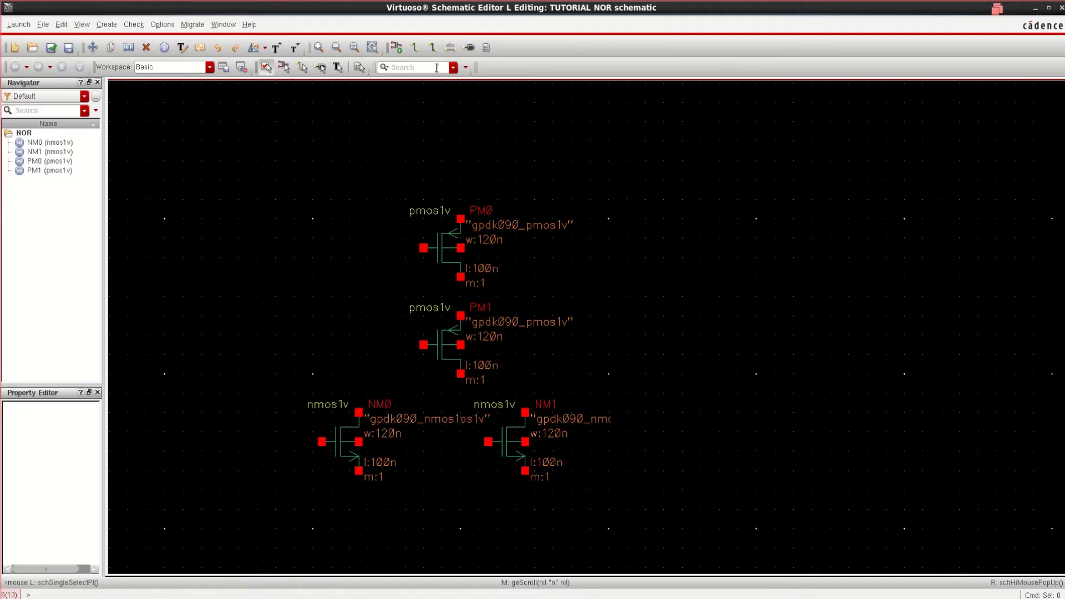
# Wire PM0 in series with PM1 and tie both PMOS body terminals to PM0's top net
pyautogui.click(415, 47)
pyautogui.click(460, 276)
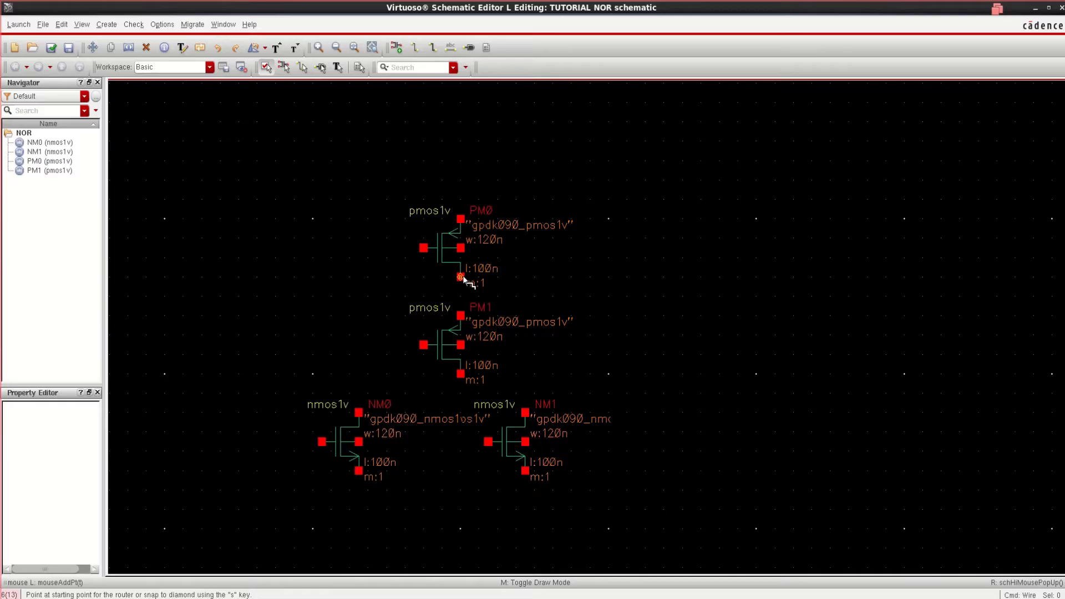
pyautogui.click(461, 313)
pyautogui.click(460, 344)
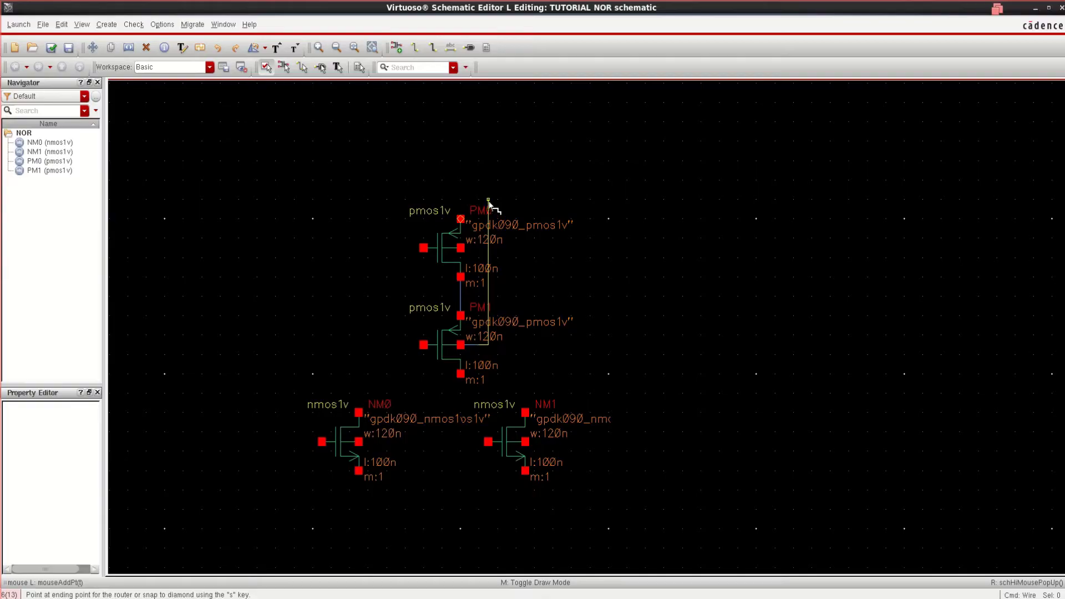
pyautogui.click(460, 220)
pyautogui.click(480, 249)
pyautogui.click(488, 248)
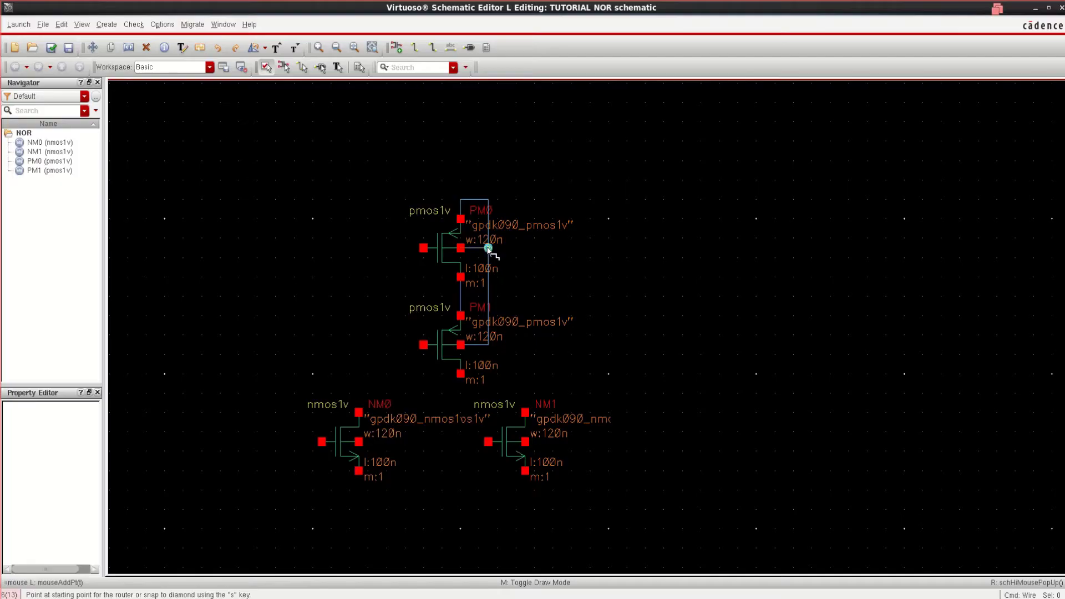
# Join the NMOS top terminals, connect PM1's bottom to them, and join the NMOS bottom terminals
pyautogui.click(359, 412)
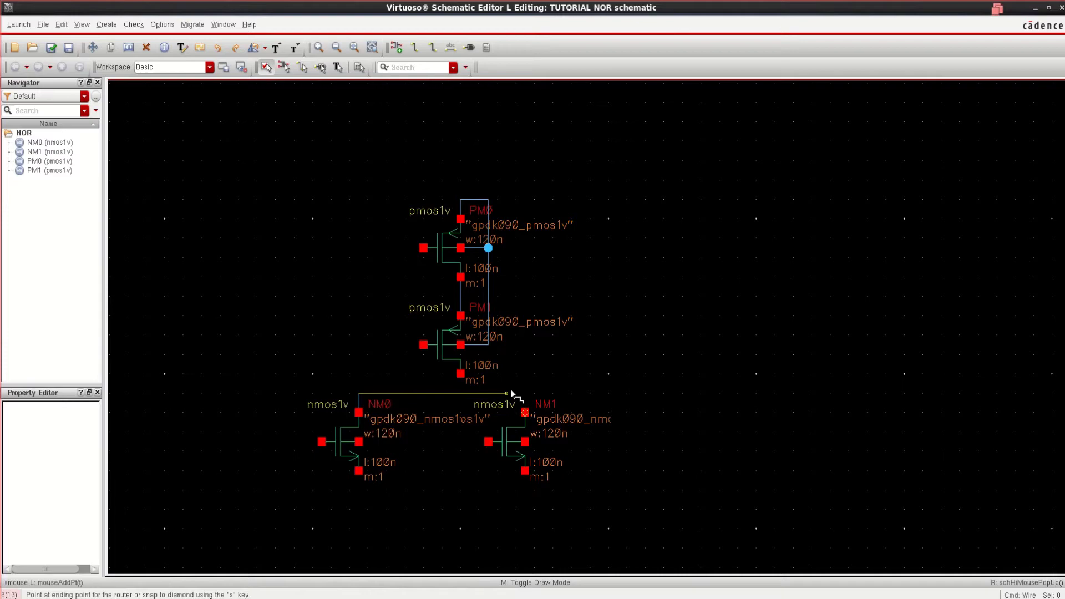
pyautogui.click(525, 414)
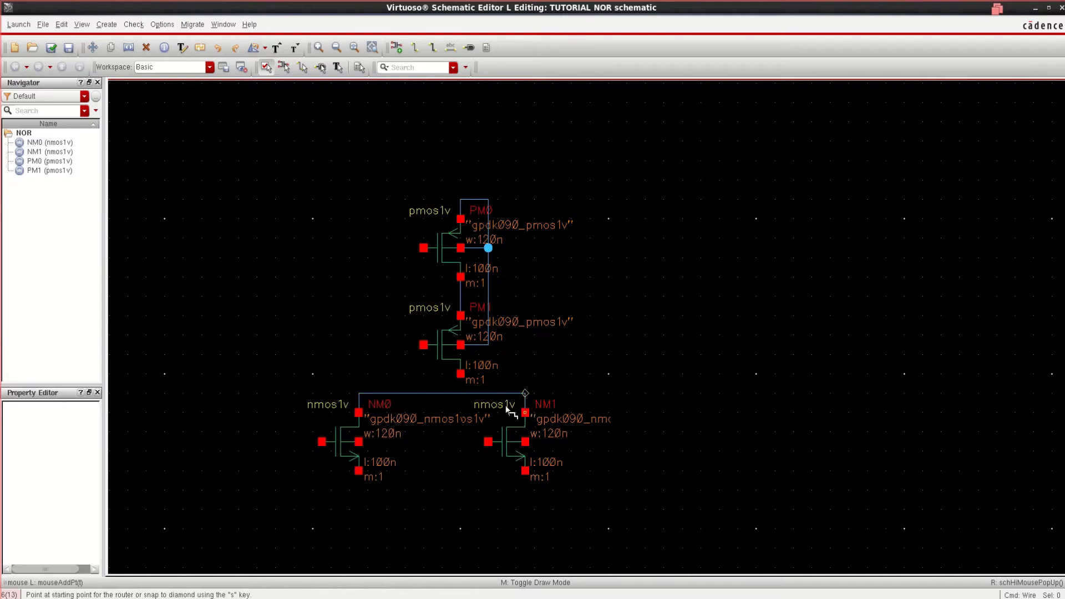
pyautogui.click(460, 392)
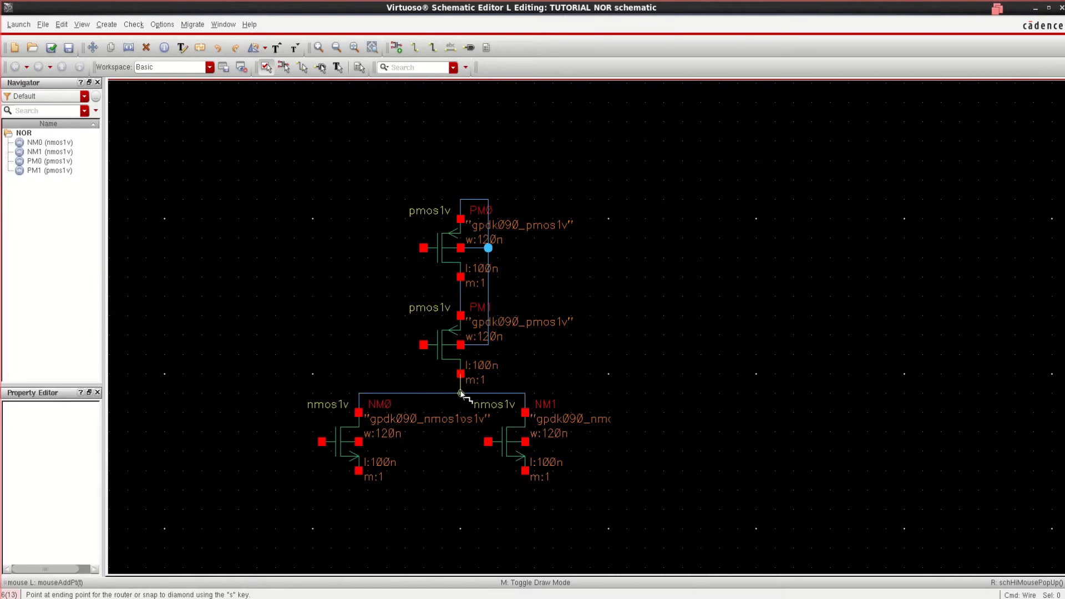
pyautogui.click(460, 393)
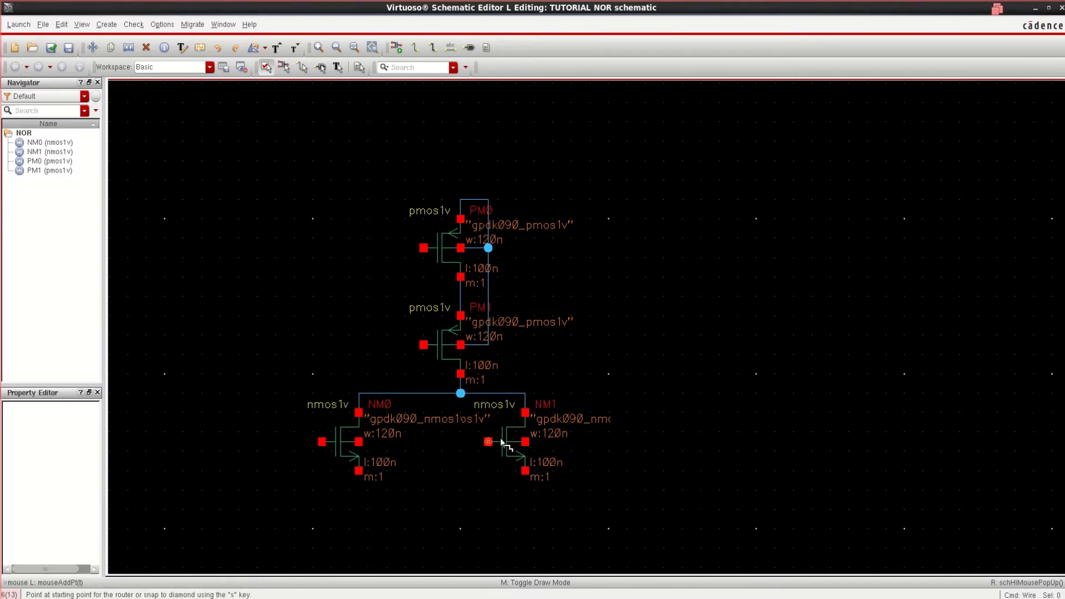
pyautogui.click(360, 472)
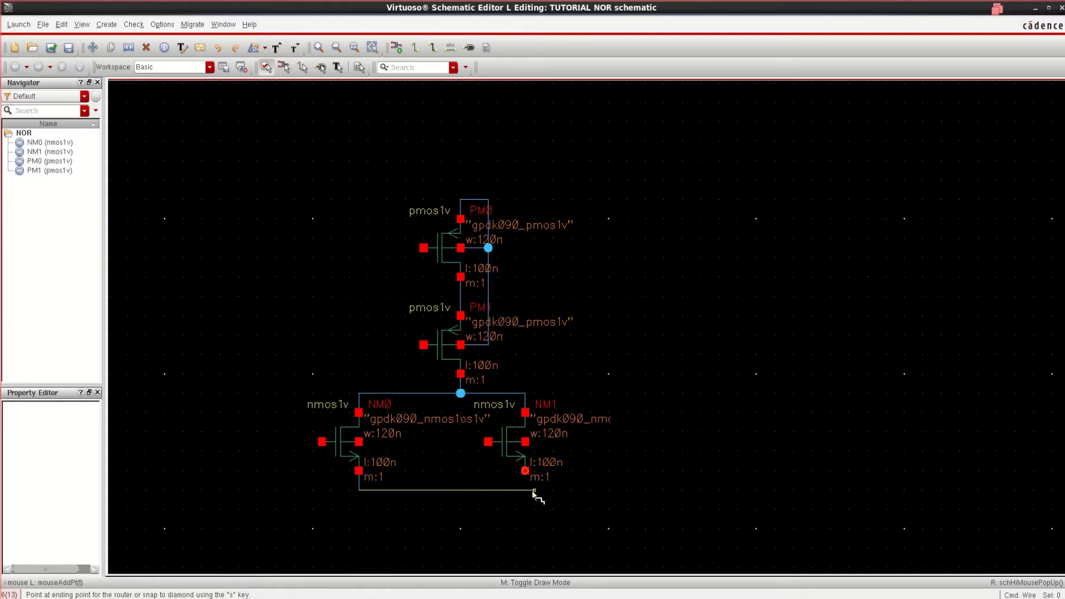
pyautogui.click(525, 472)
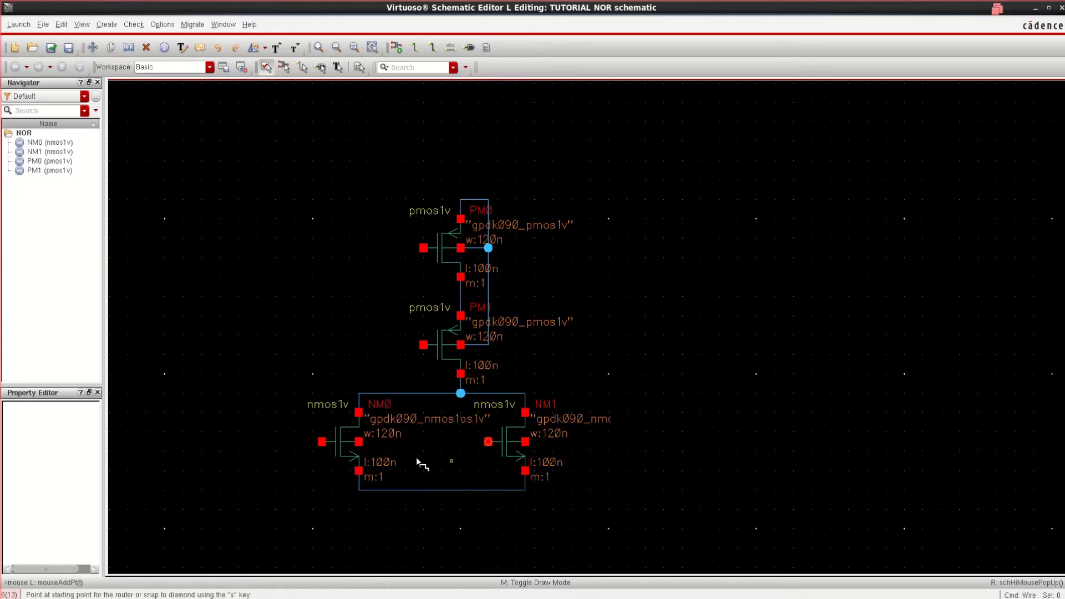
# Tie the NM0 and NM1 body terminals to the shared bottom wire
pyautogui.click(358, 441)
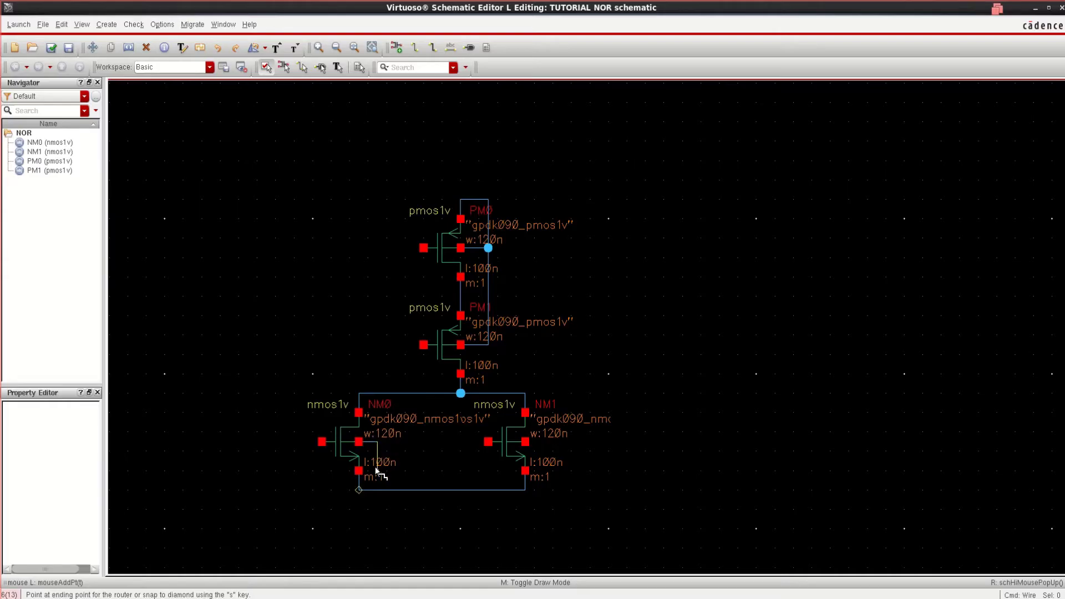
pyautogui.click(377, 490)
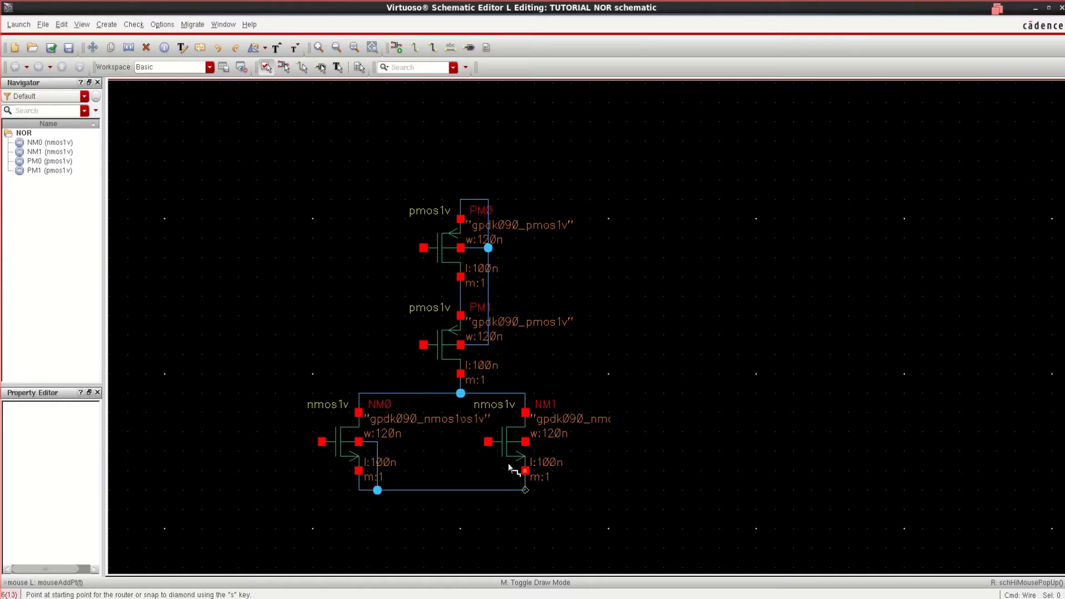
pyautogui.click(532, 442)
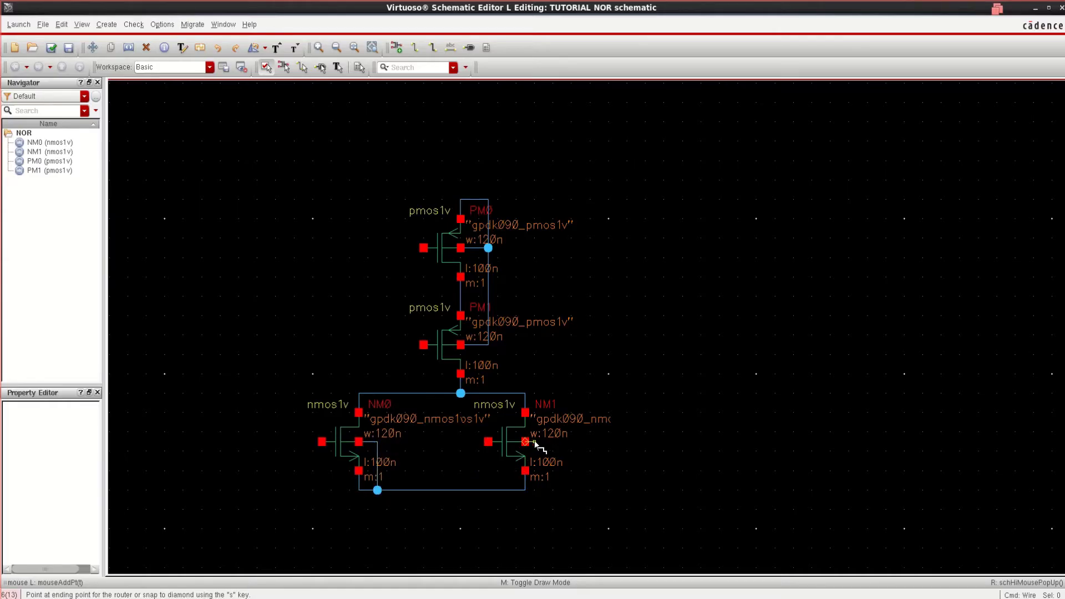
pyautogui.click(525, 490)
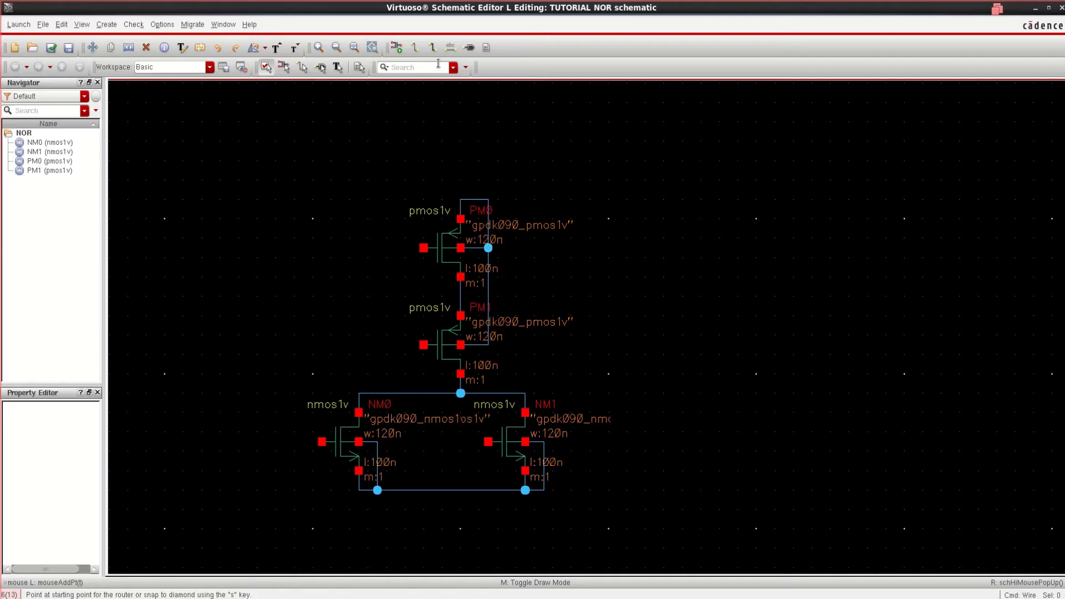
# Place input pins Va and Vb to the left of the circuit
pyautogui.click(469, 49)
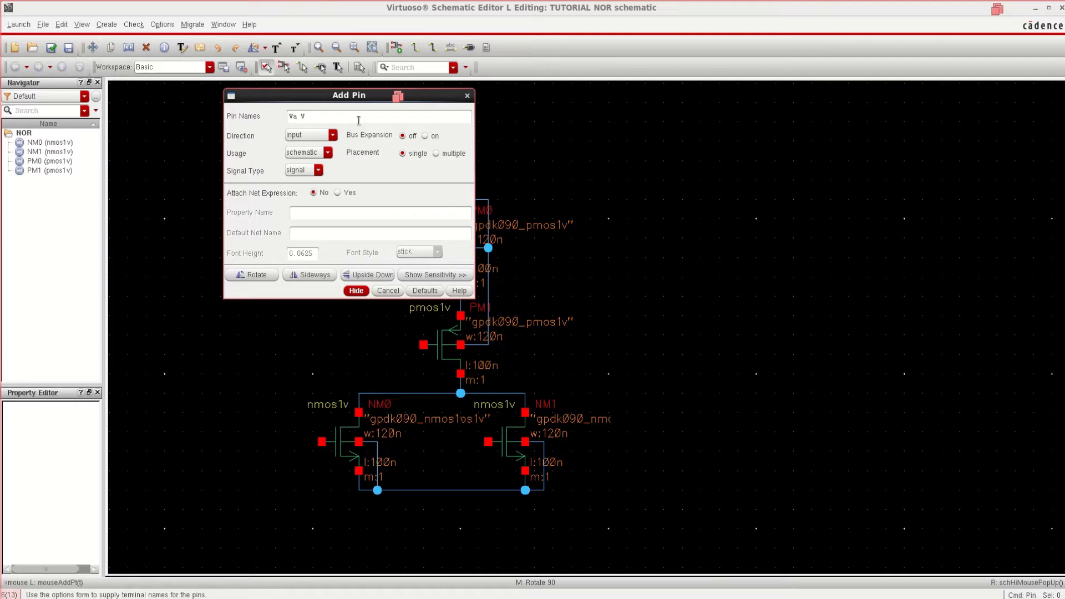
pyautogui.click(356, 291)
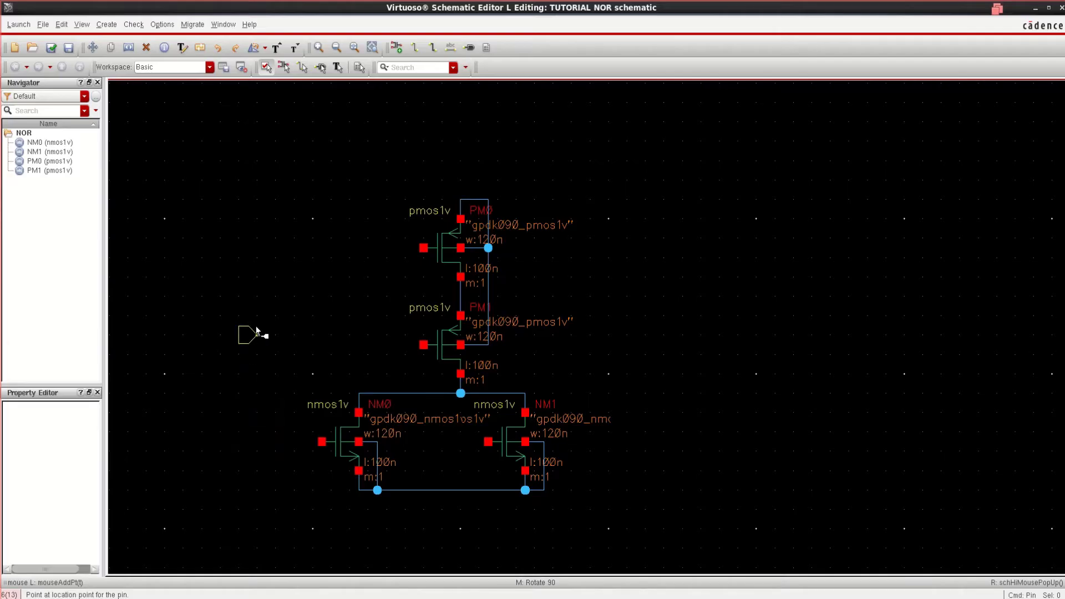
pyautogui.click(266, 275)
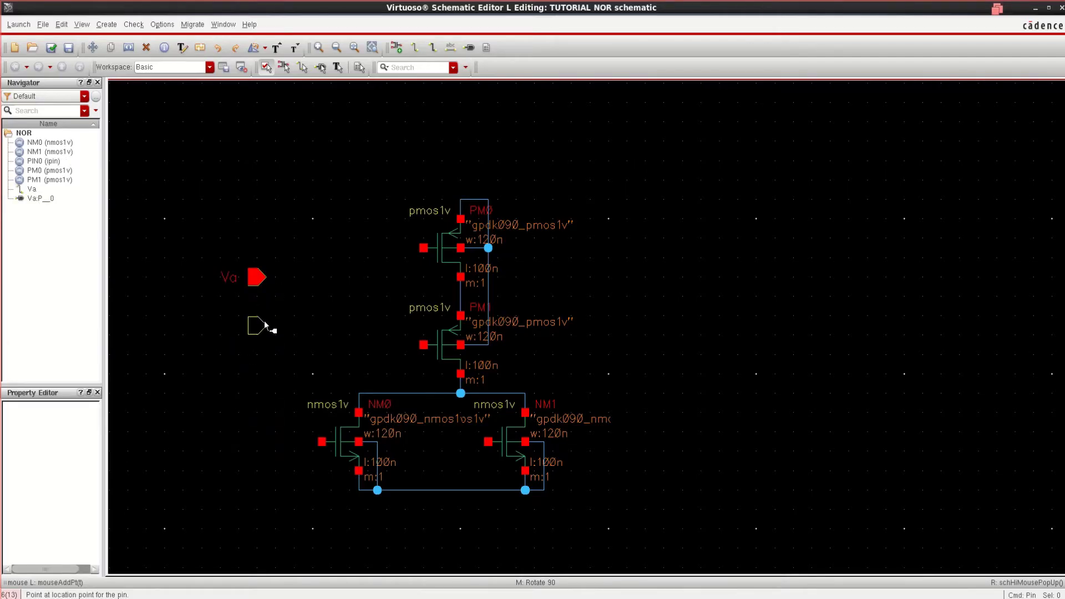
pyautogui.click(264, 321)
pyautogui.press('Escape')
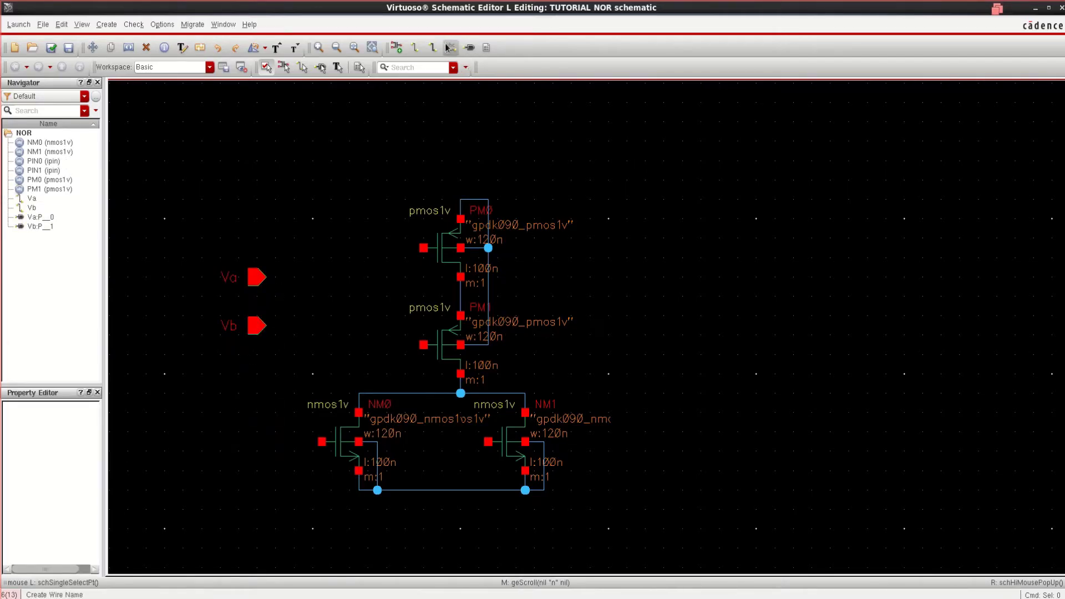
# Place inputOutput pins vdd above the circuit and gnd below the NMOS pair
pyautogui.click(469, 48)
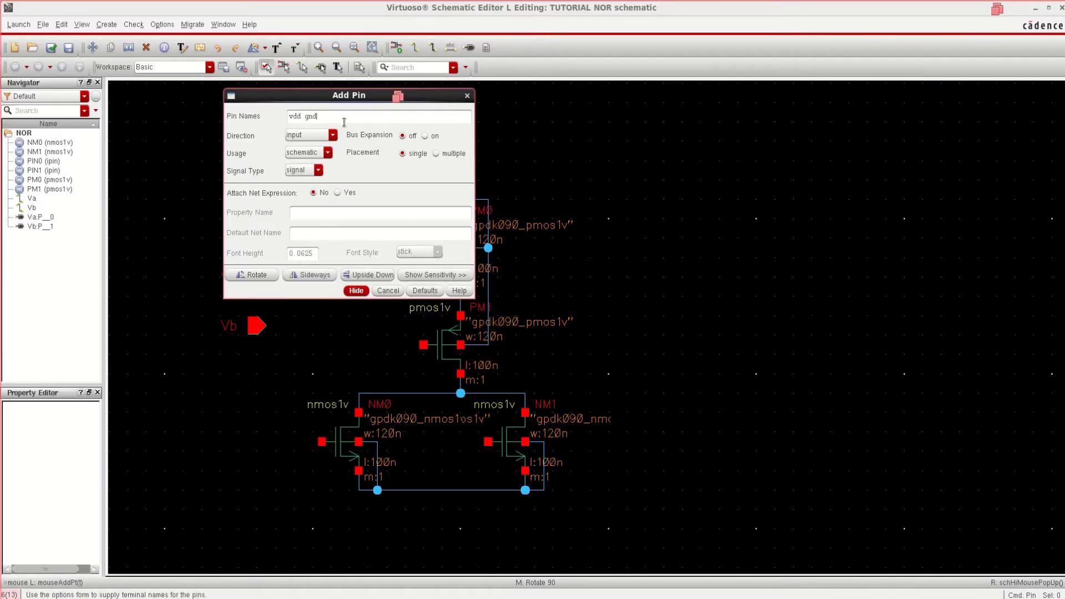
pyautogui.click(314, 137)
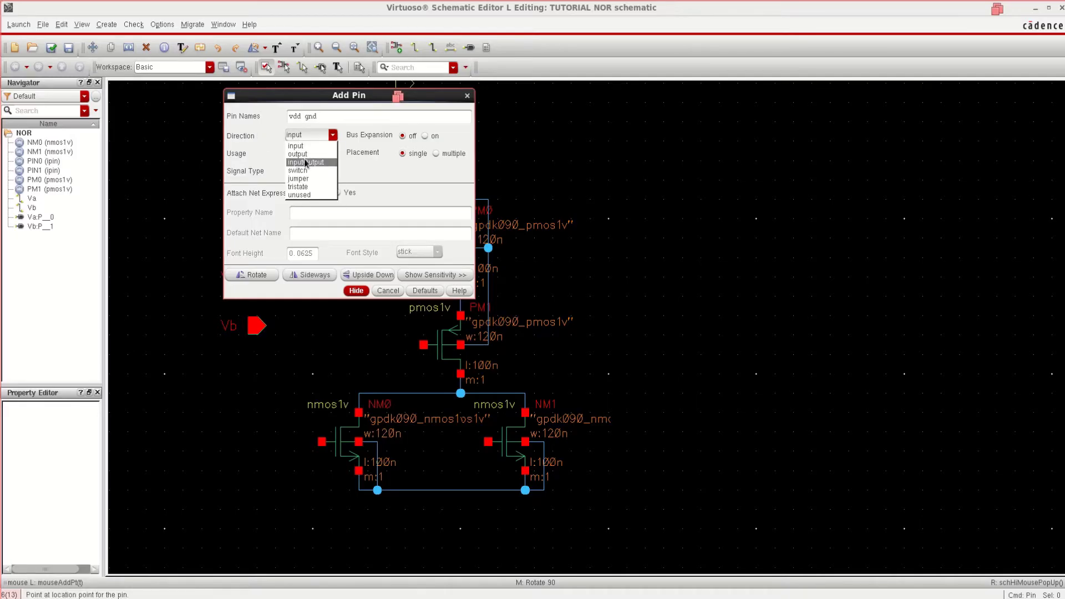
pyautogui.click(305, 162)
pyautogui.click(356, 291)
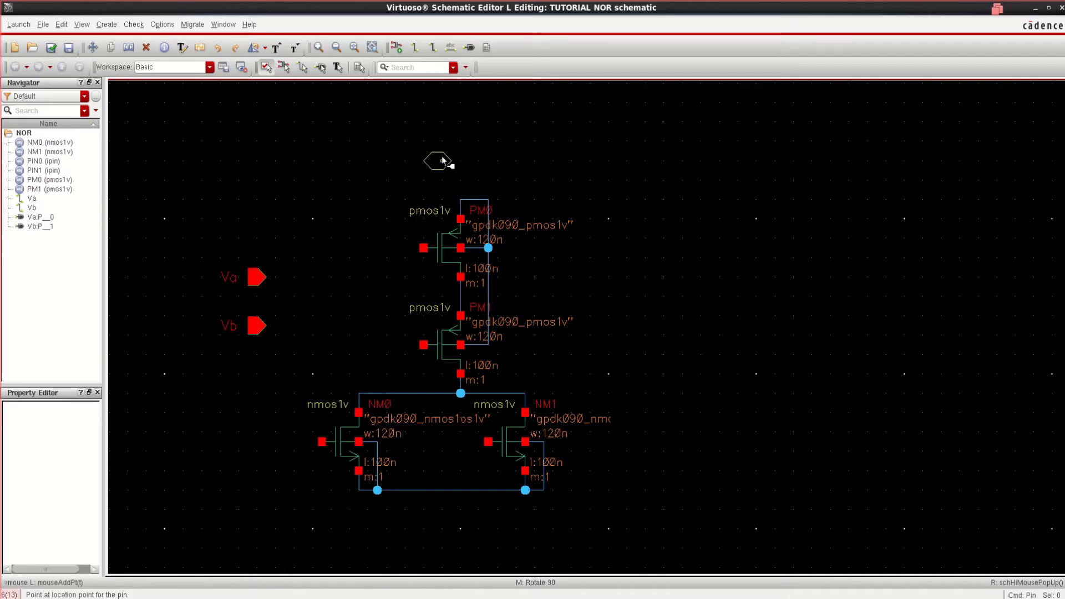
pyautogui.click(442, 160)
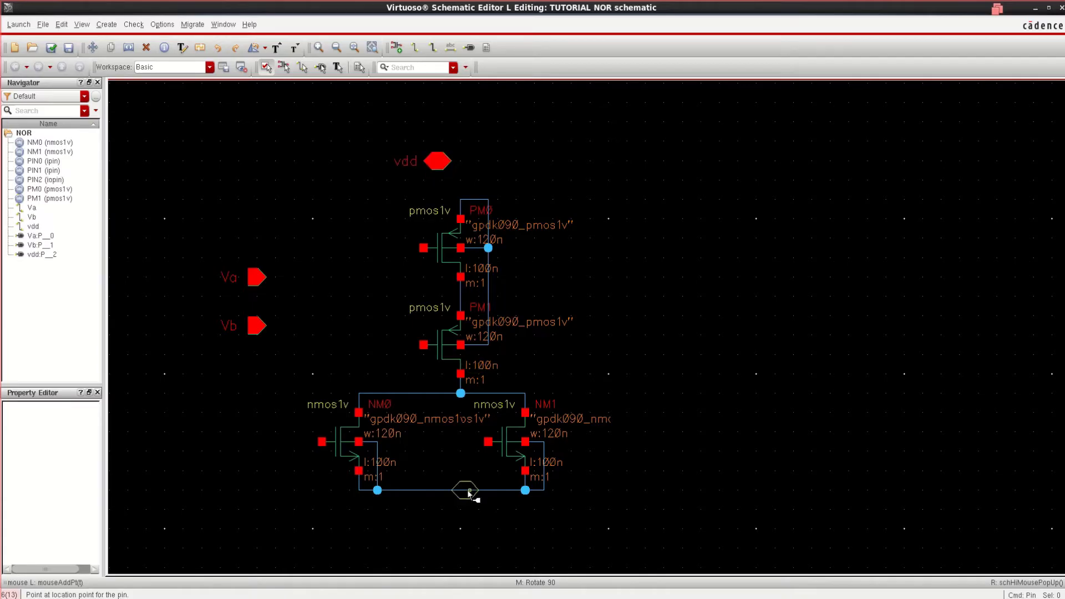
pyautogui.click(448, 520)
pyautogui.press('Escape')
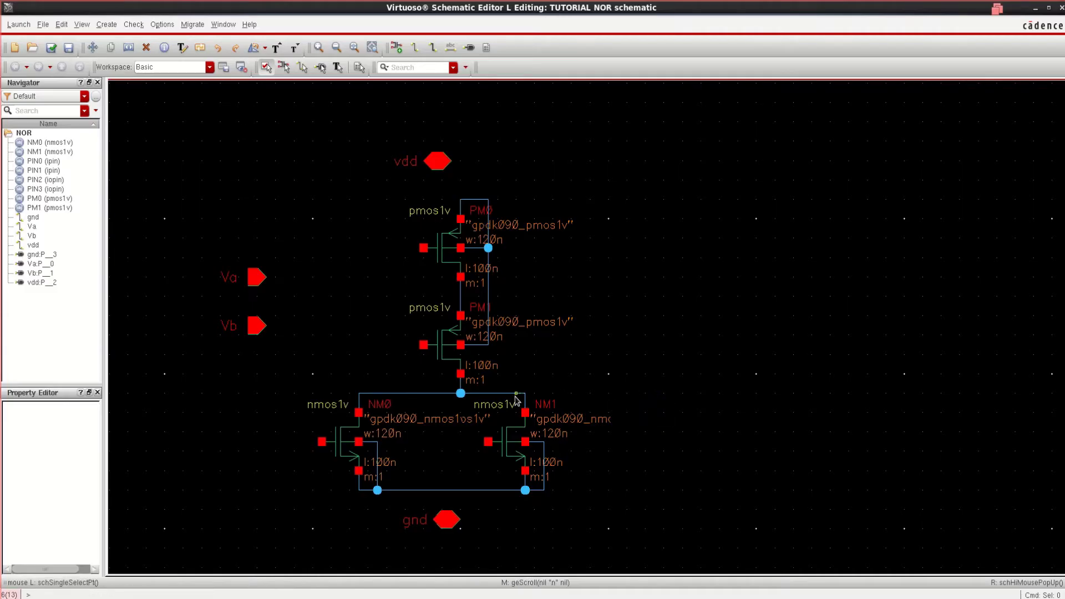
# Place an output pin named Vout to the right of the output node
pyautogui.click(471, 48)
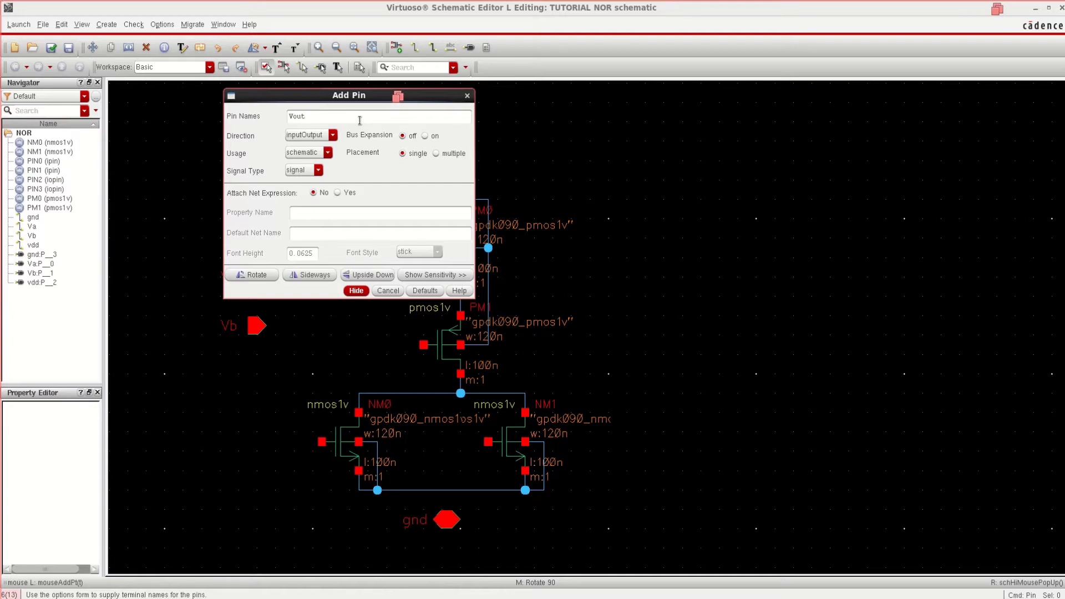
pyautogui.write('Vout')
pyautogui.click(314, 136)
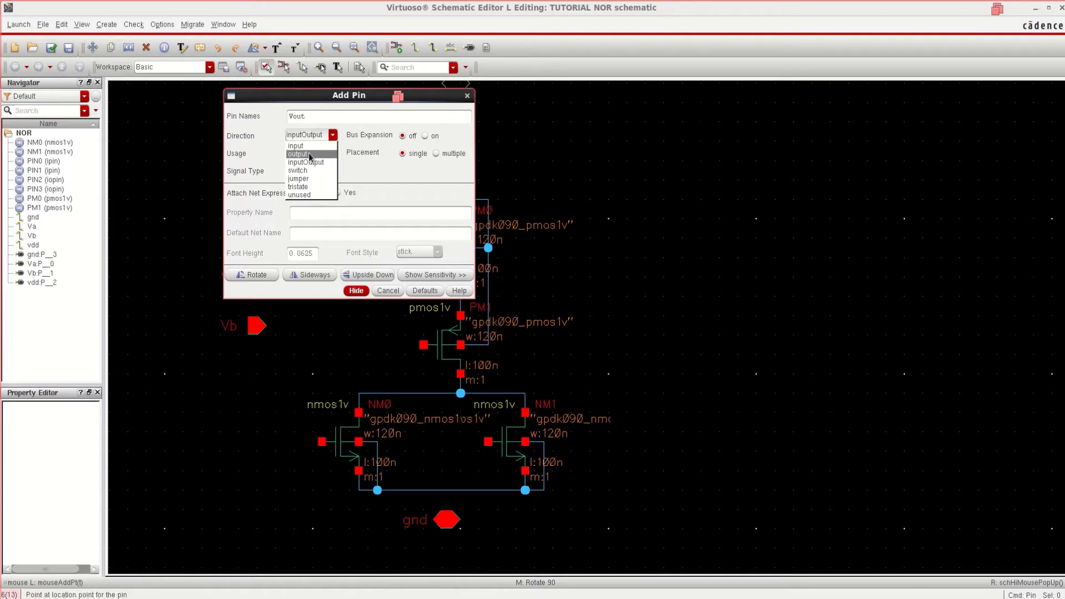
pyautogui.click(308, 154)
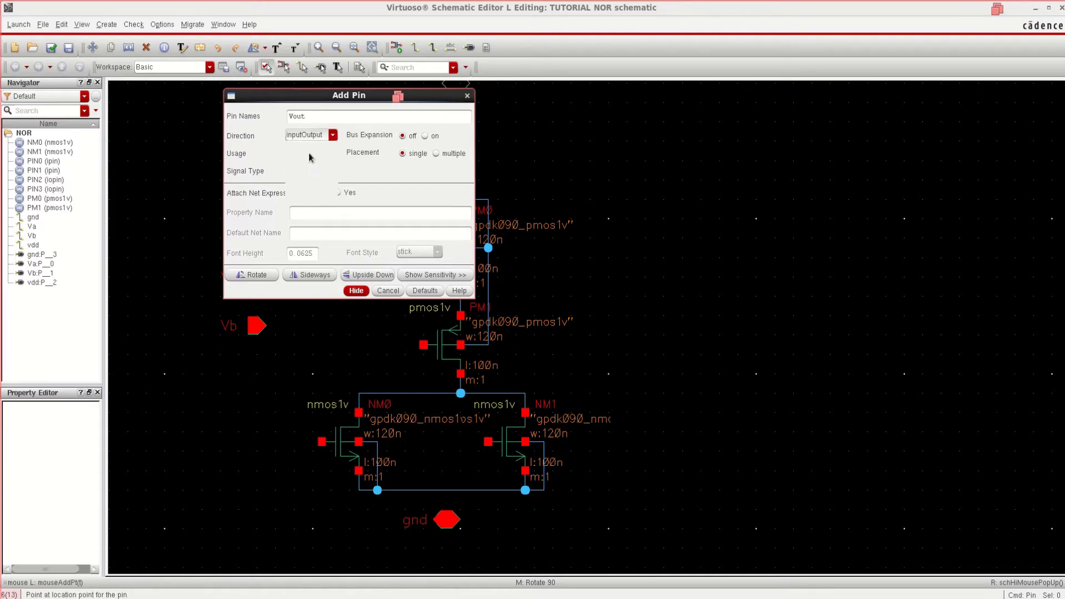
pyautogui.click(356, 291)
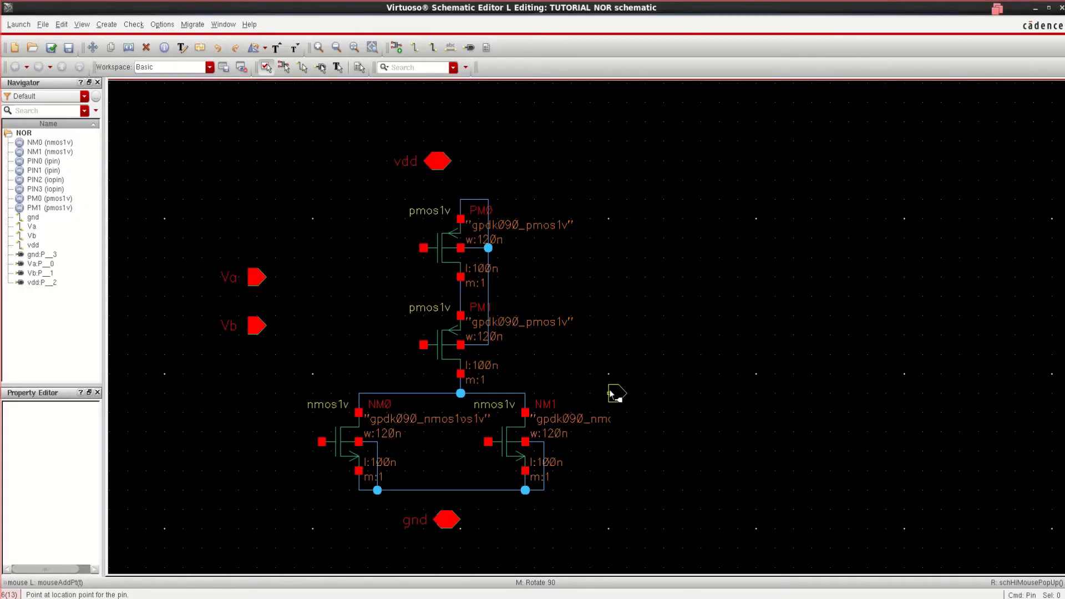
pyautogui.click(610, 392)
# Wire vdd to PM0's top, the output node to Vout, and gnd to the bottom NMOS wire
pyautogui.press('Escape')
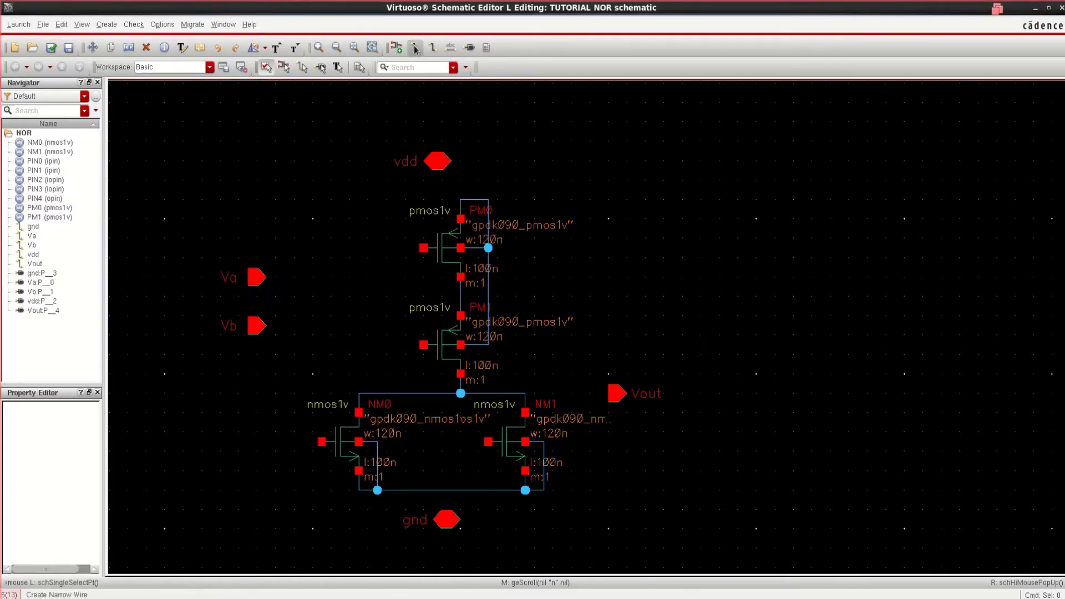
pyautogui.click(414, 49)
pyautogui.click(451, 161)
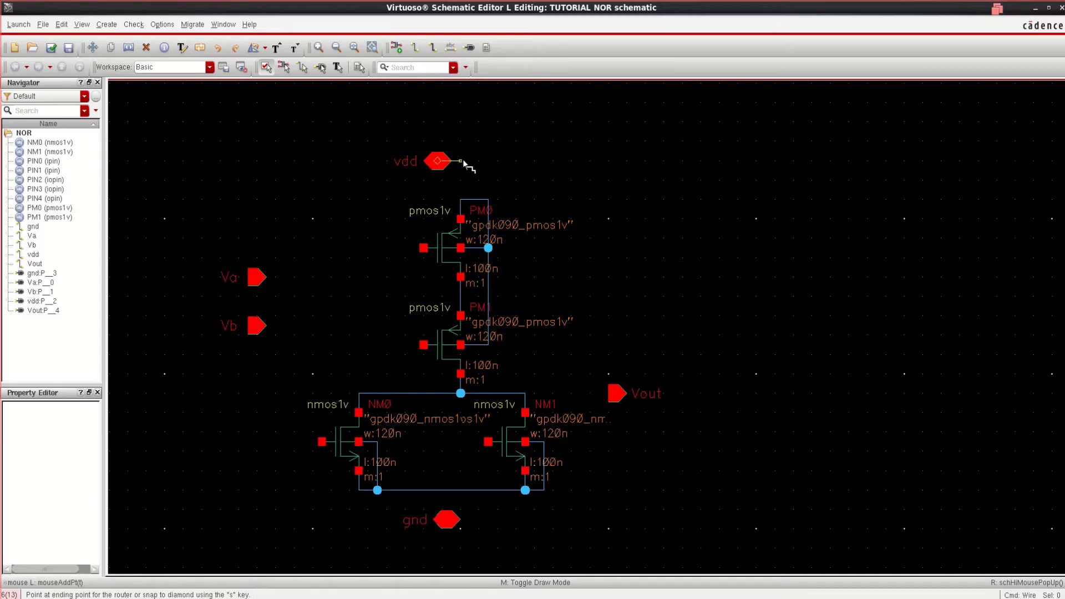
pyautogui.click(461, 200)
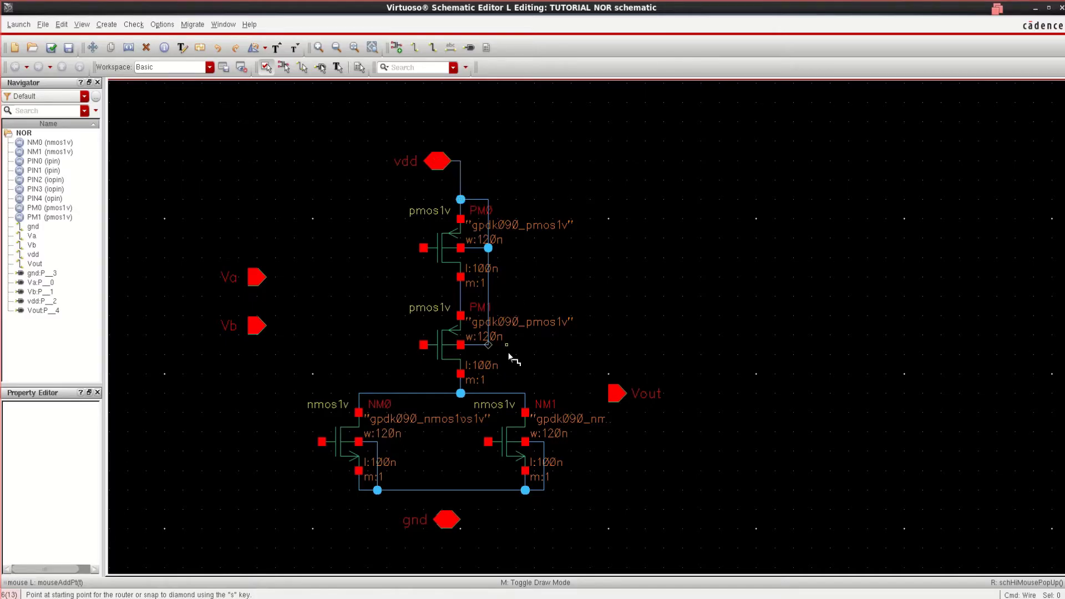
pyautogui.click(525, 394)
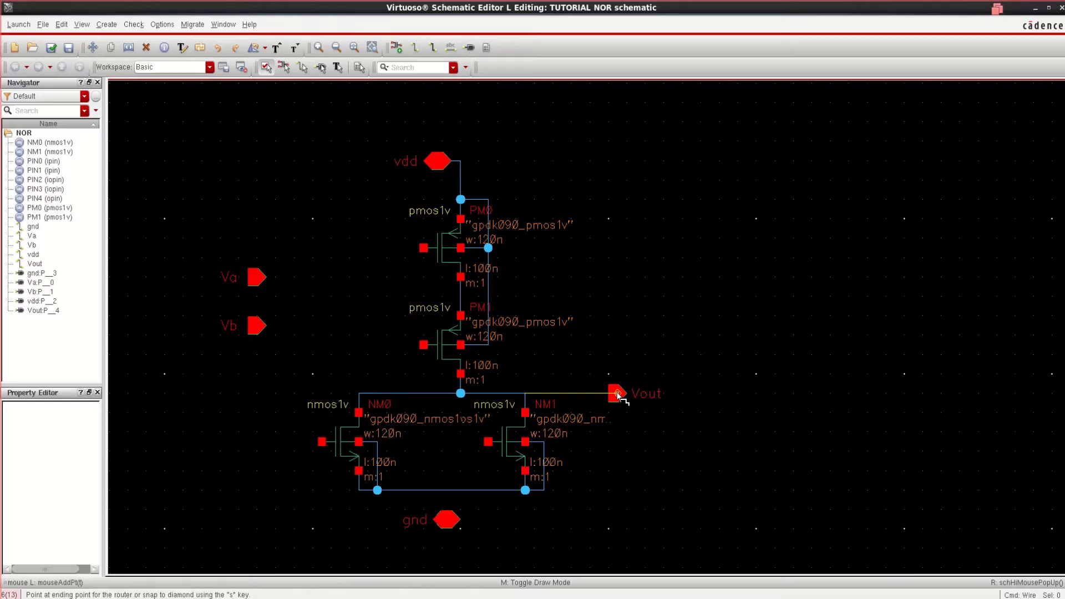
pyautogui.click(617, 393)
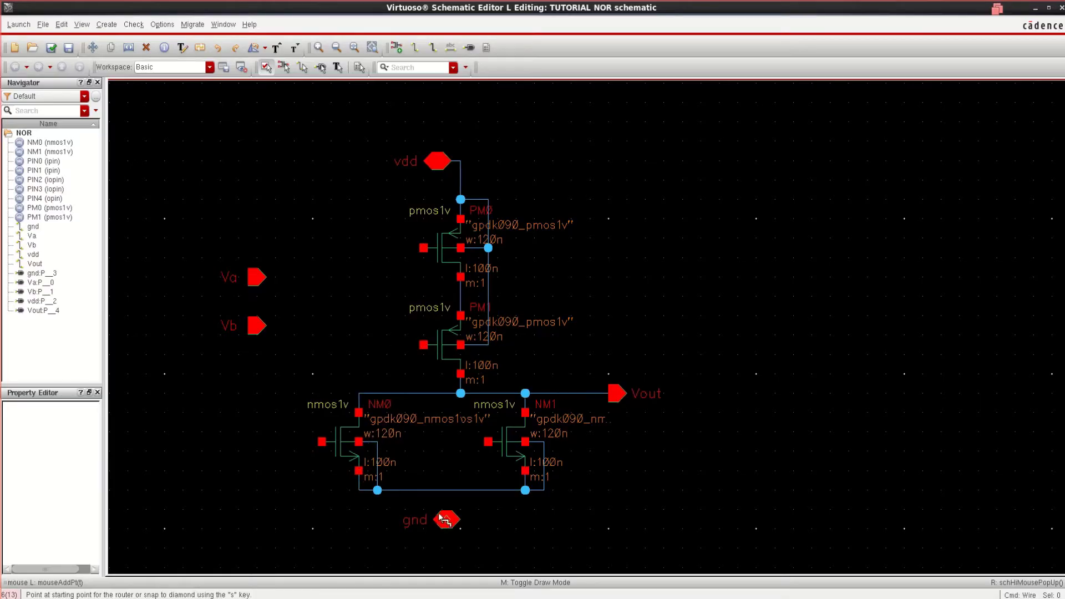
pyautogui.click(456, 520)
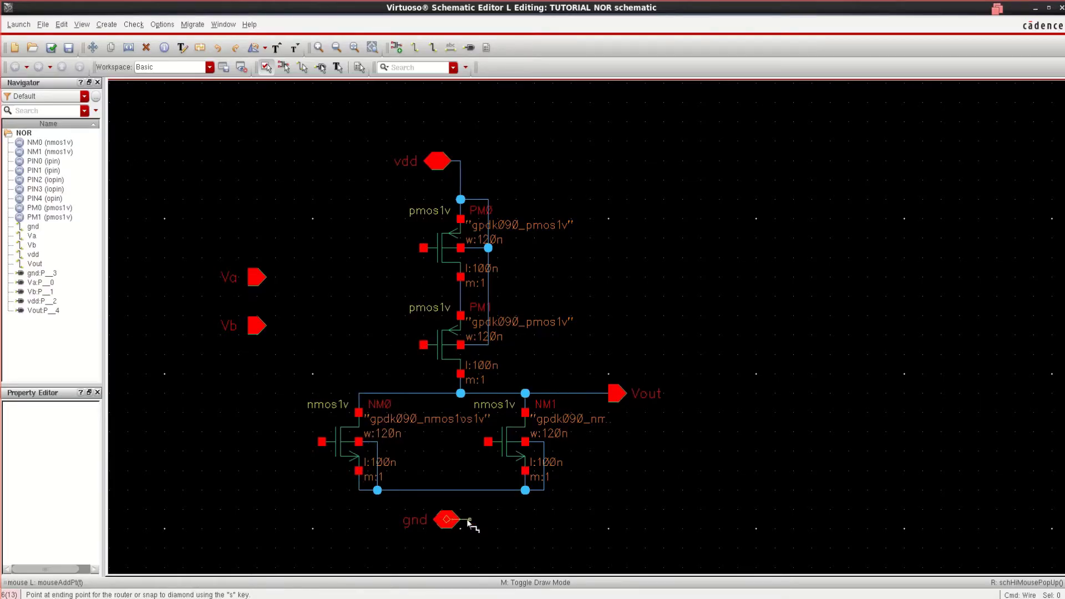
pyautogui.click(479, 490)
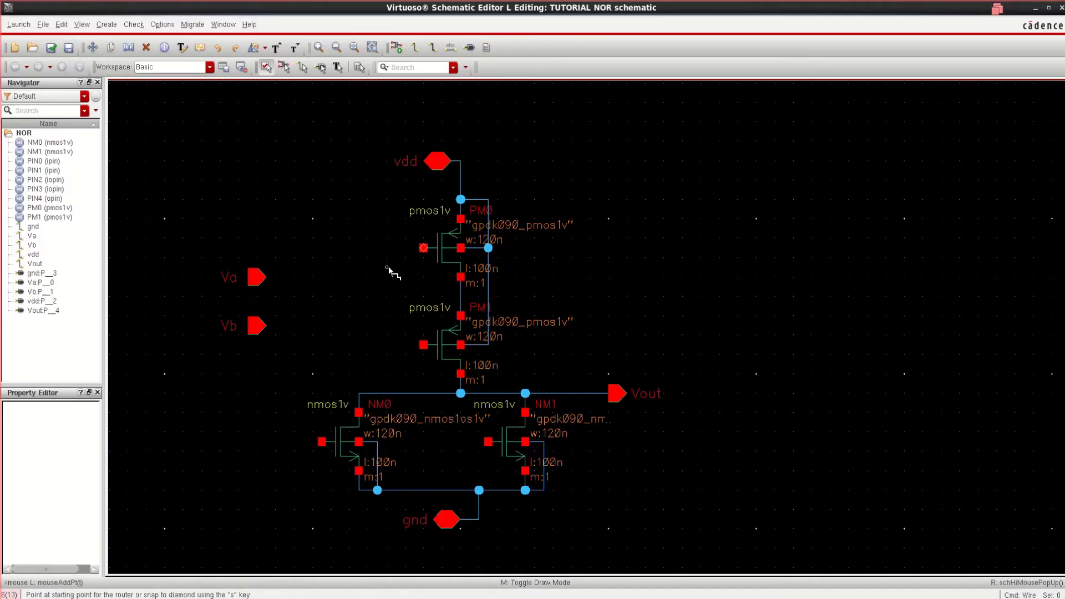
# Route a wire from PM0's gate around to NM0's gate
pyautogui.click(423, 248)
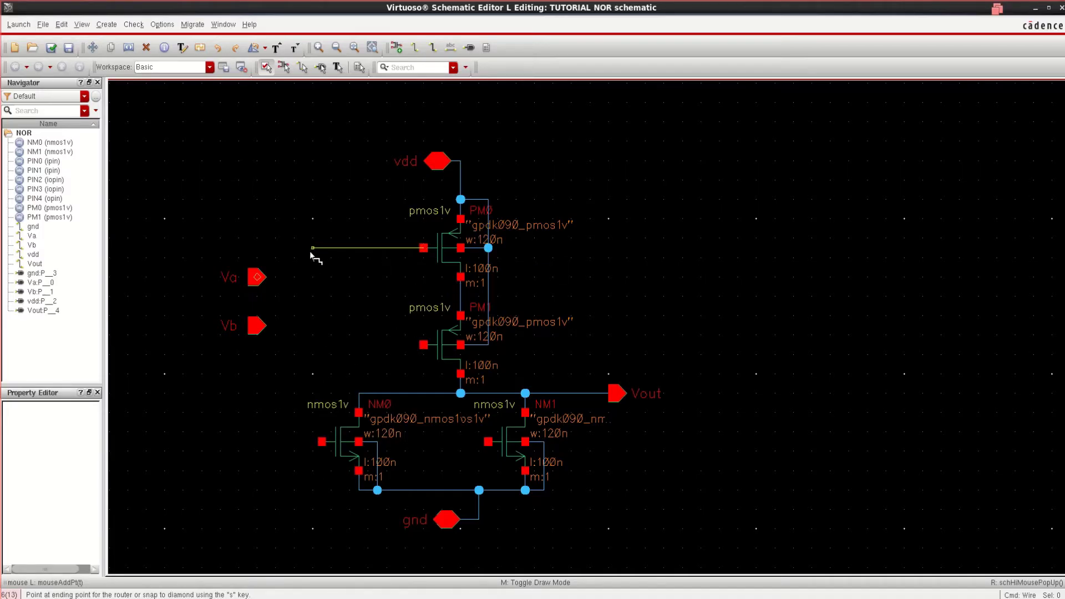
pyautogui.click(311, 251)
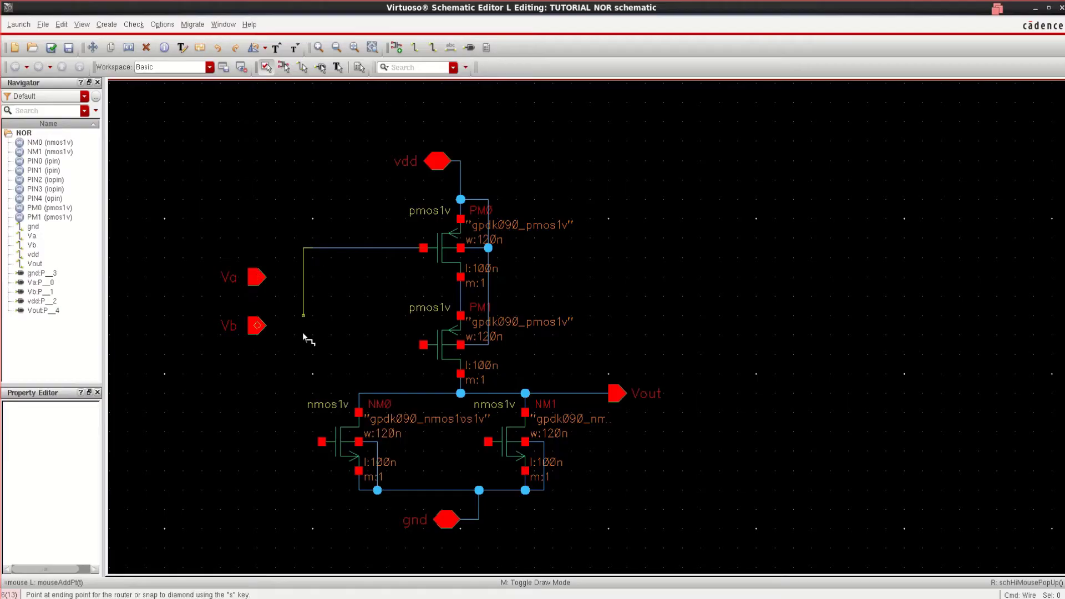
pyautogui.click(321, 442)
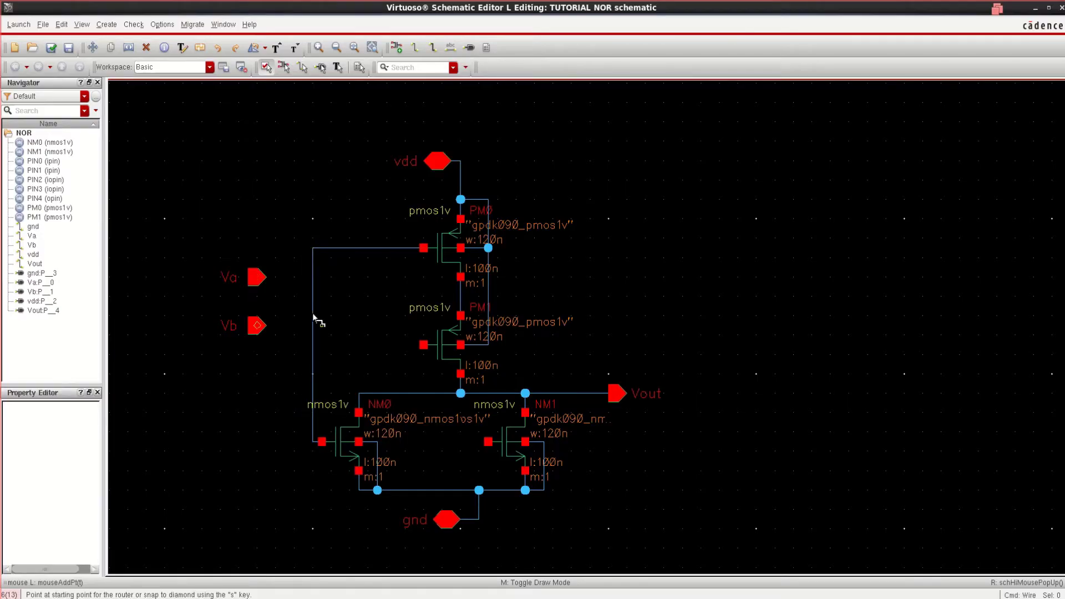
pyautogui.click(257, 277)
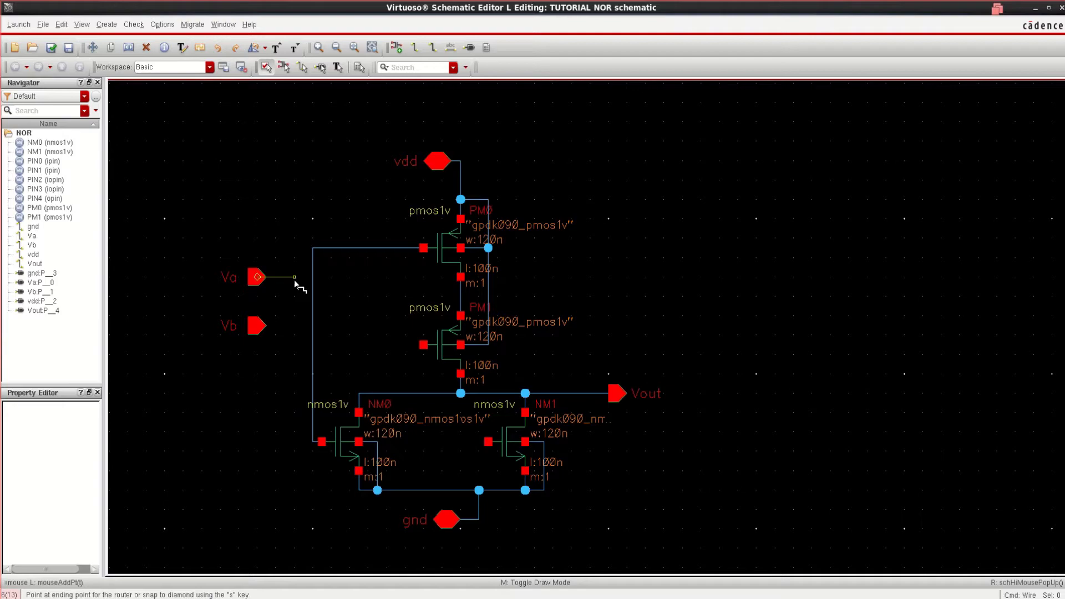
pyautogui.press('Escape')
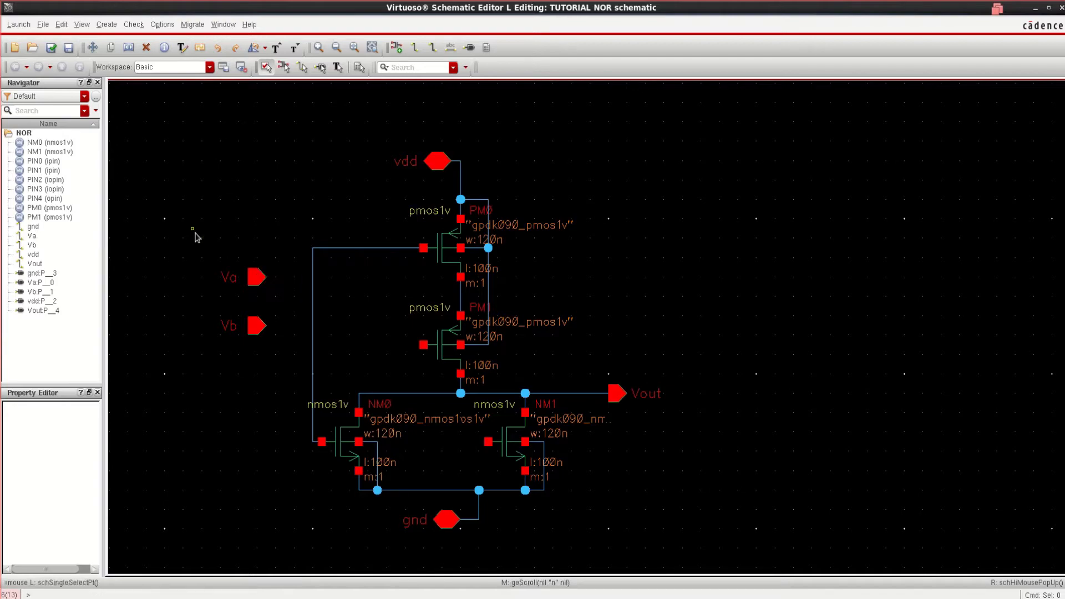
# Connect NM1's gate to PM1's gate and extend that gate net leftward
pyautogui.moveTo(193, 229); pyautogui.dragTo(261, 248)
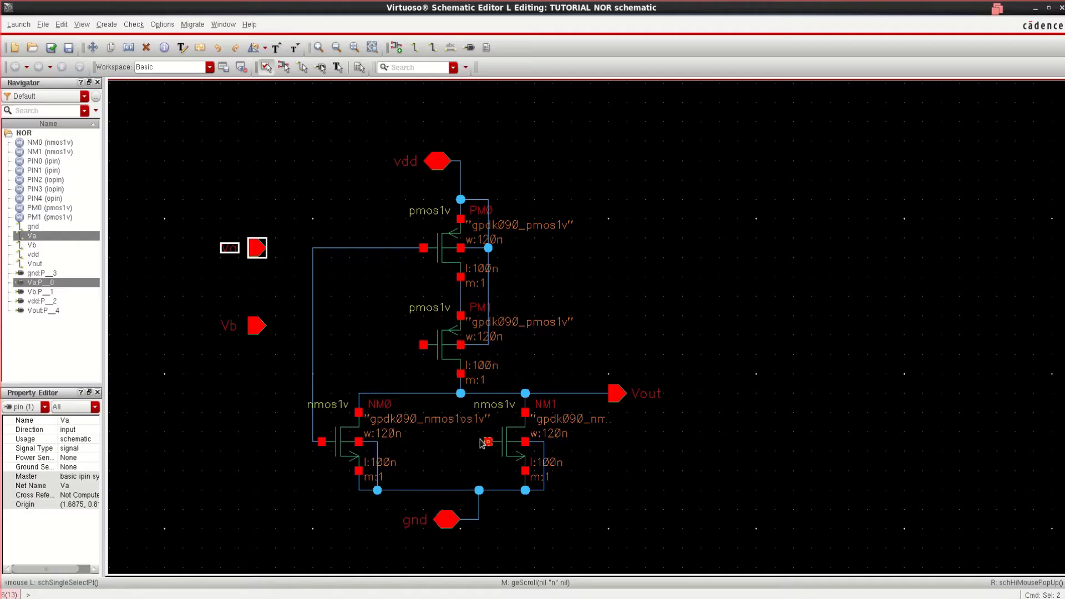
pyautogui.click(416, 48)
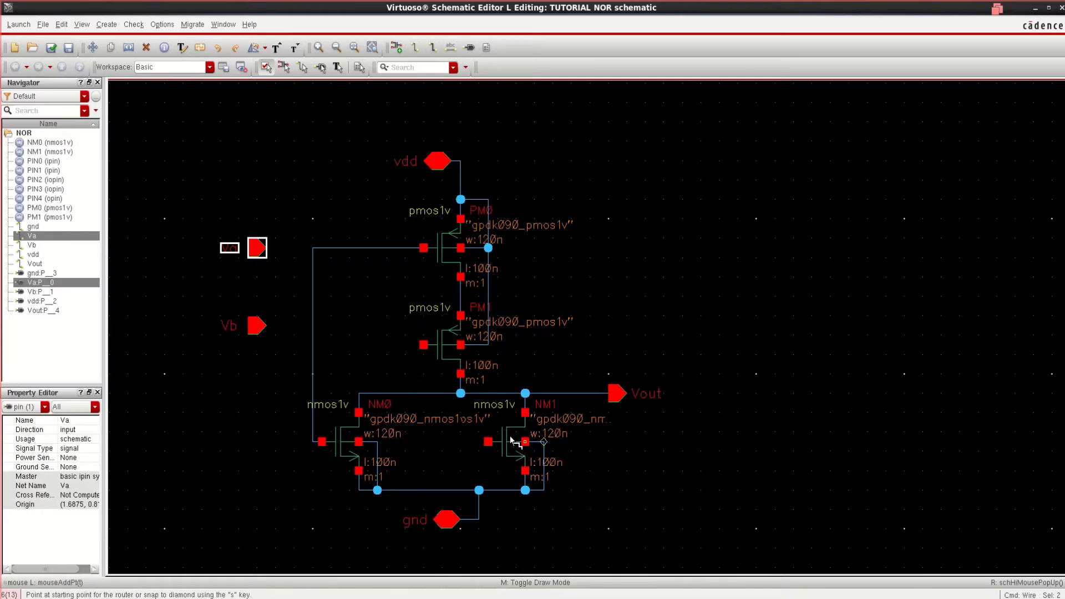
pyautogui.click(478, 442)
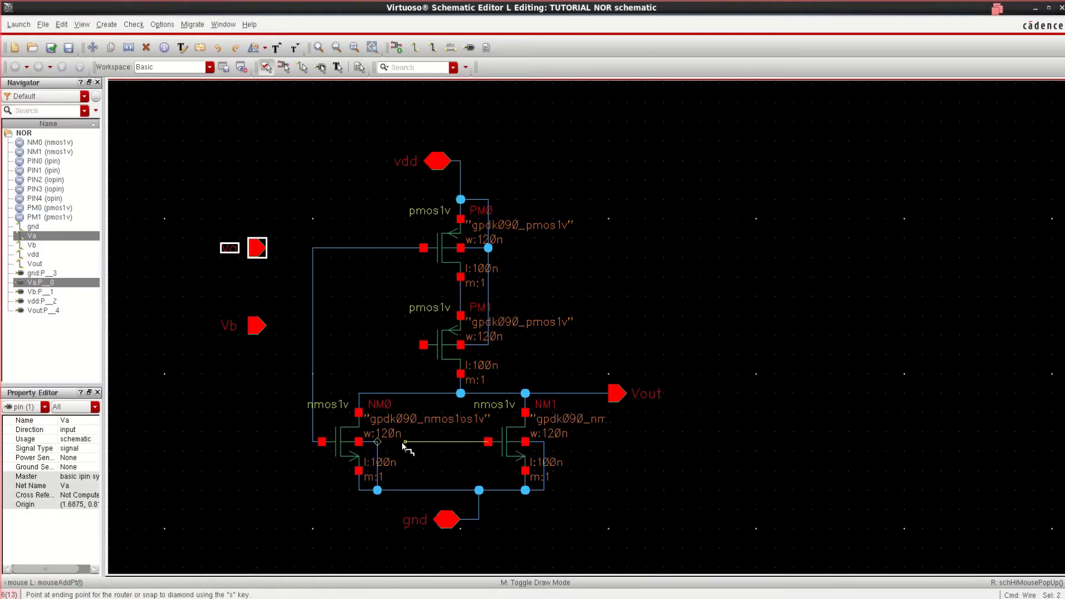
pyautogui.click(403, 442)
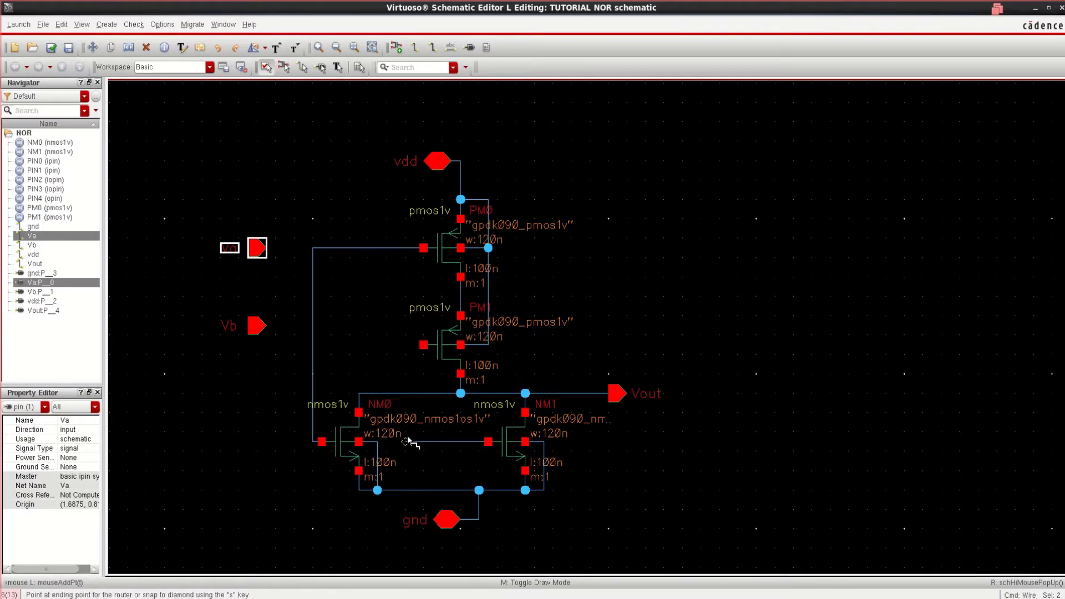
pyautogui.click(423, 345)
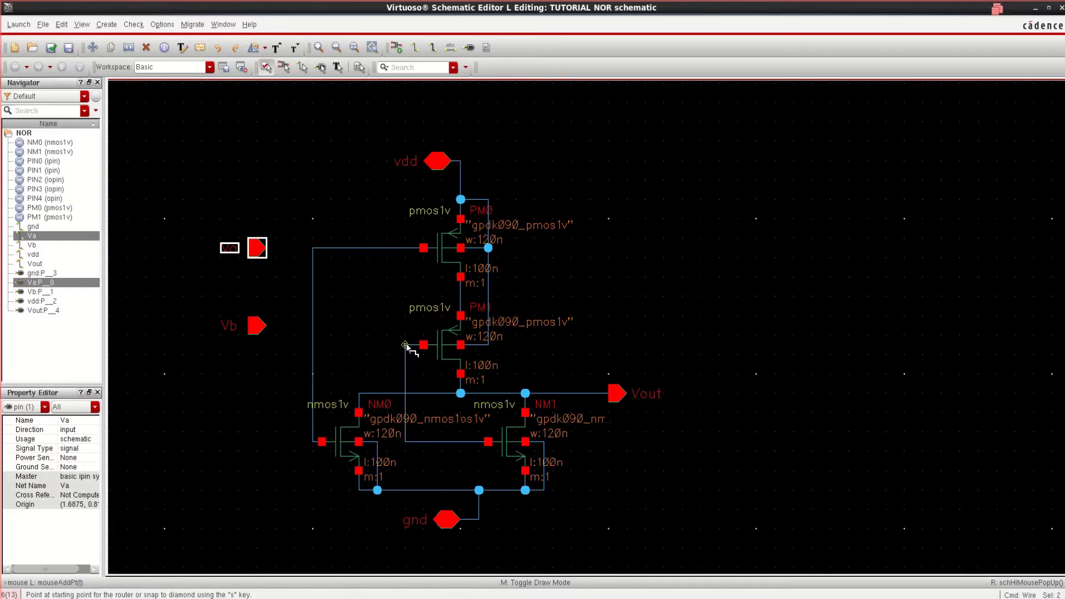
pyautogui.click(404, 345)
pyautogui.doubleClick(292, 345)
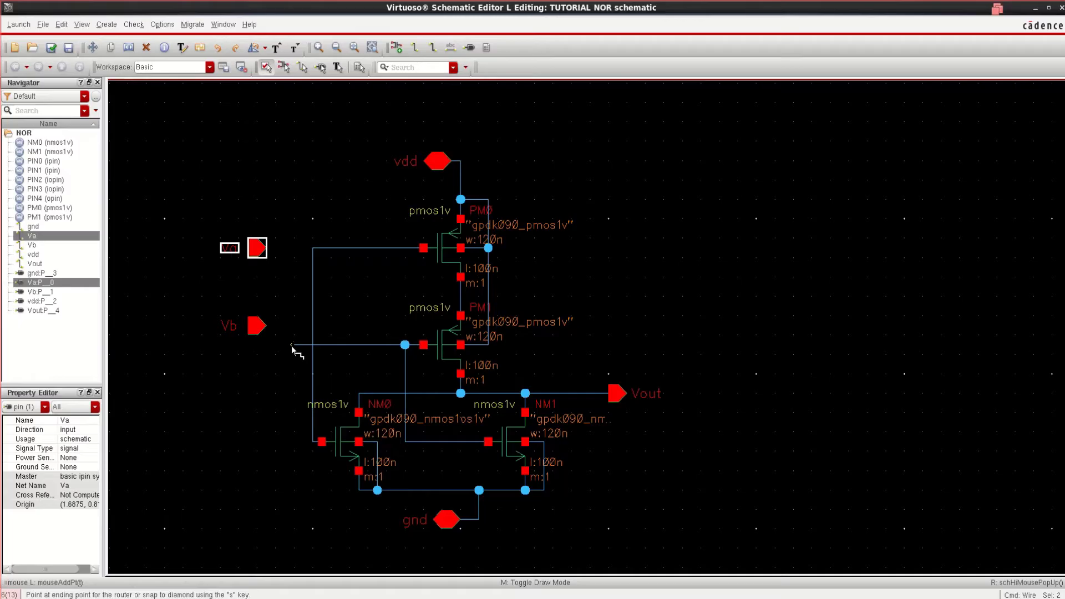
pyautogui.press('Escape')
# Wire Va to the PM0/NM0 gate wire and Vb to the PM1/NM1 gate net, then fit the view
pyautogui.moveTo(203, 299); pyautogui.dragTo(276, 349)
pyautogui.press('s')
pyautogui.press('Escape')
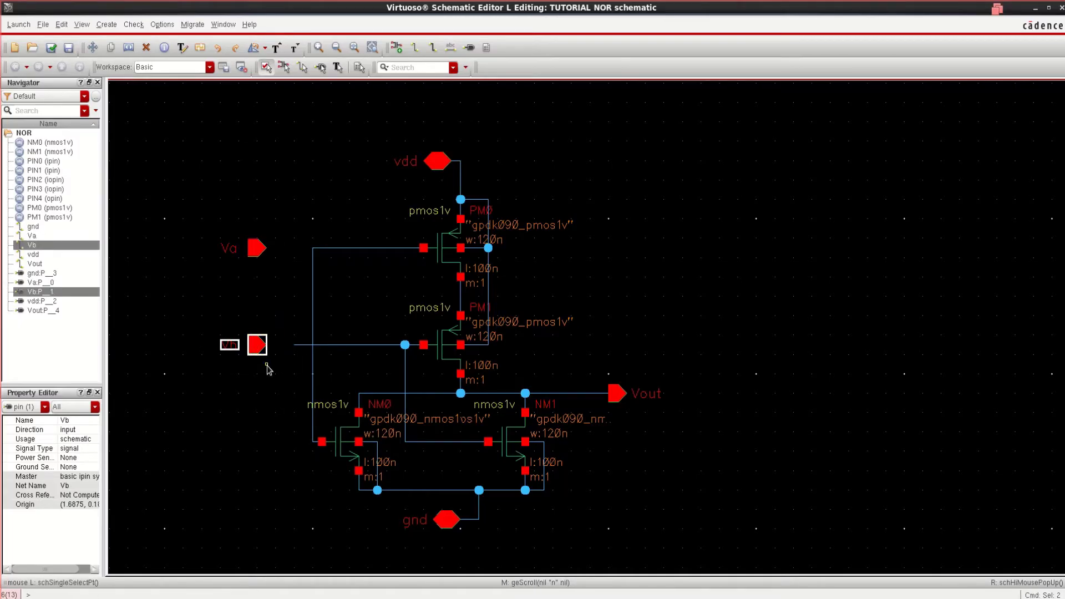
pyautogui.click(268, 366)
pyautogui.click(416, 49)
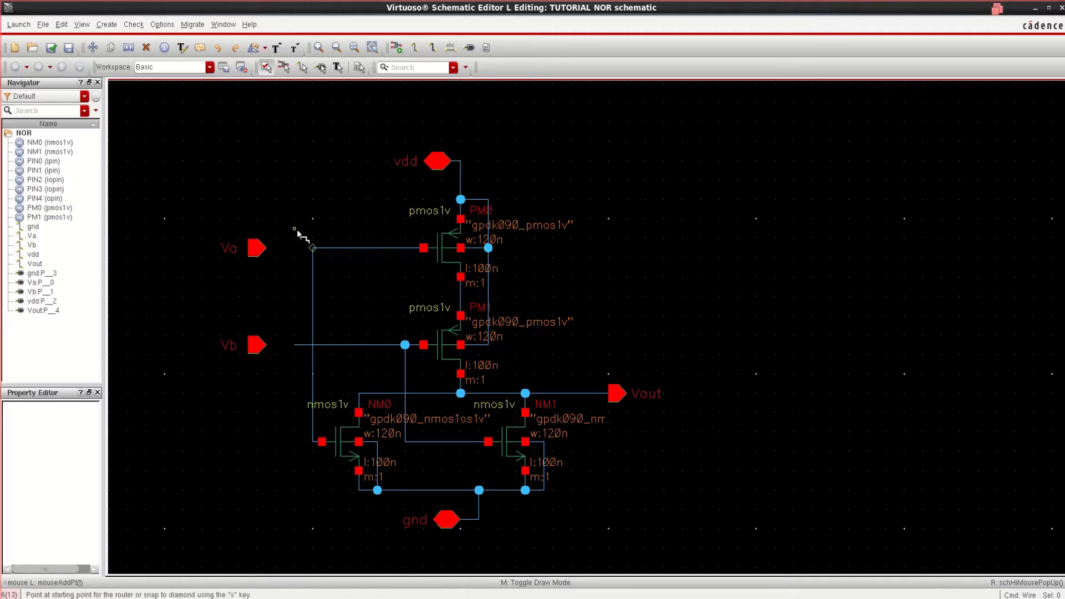
pyautogui.click(265, 249)
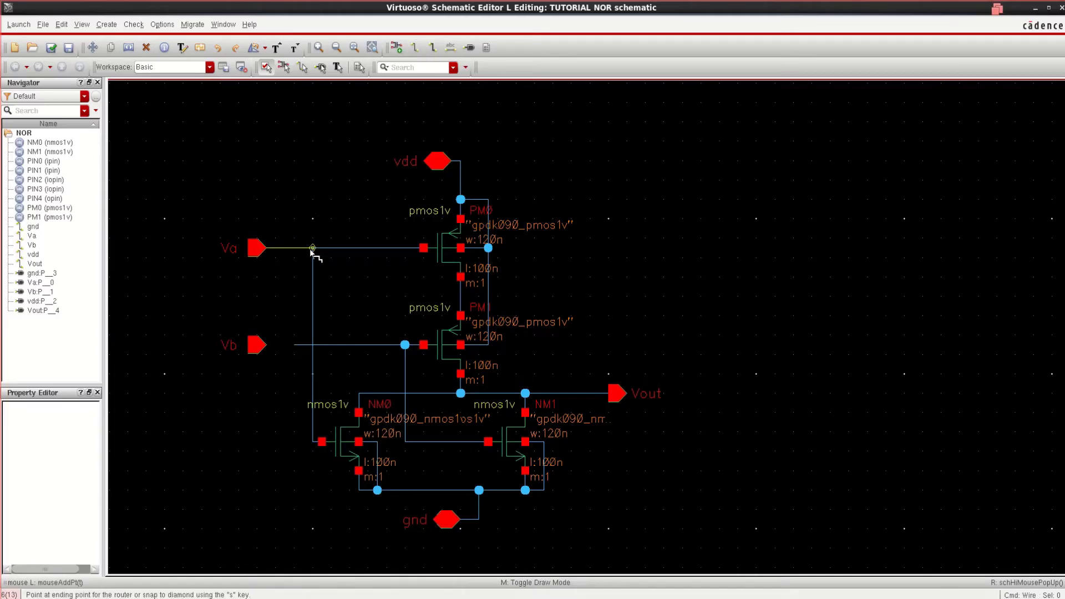
pyautogui.click(312, 247)
pyautogui.click(294, 345)
pyautogui.click(259, 345)
pyautogui.press('Escape')
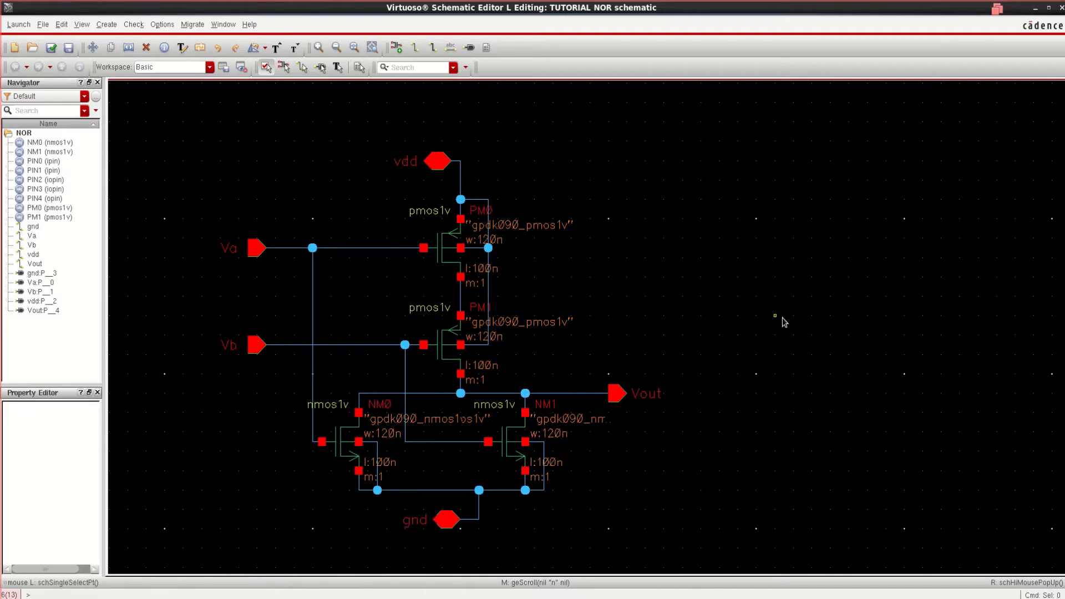
pyautogui.press('f')
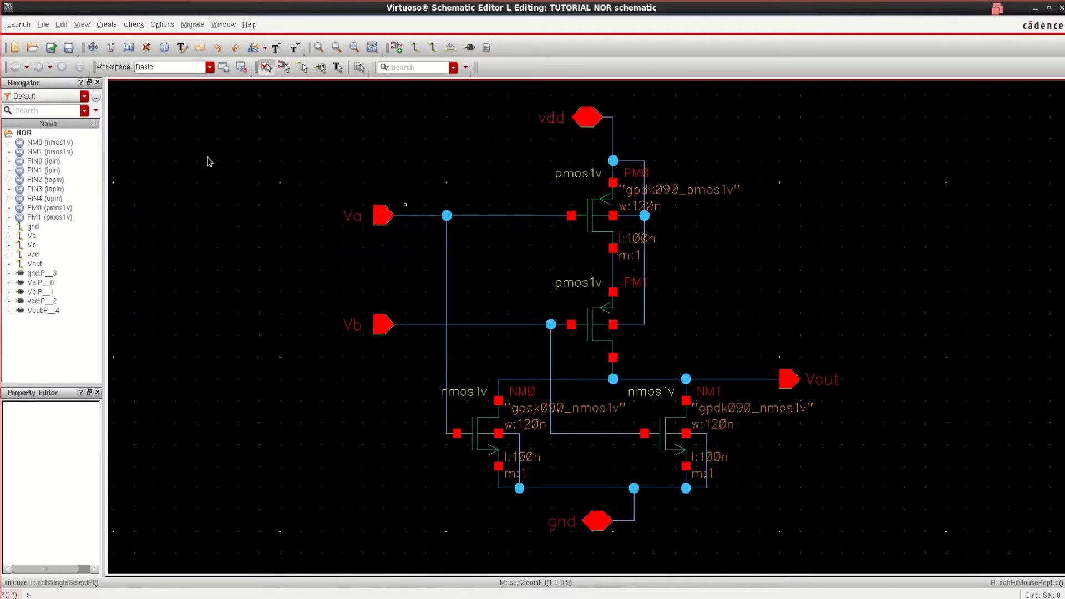
# Check and save the NOR schematic, then review and close the error marker list
pyautogui.click(51, 49)
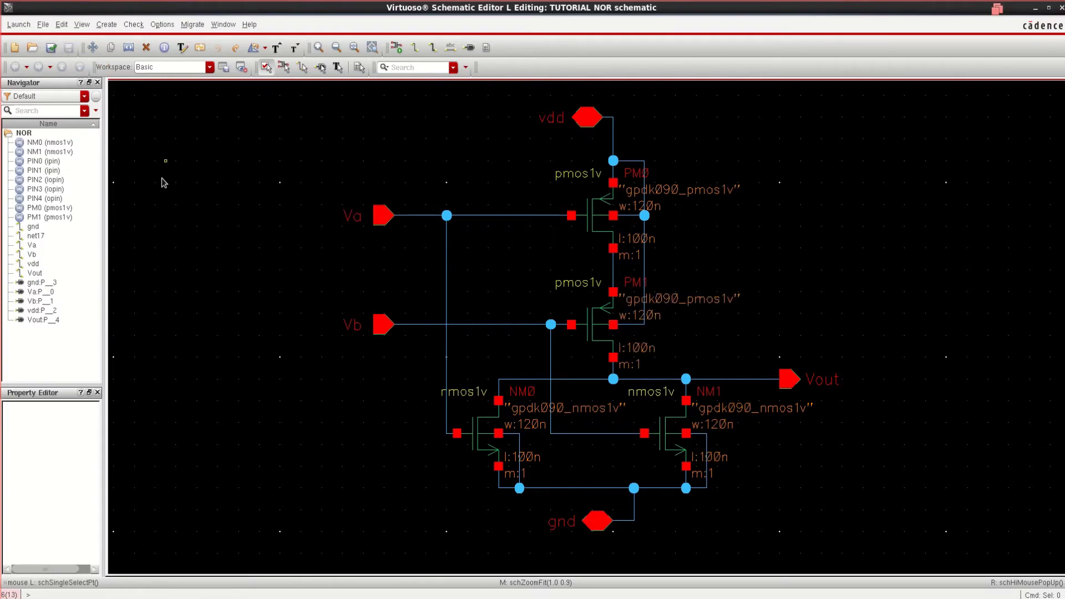
pyautogui.press('g')
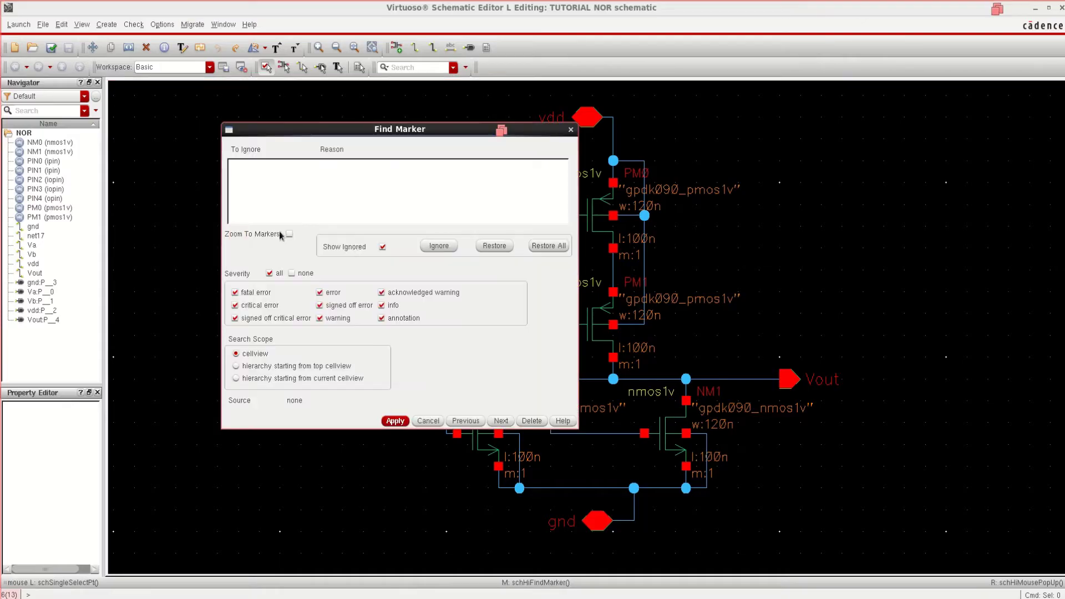
pyautogui.click(570, 131)
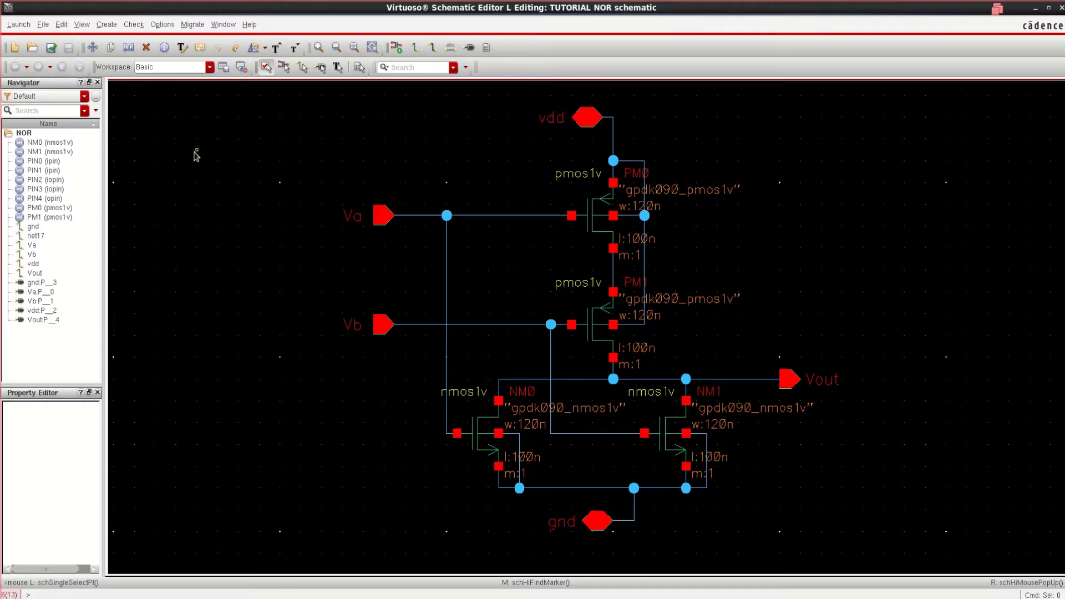
# Generate the NOR symbol from the schematic, moving gnd from Top Pins to Bottom Pins
pyautogui.click(110, 25)
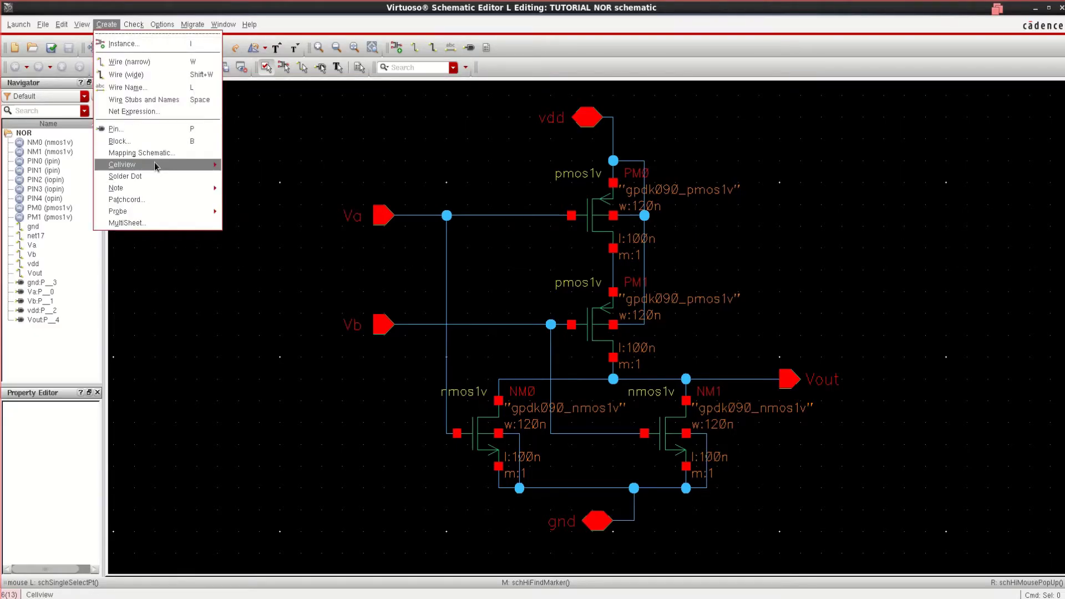
pyautogui.moveTo(154, 165)
pyautogui.click(253, 165)
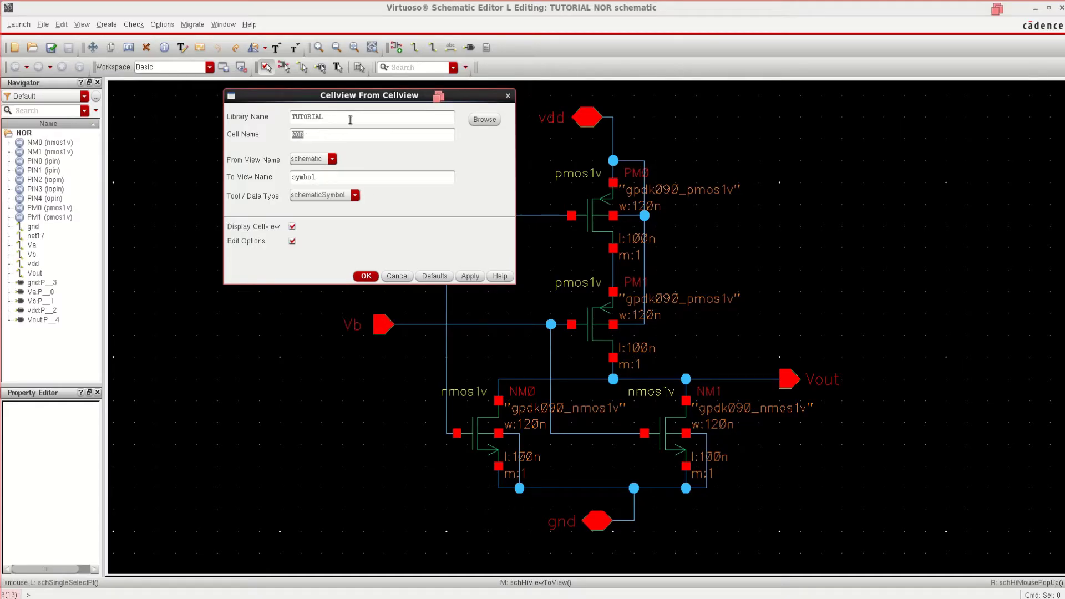
pyautogui.click(366, 276)
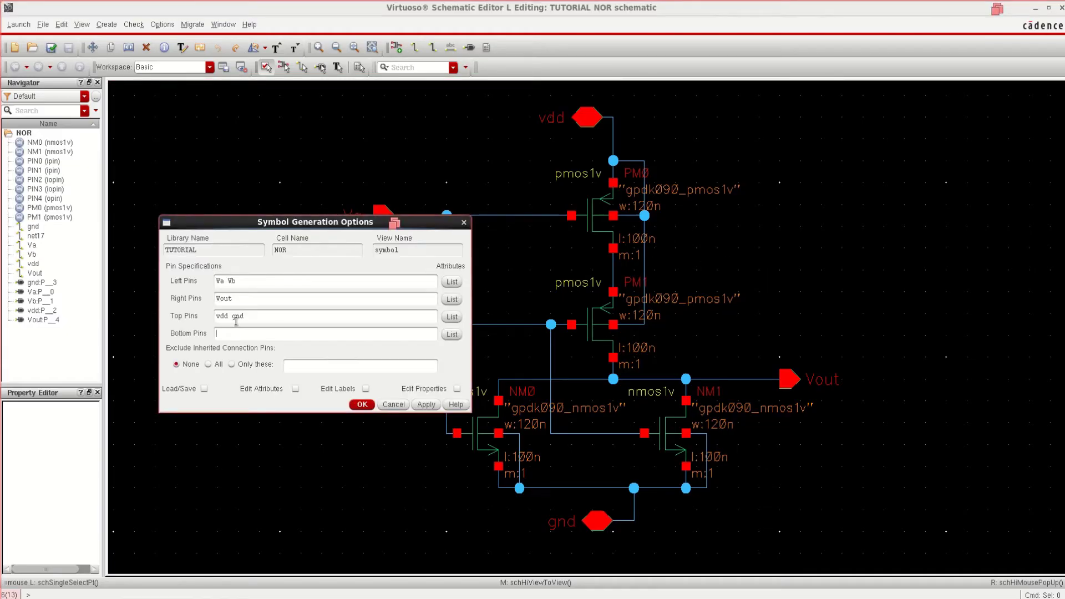
pyautogui.doubleClick(232, 316)
pyautogui.hotkey('ctrl', 'x')
pyautogui.hotkey('ctrl', 'v')
pyautogui.moveTo(274, 223); pyautogui.dragTo(258, 324)
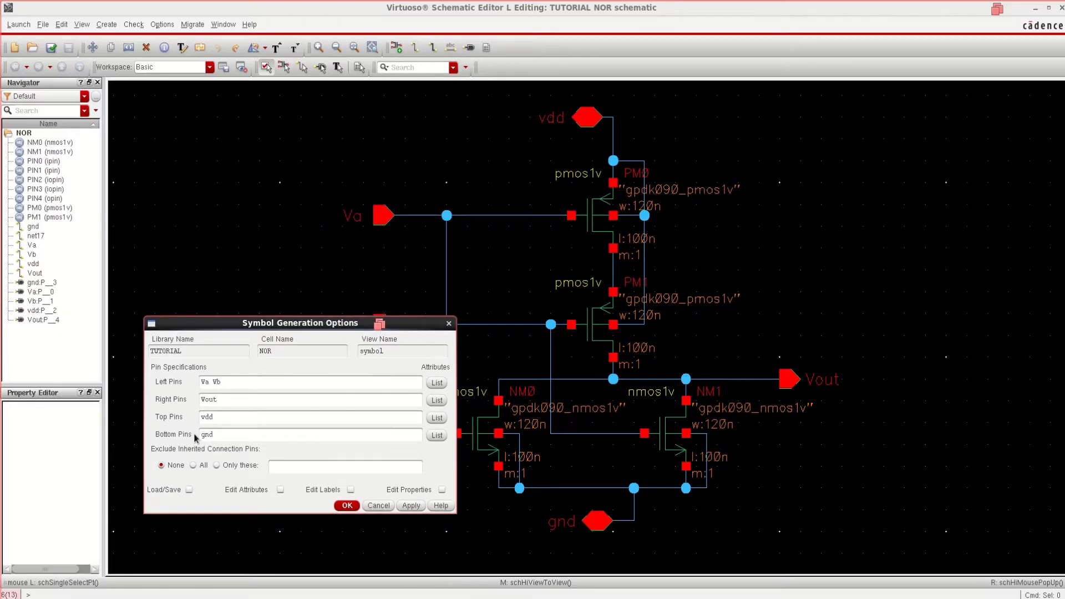
pyautogui.click(345, 507)
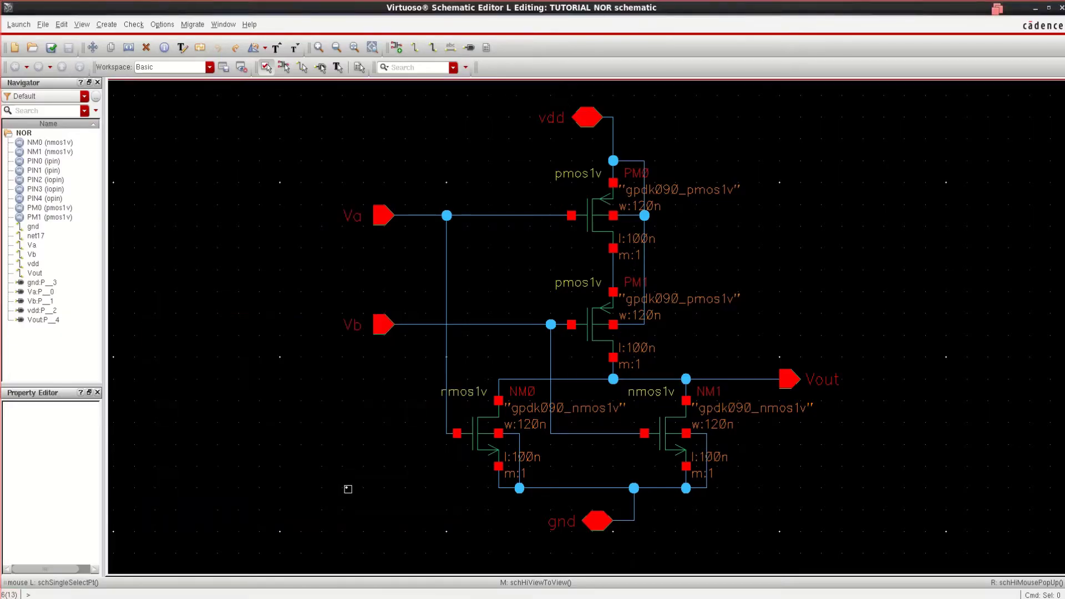
pyautogui.click(549, 111)
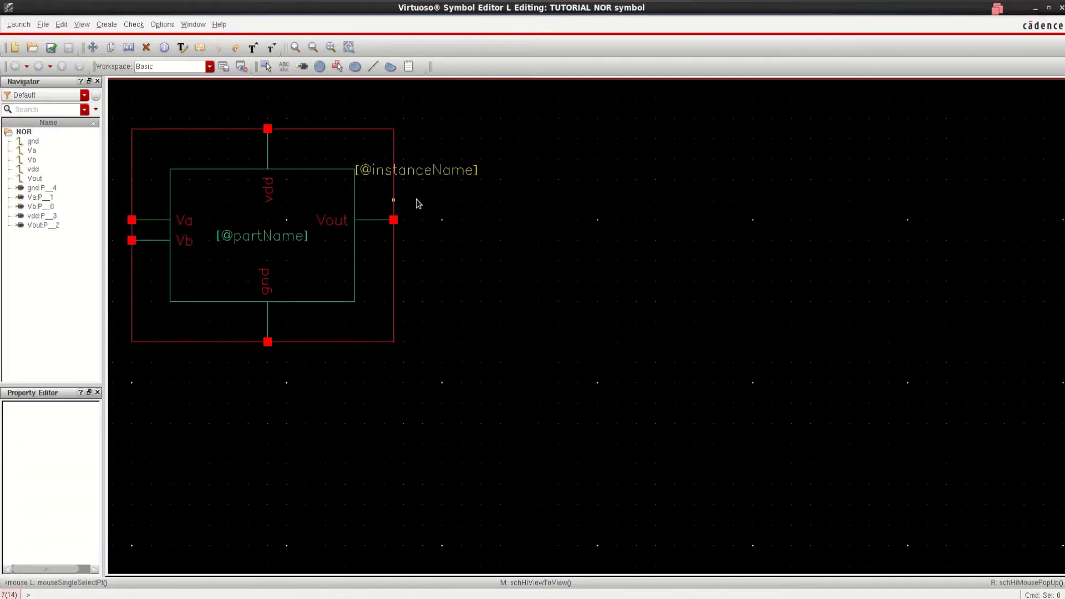
pyautogui.press('f')
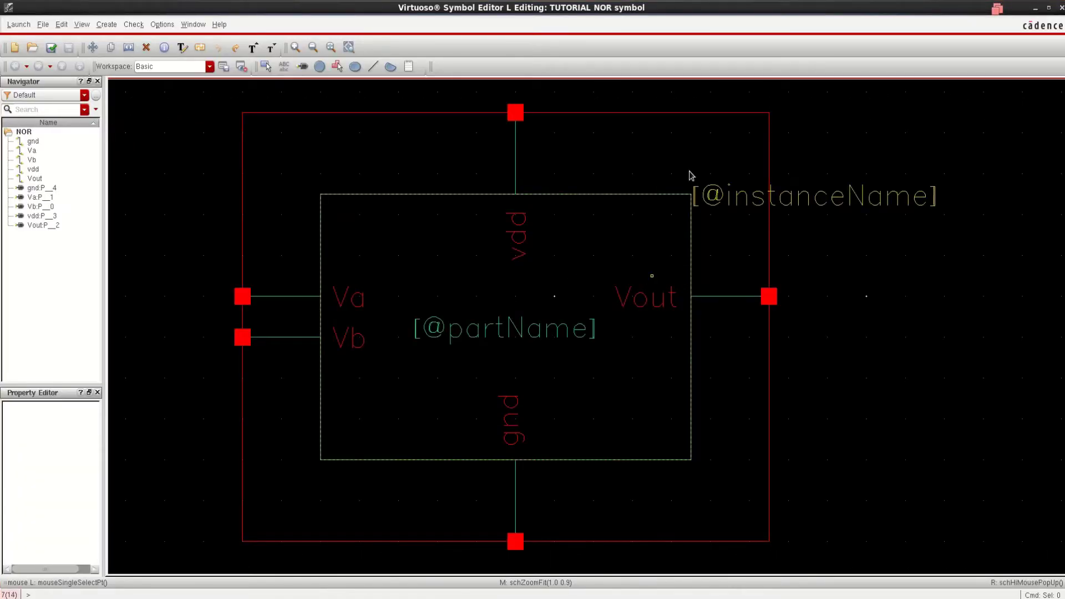
pyautogui.click(627, 195)
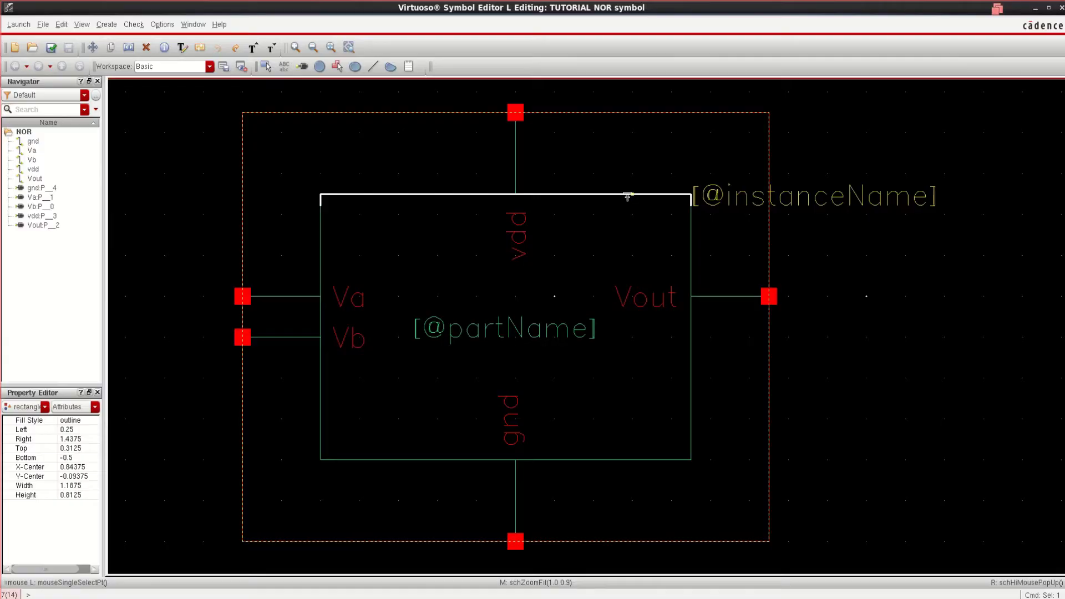
pyautogui.press('Delete')
pyautogui.click(627, 195)
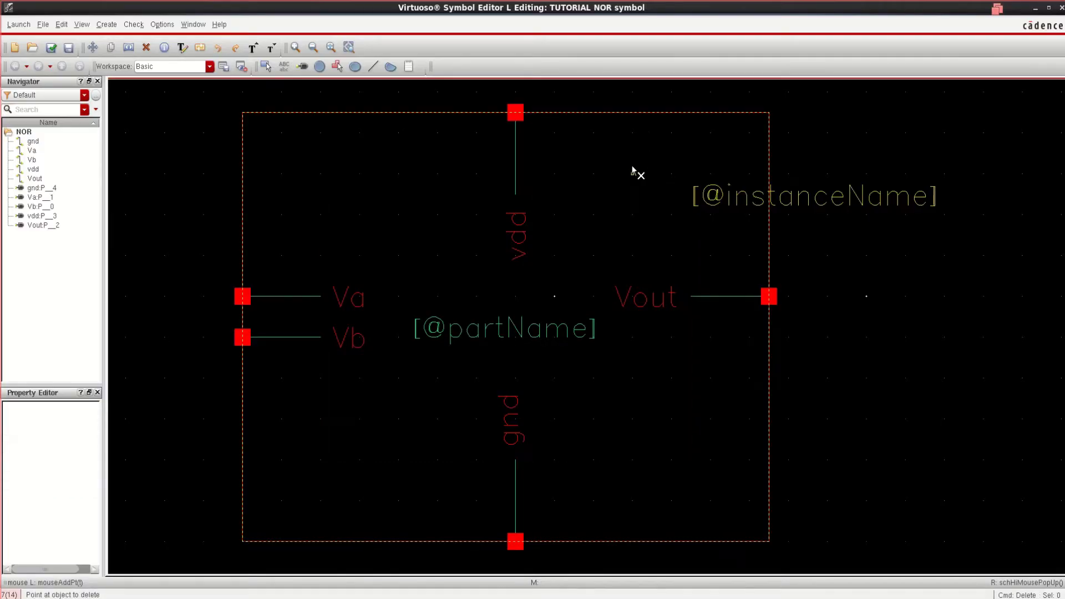
pyautogui.click(650, 114)
pyautogui.click(531, 328)
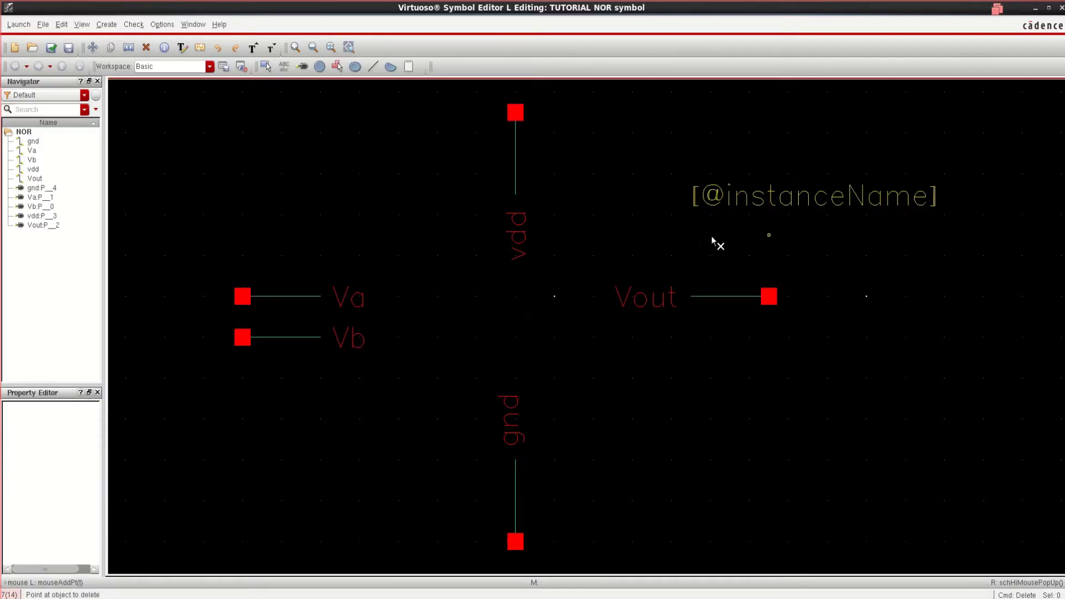
pyautogui.press('Escape')
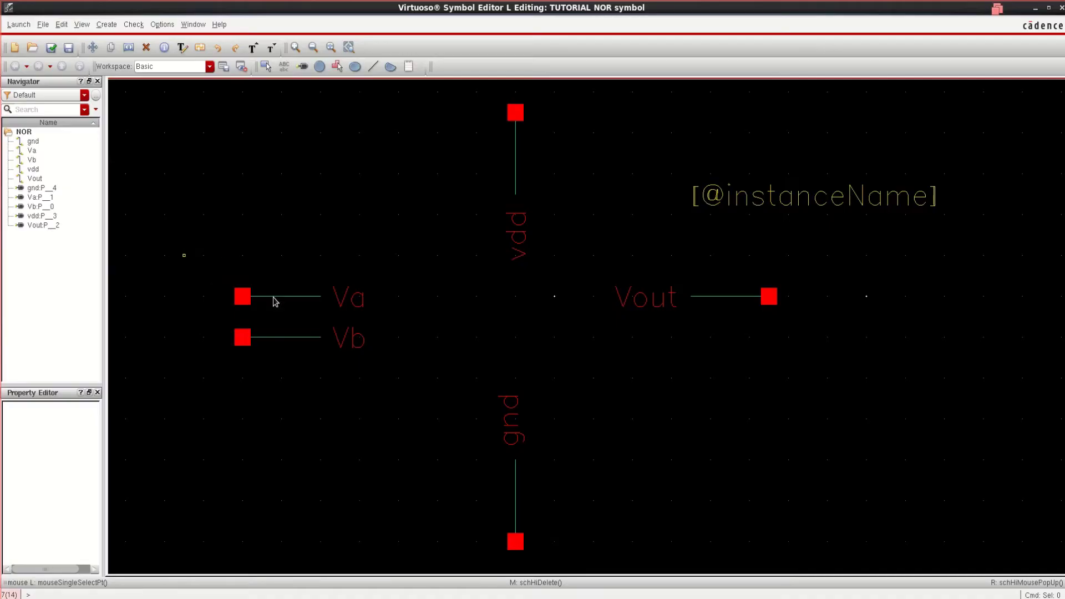
# Move the Va pin group higher, with Va's label above its wire and Vb's below
pyautogui.moveTo(275, 301); pyautogui.dragTo(409, 316)
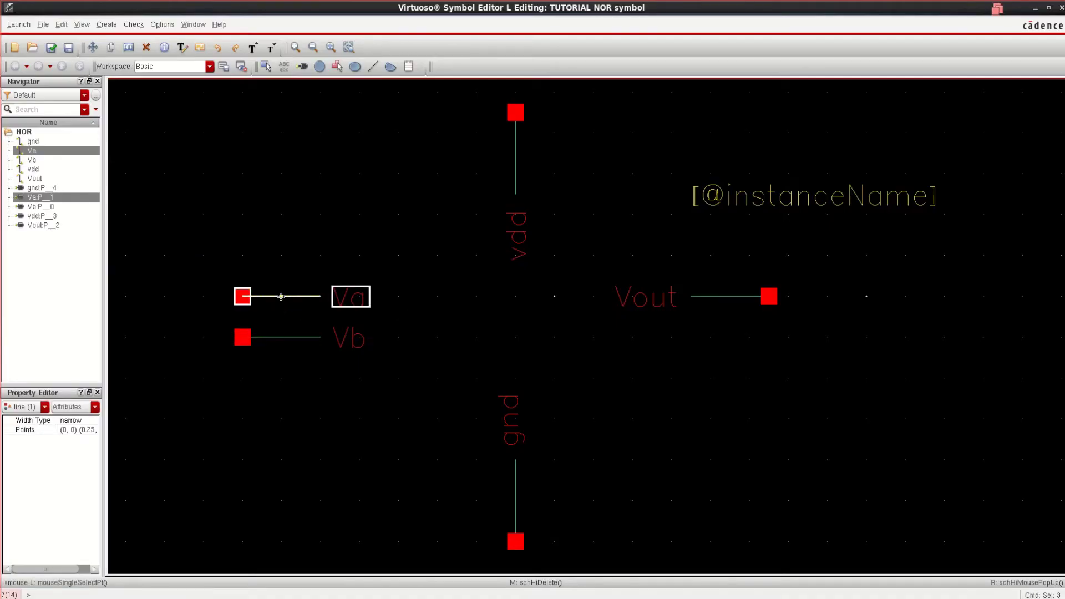
pyautogui.press('m')
pyautogui.click(286, 229)
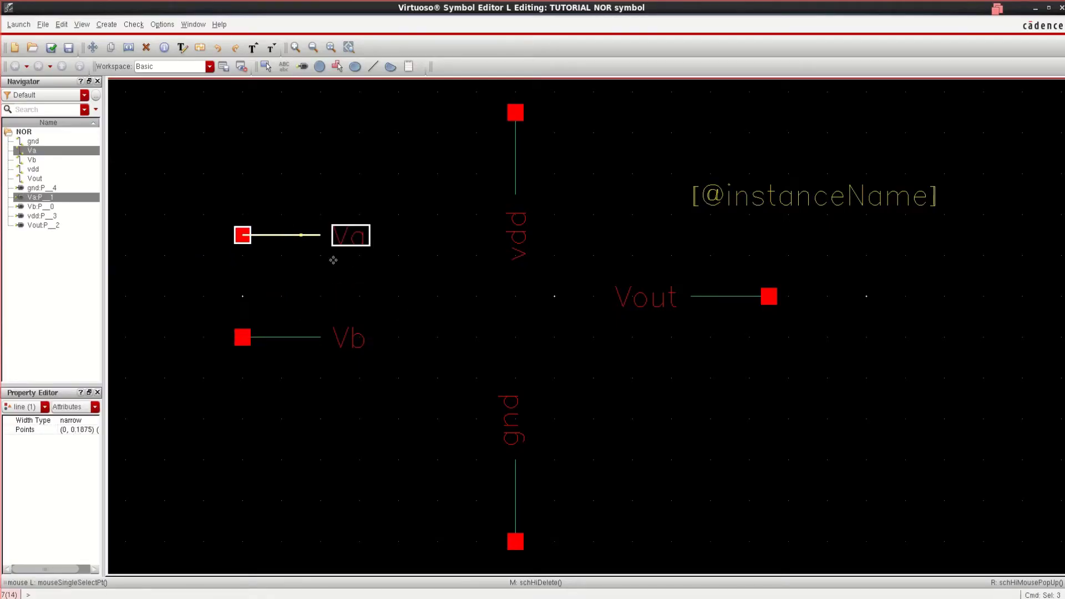
pyautogui.click(361, 238)
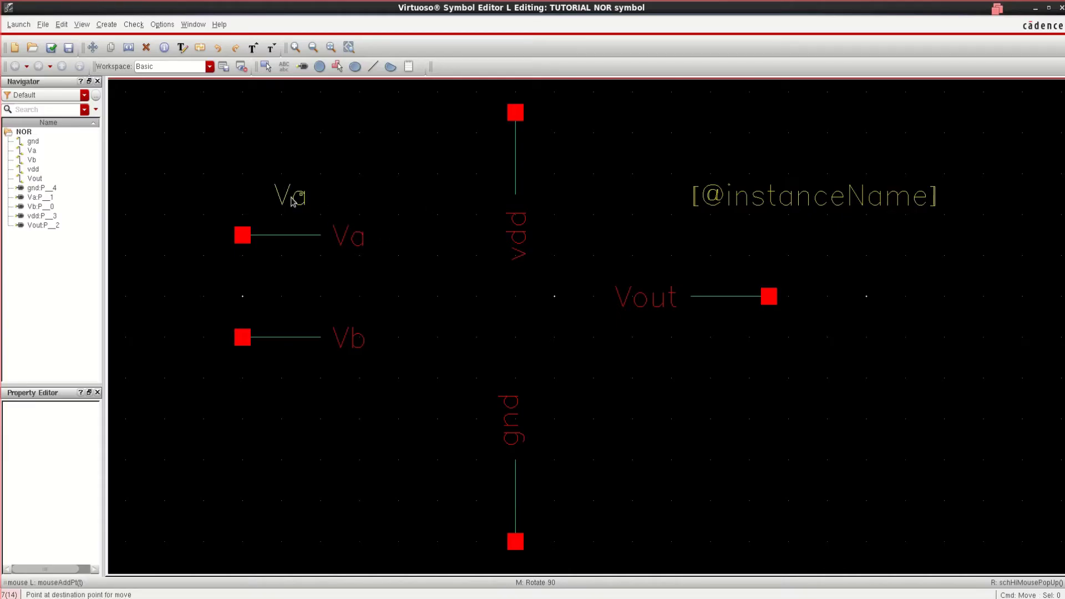
pyautogui.click(298, 200)
pyautogui.click(349, 338)
pyautogui.click(281, 364)
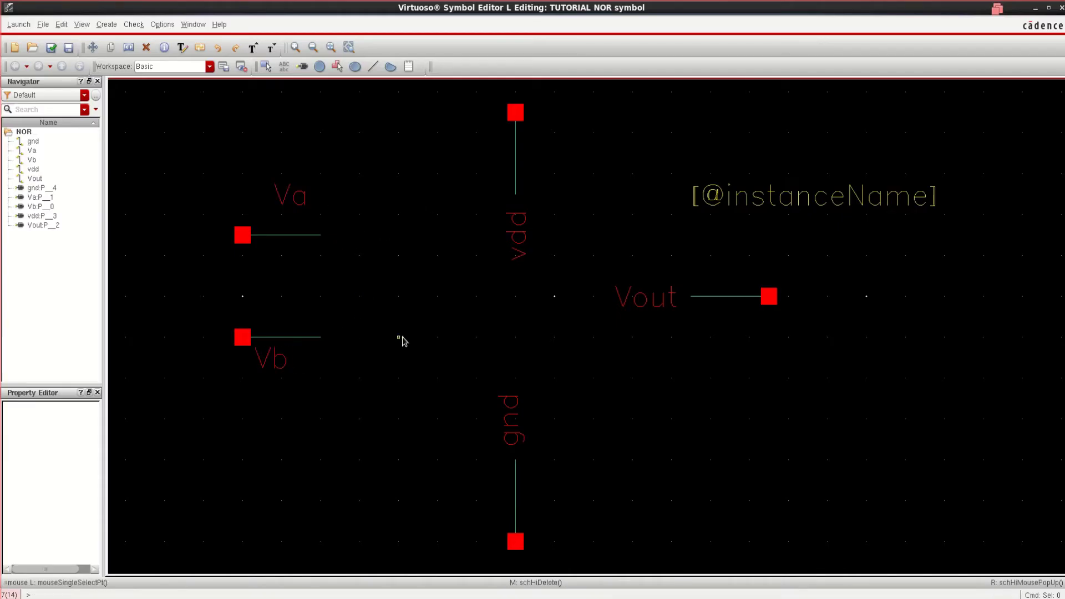
# Draw the gate's curved input arc from above the Va wire to below the Vb wire
pyautogui.click(395, 71)
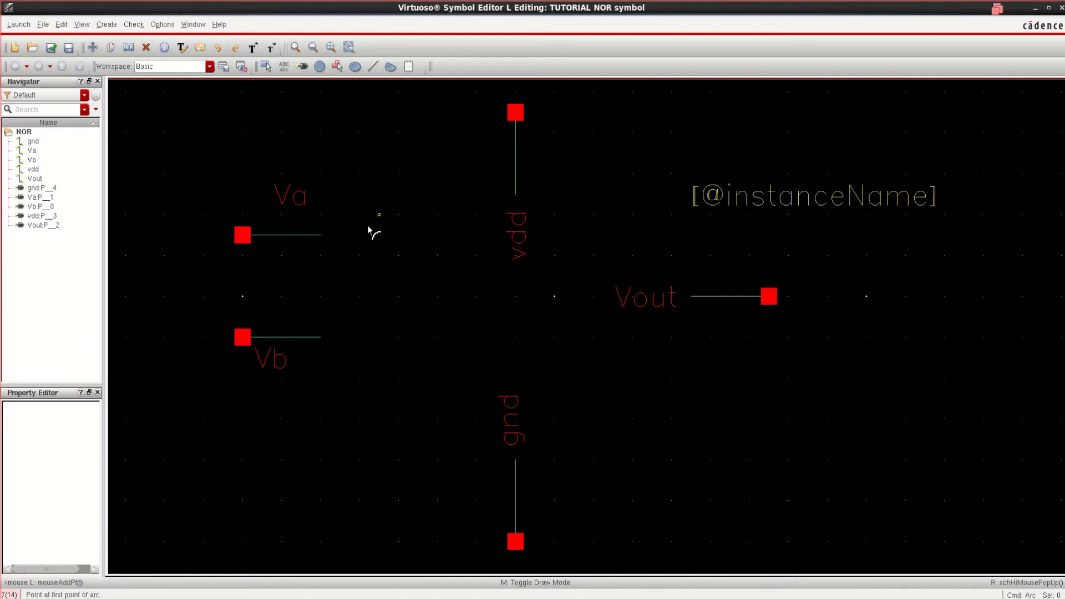
pyautogui.click(320, 195)
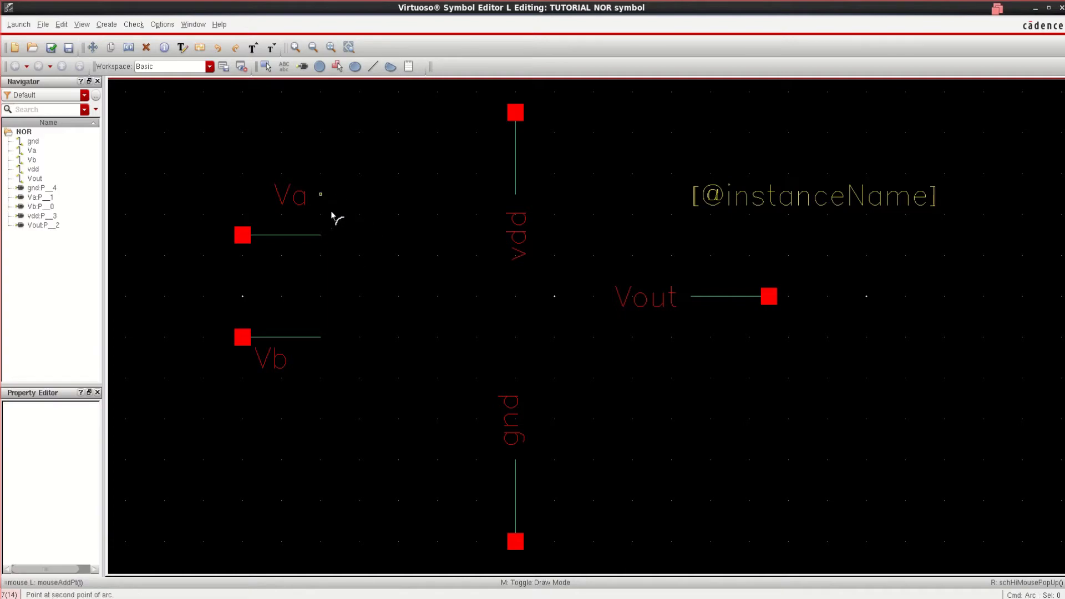
pyautogui.click(322, 375)
pyautogui.click(321, 377)
pyautogui.click(336, 362)
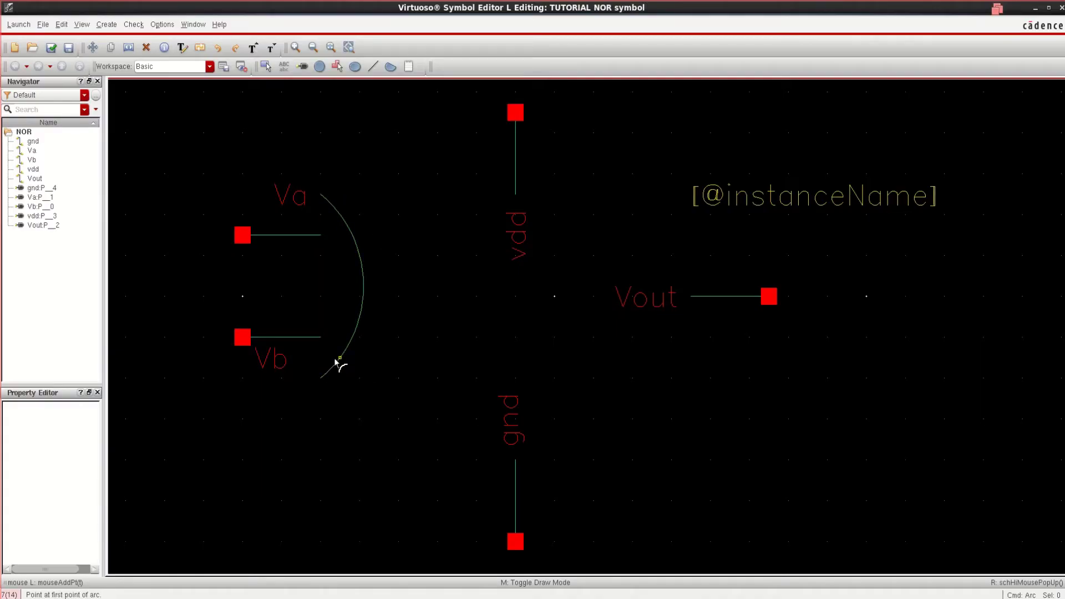
# Draw the upper curve as an arc from the gate's top corner to the output point
pyautogui.click(391, 67)
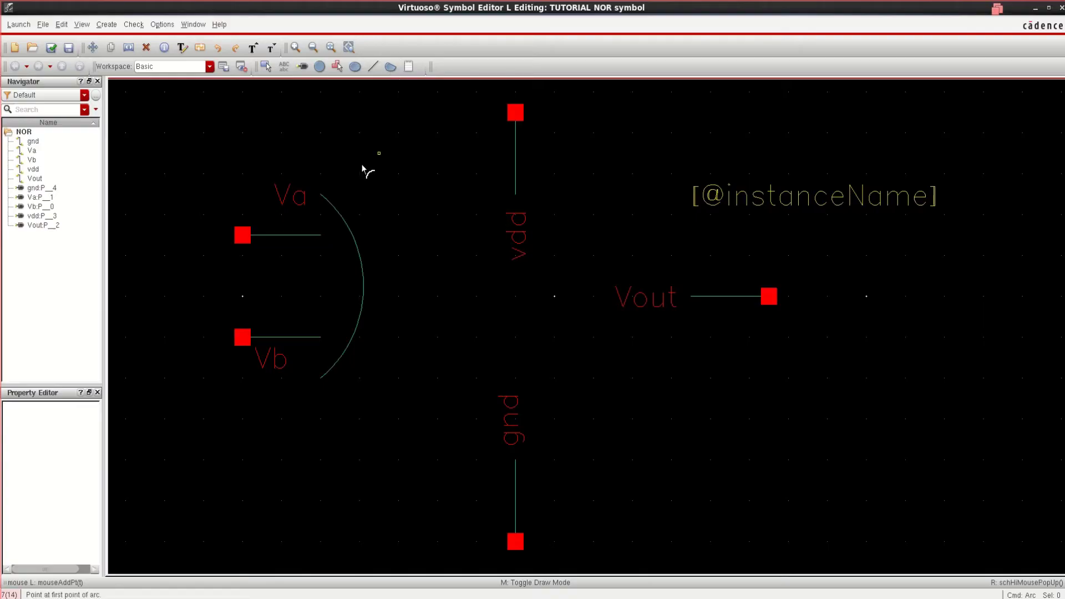
pyautogui.click(321, 196)
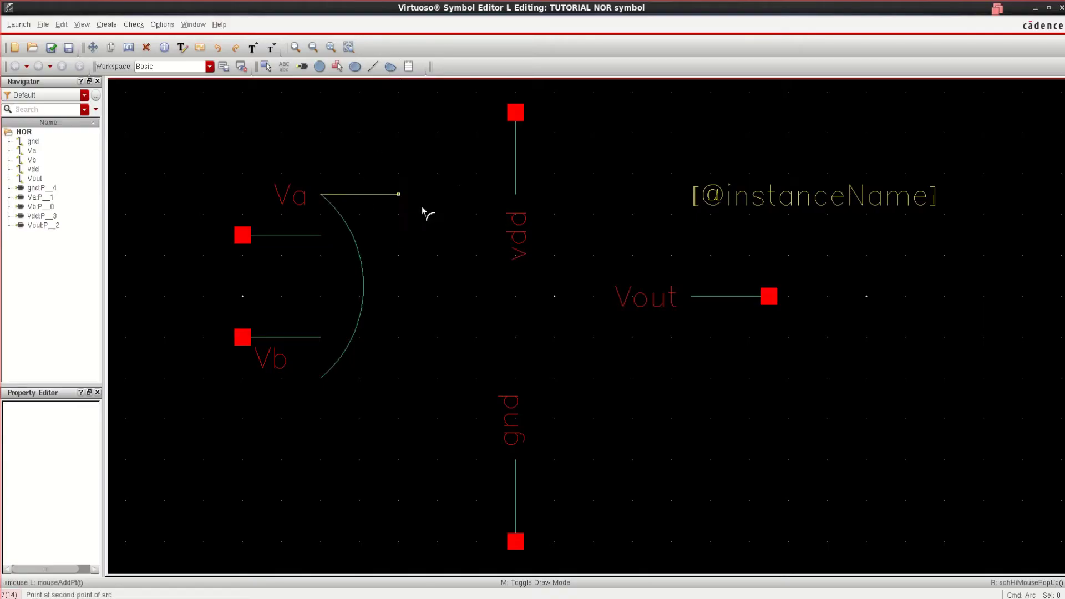
pyautogui.click(482, 302)
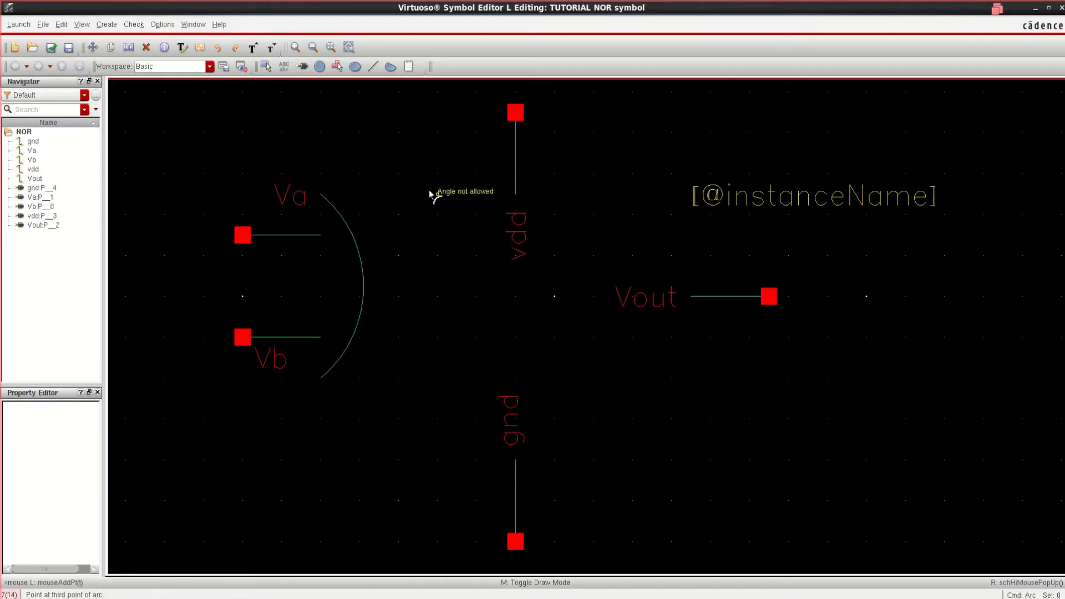
pyautogui.press('Escape')
pyautogui.click(379, 70)
pyautogui.click(391, 66)
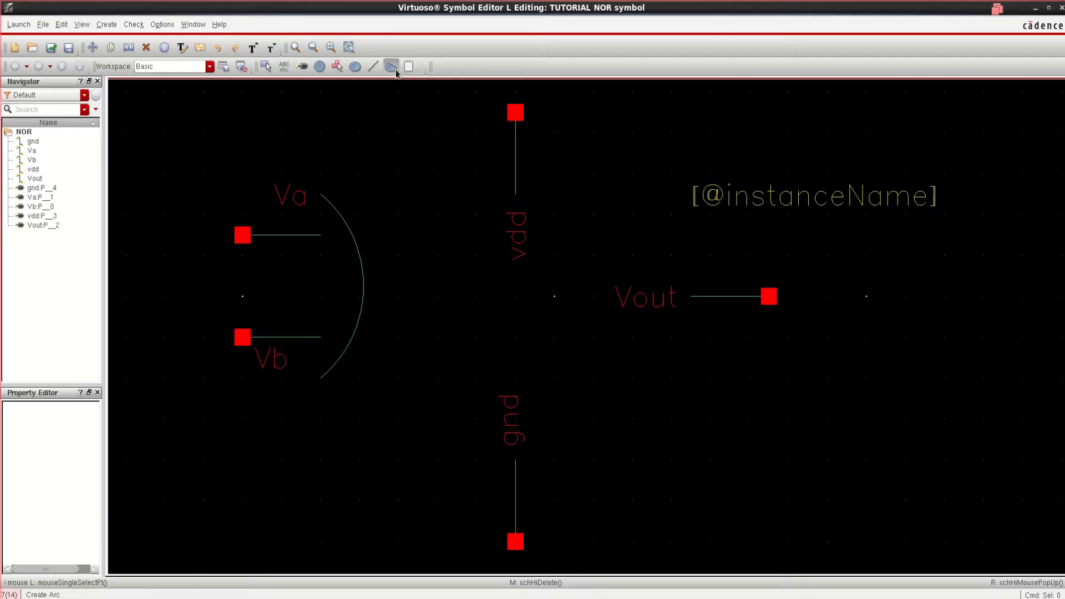
pyautogui.click(321, 195)
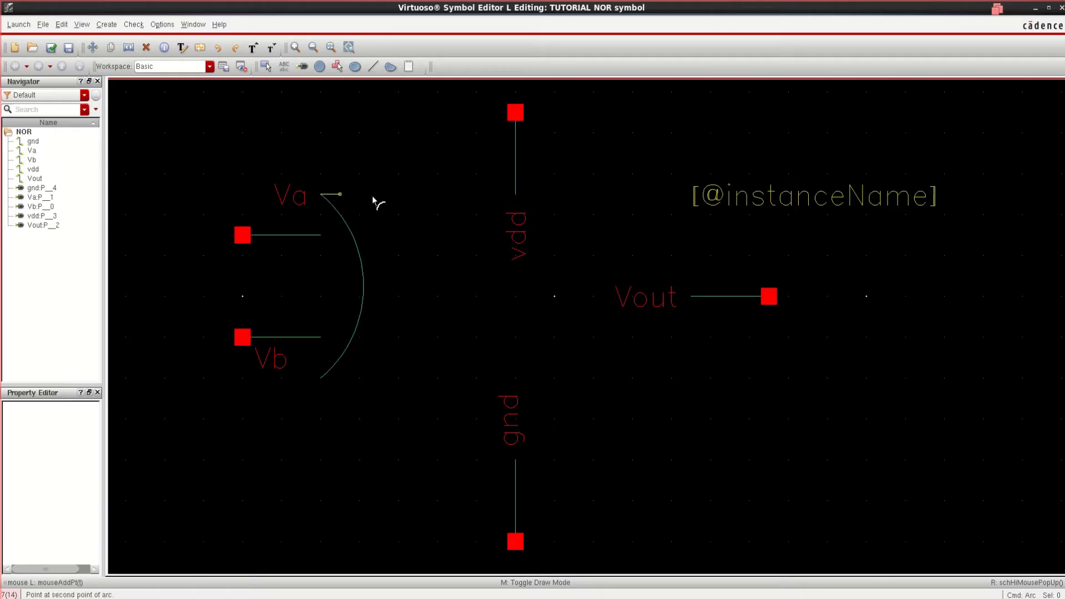
pyautogui.click(554, 296)
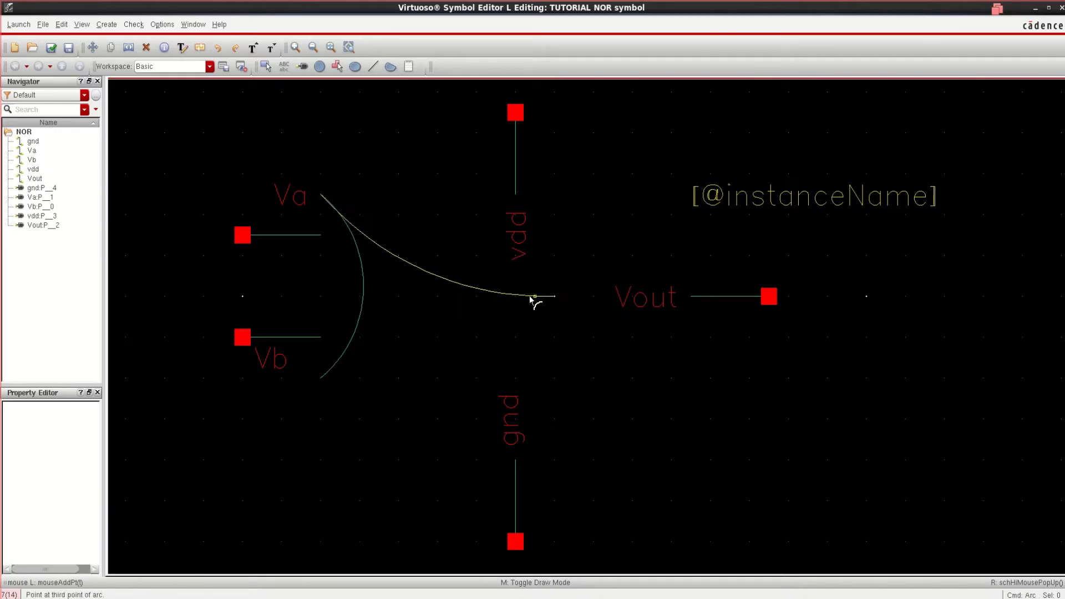
pyautogui.click(518, 247)
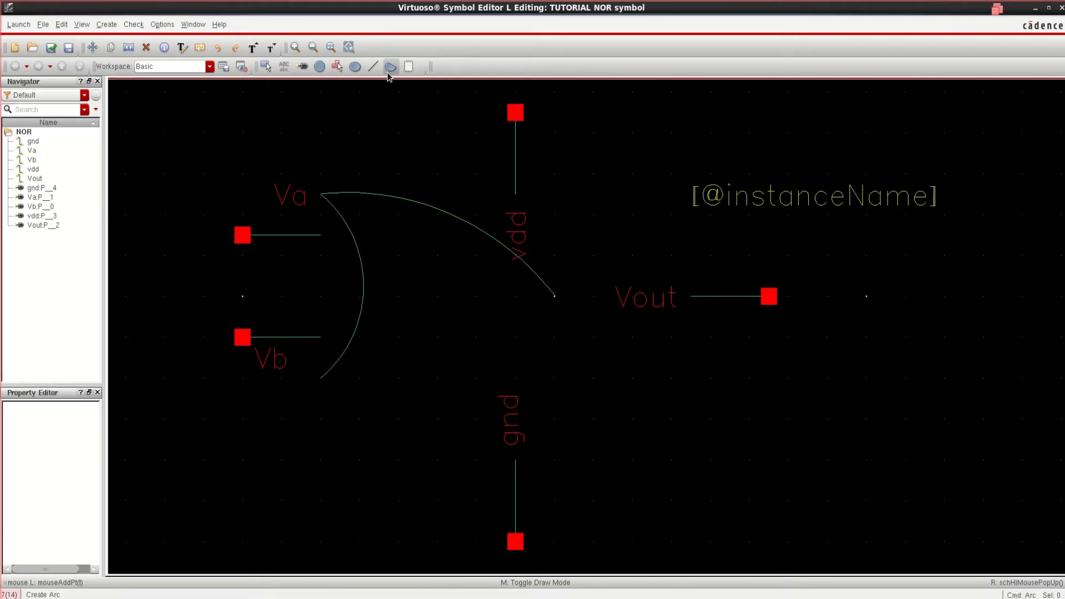
# Draw the lower curve as an arc from the gate's bottom corner to the output point
pyautogui.click(322, 378)
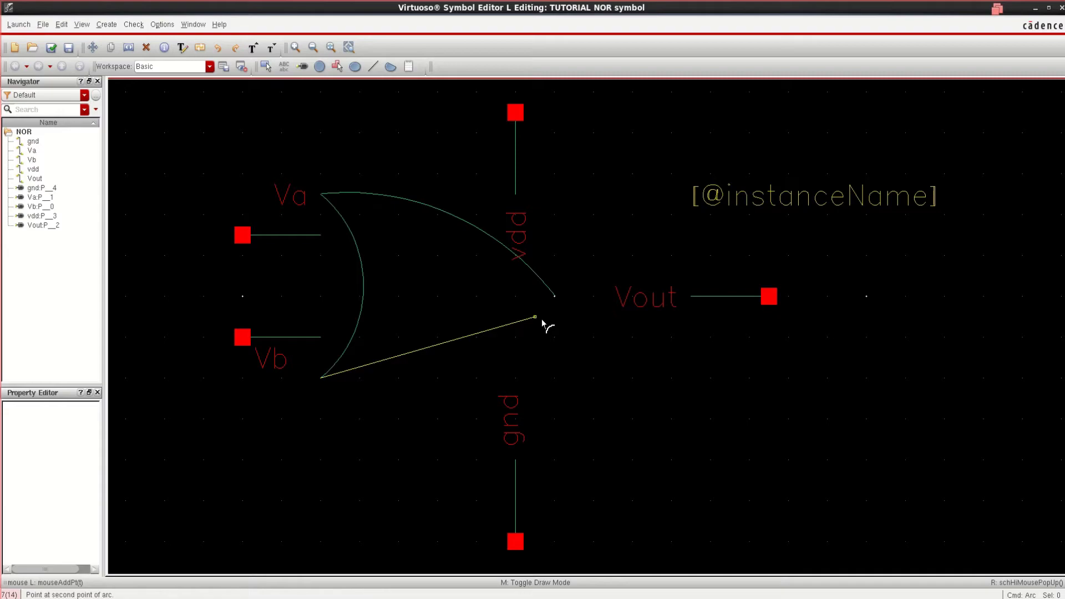
pyautogui.click(553, 294)
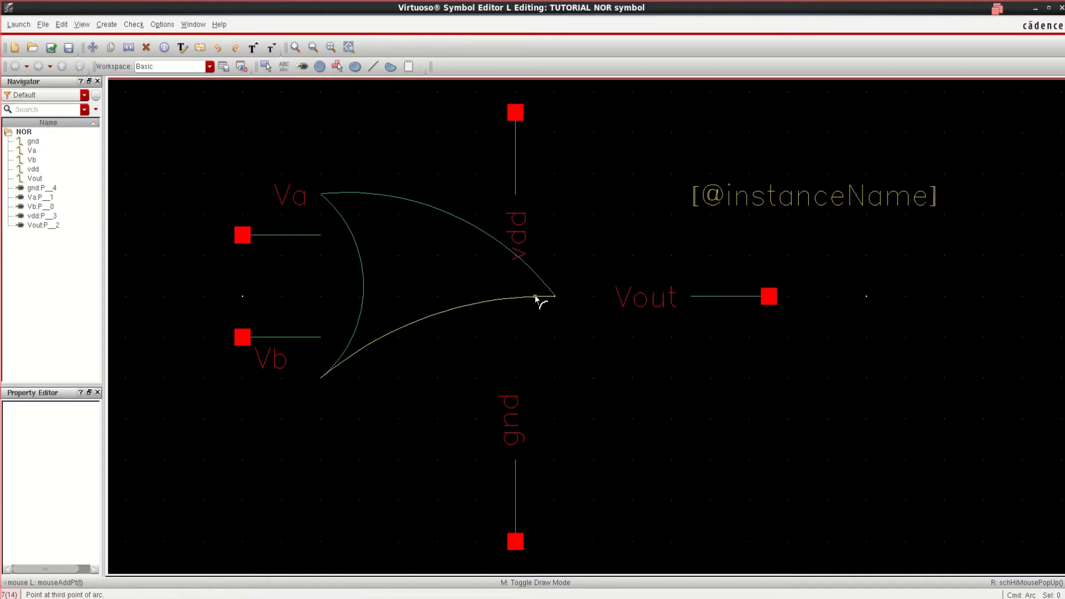
pyautogui.click(537, 314)
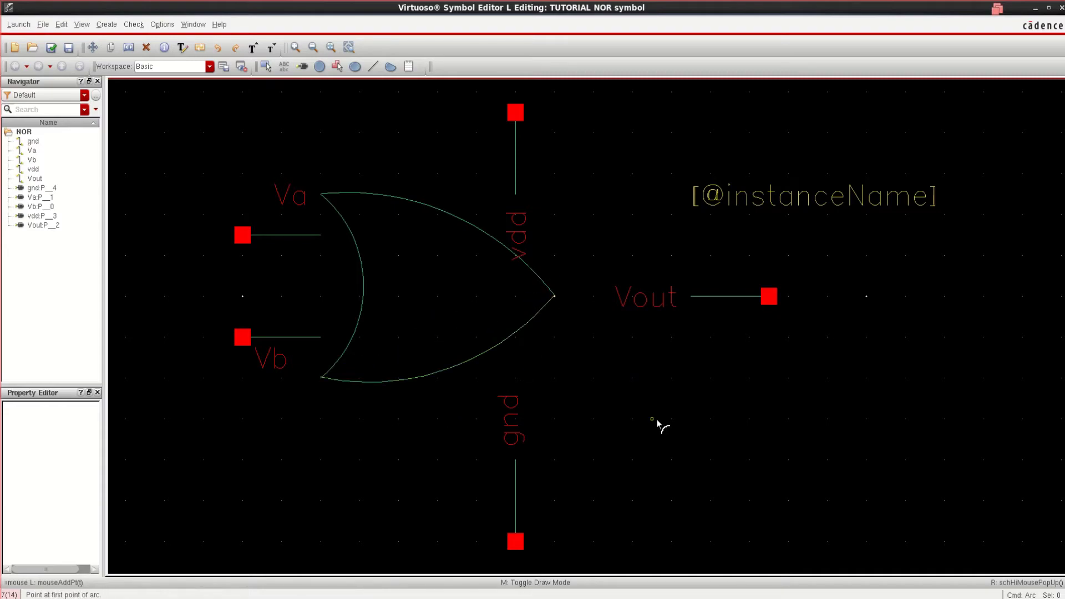
pyautogui.press('Escape')
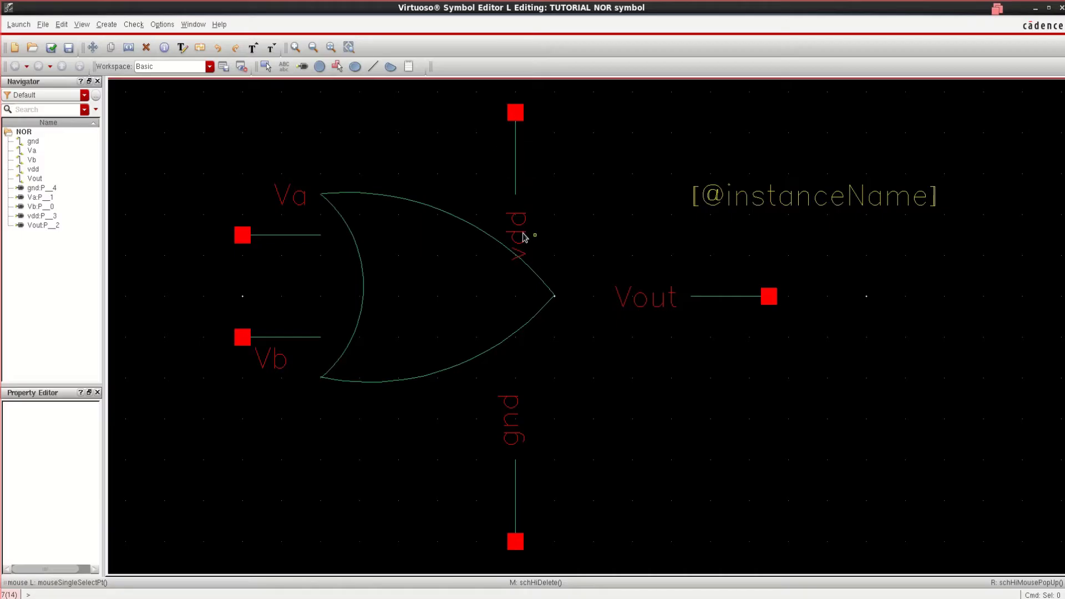
# Rotate the vdd label horizontal and move the vdd pin onto the gate's top curve
pyautogui.moveTo(522, 238); pyautogui.dragTo(565, 169)
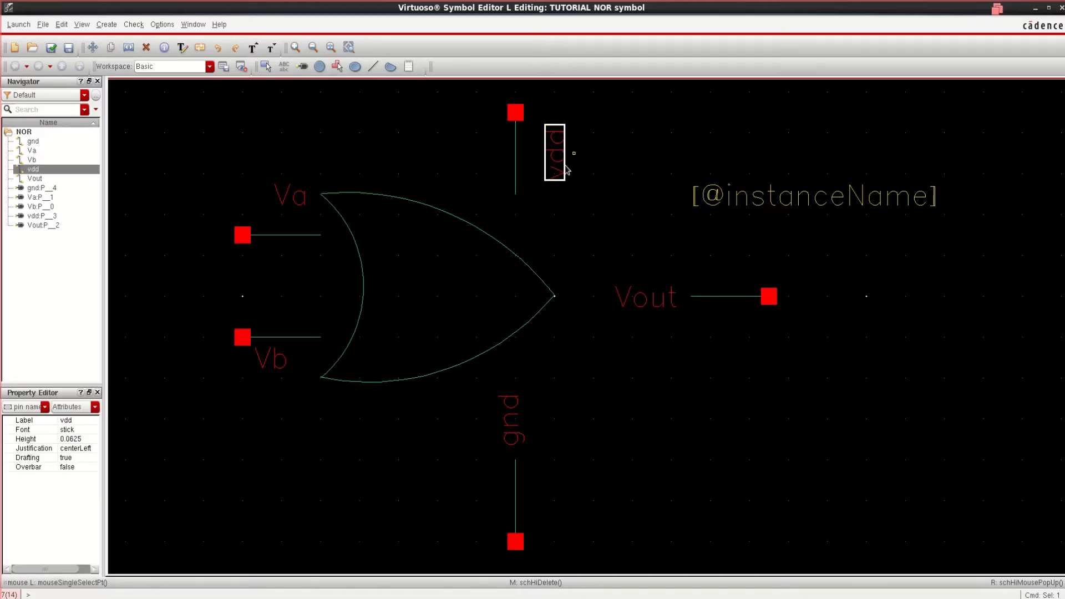
pyautogui.press('r')
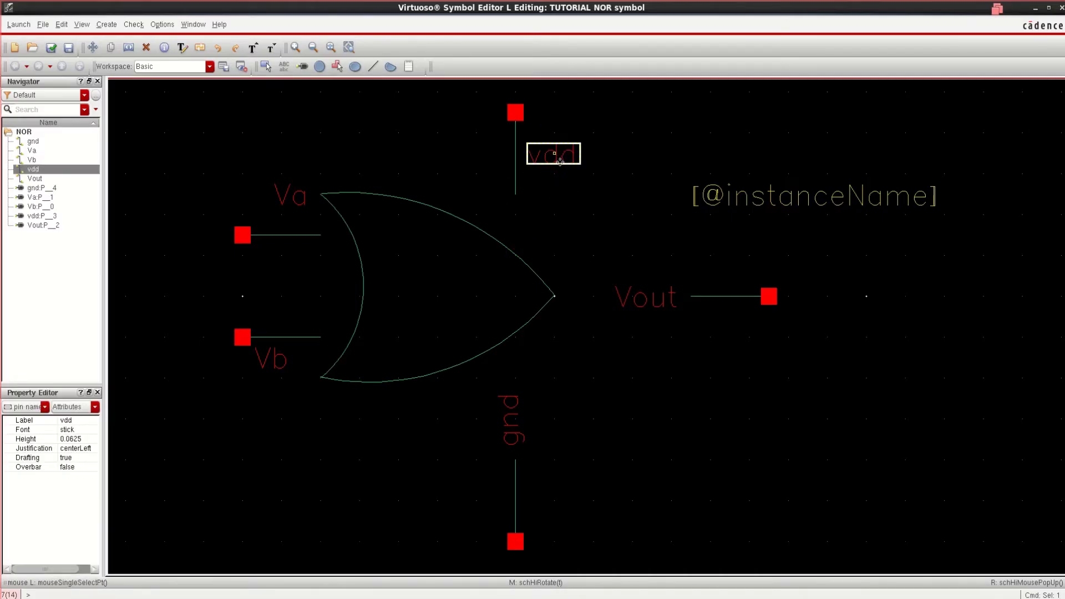
pyautogui.moveTo(476, 91); pyautogui.dragTo(616, 206)
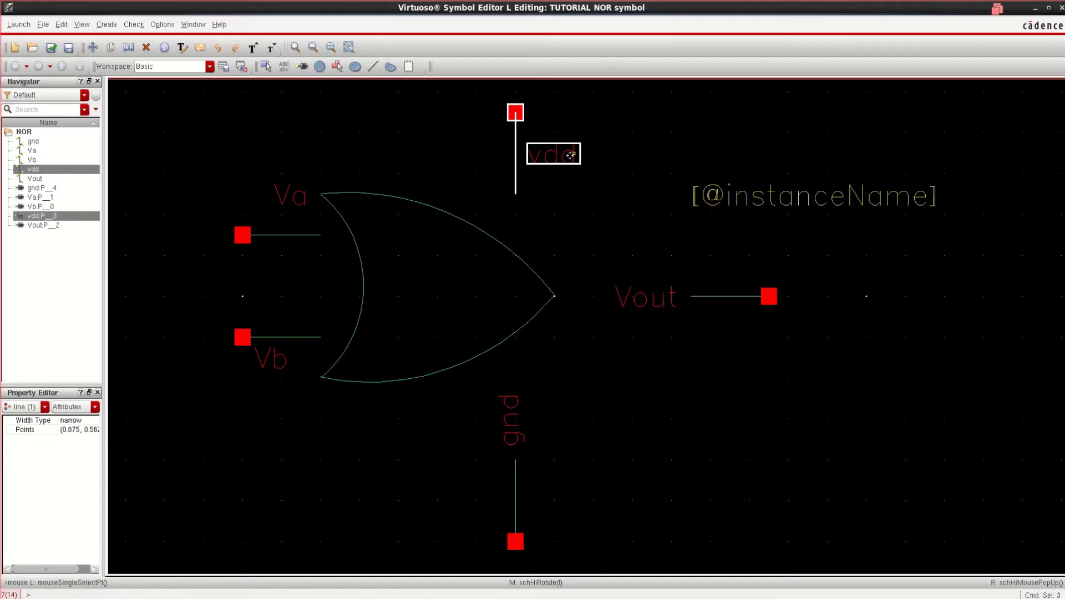
pyautogui.press('m')
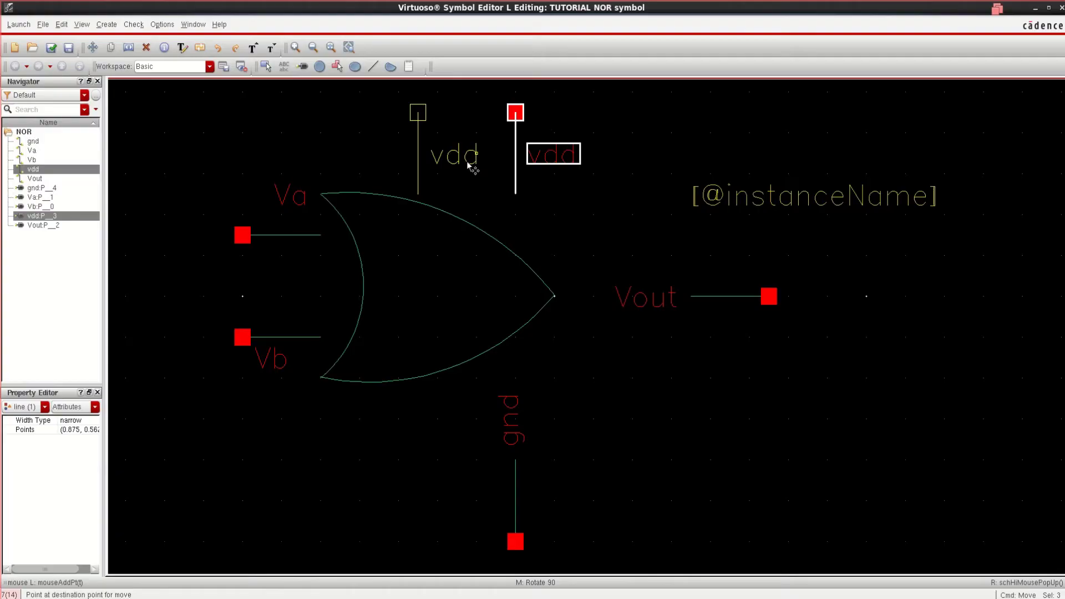
pyautogui.click(456, 164)
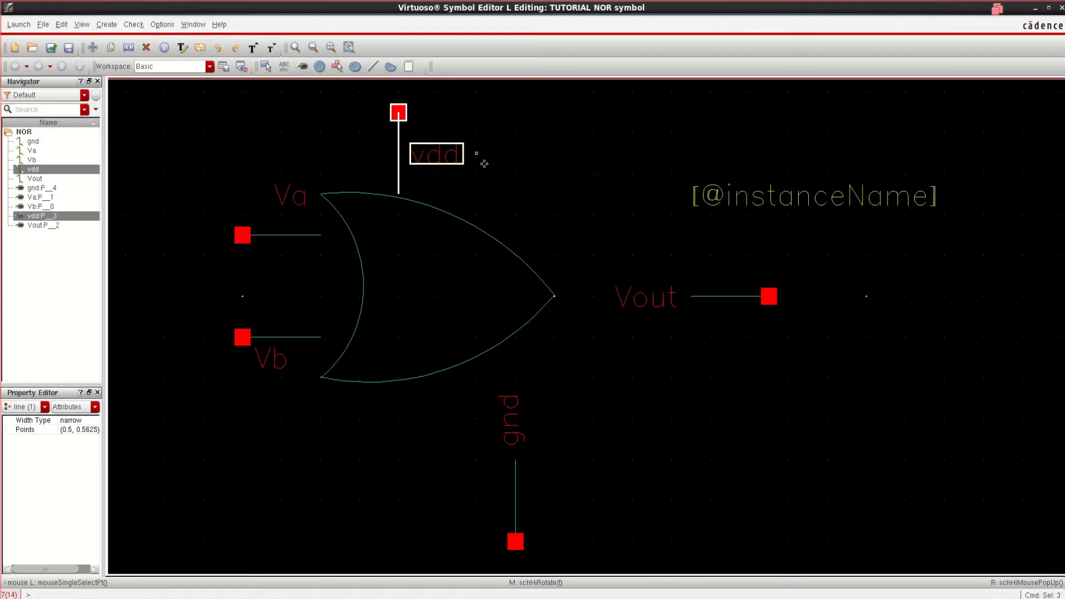
# Rotate the gnd label horizontal and move the gnd pin under the gate's bottom curve
pyautogui.click(511, 418)
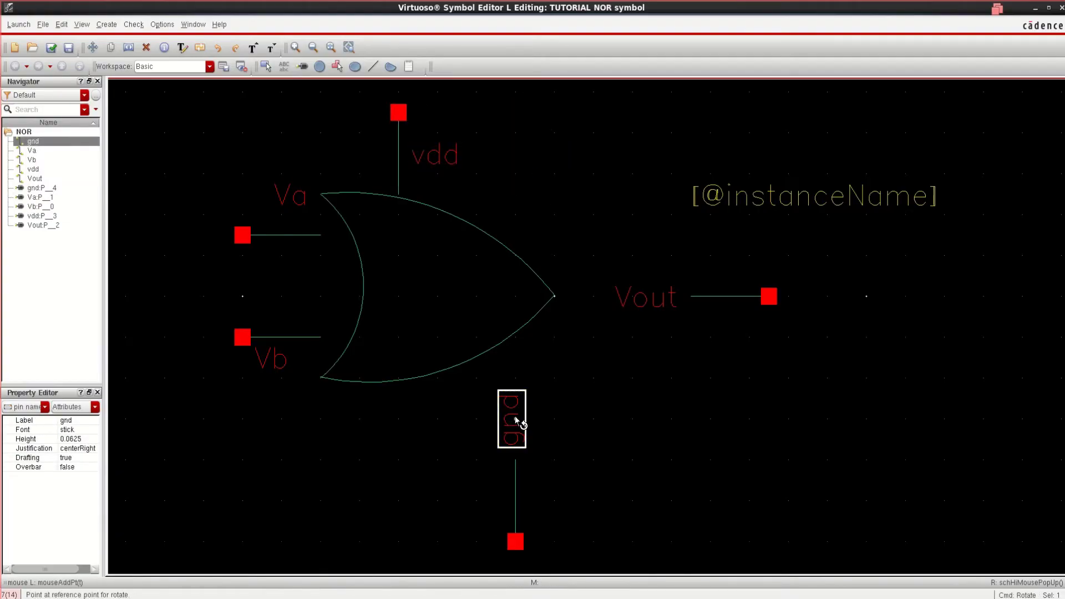
pyautogui.middleClick(518, 423)
pyautogui.press('m')
pyautogui.click(526, 427)
pyautogui.click(565, 509)
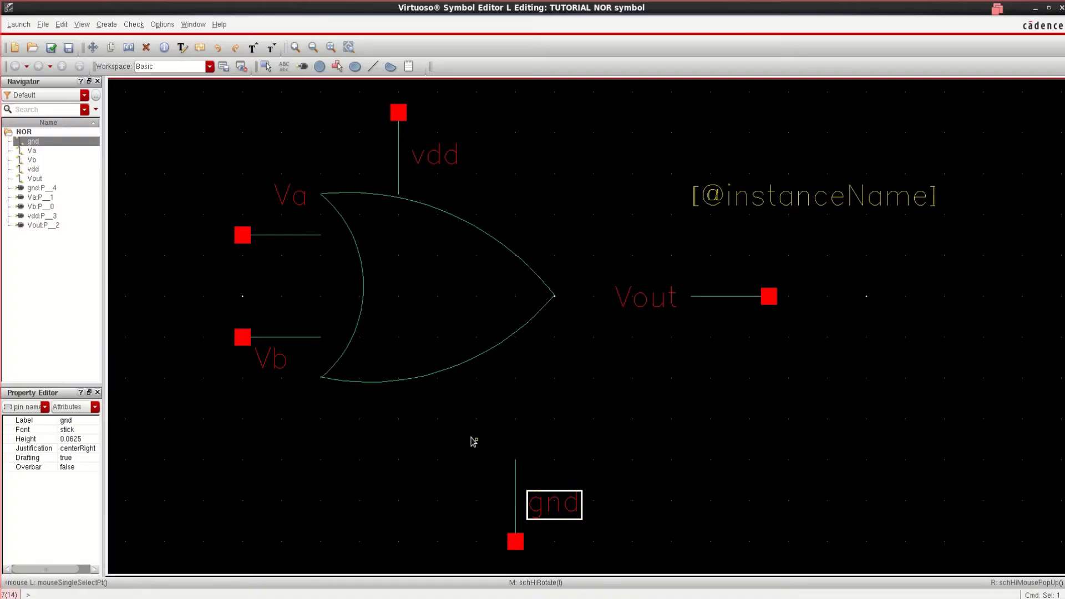
pyautogui.moveTo(456, 437); pyautogui.dragTo(613, 555)
pyautogui.press('m')
pyautogui.click(569, 509)
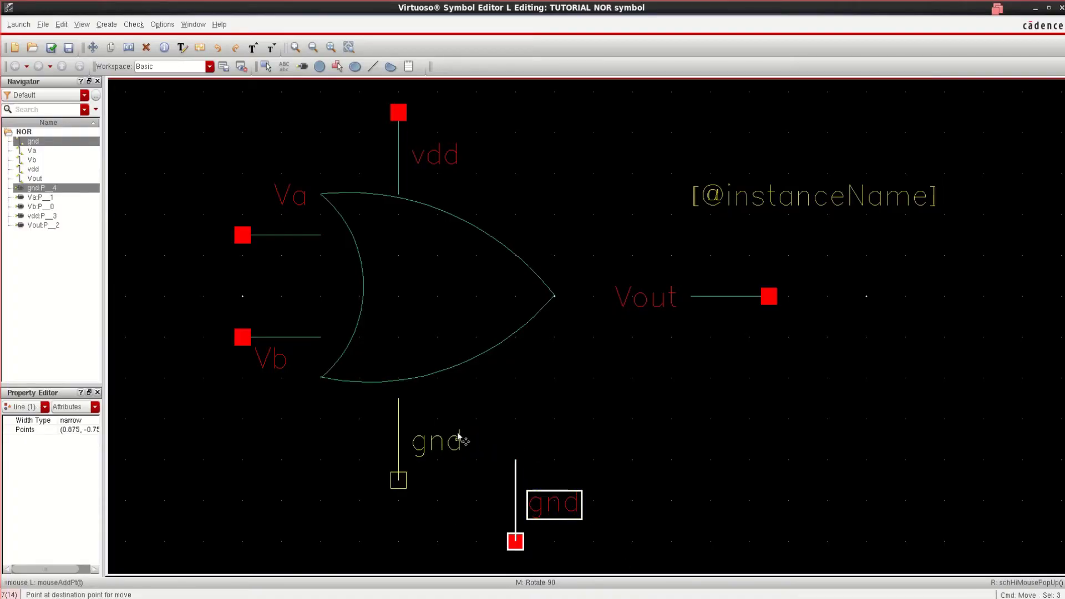
pyautogui.click(471, 426)
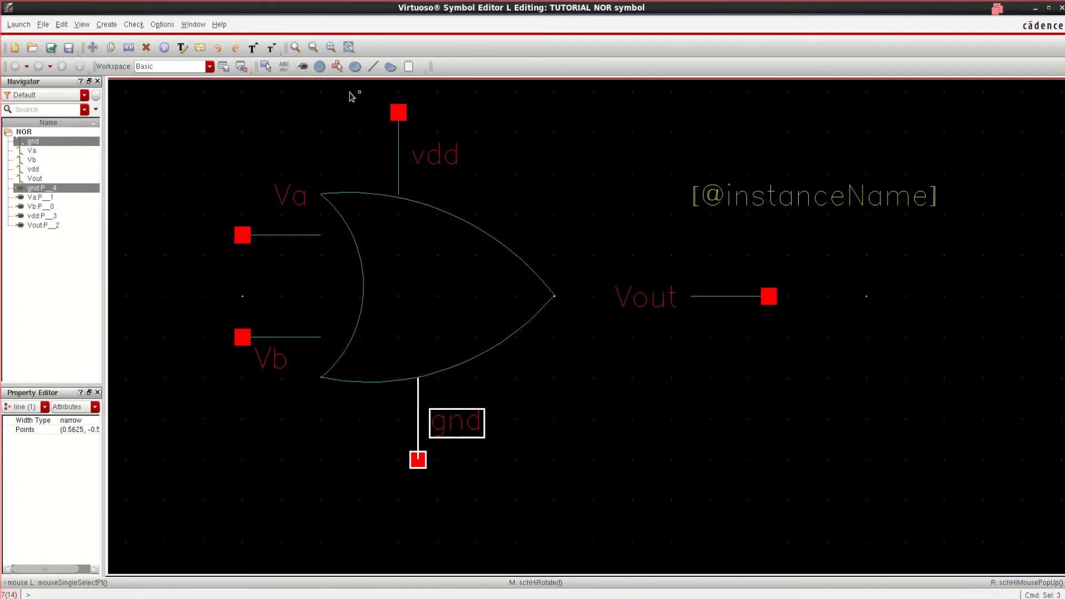
# Start another move of the vdd pin group, then cancel it and clear the selection
pyautogui.moveTo(359, 92); pyautogui.dragTo(456, 196)
pyautogui.press('m')
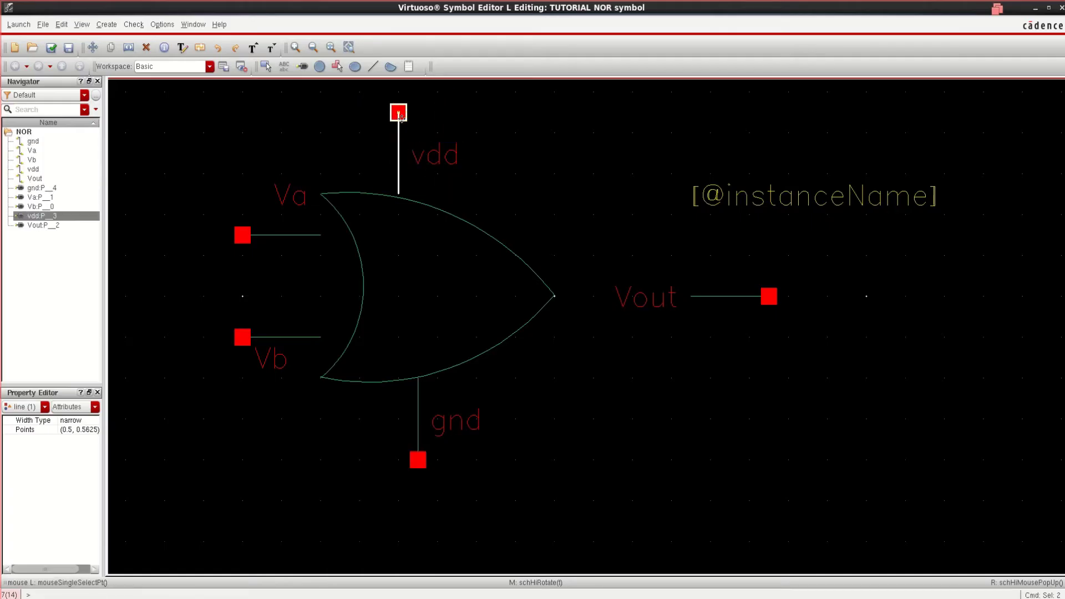
pyautogui.click(388, 107)
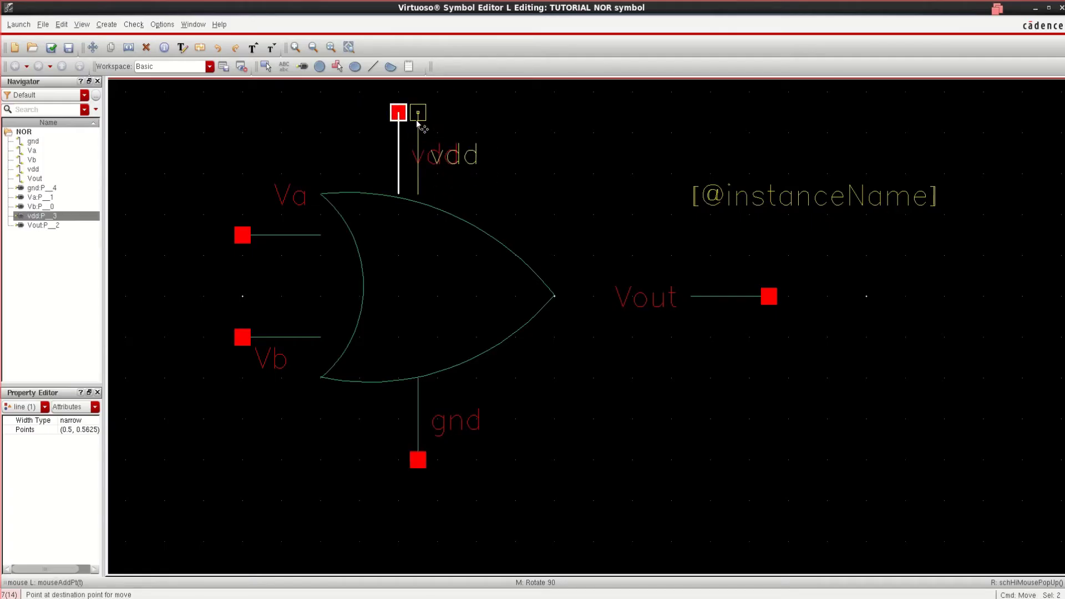
pyautogui.press('Escape')
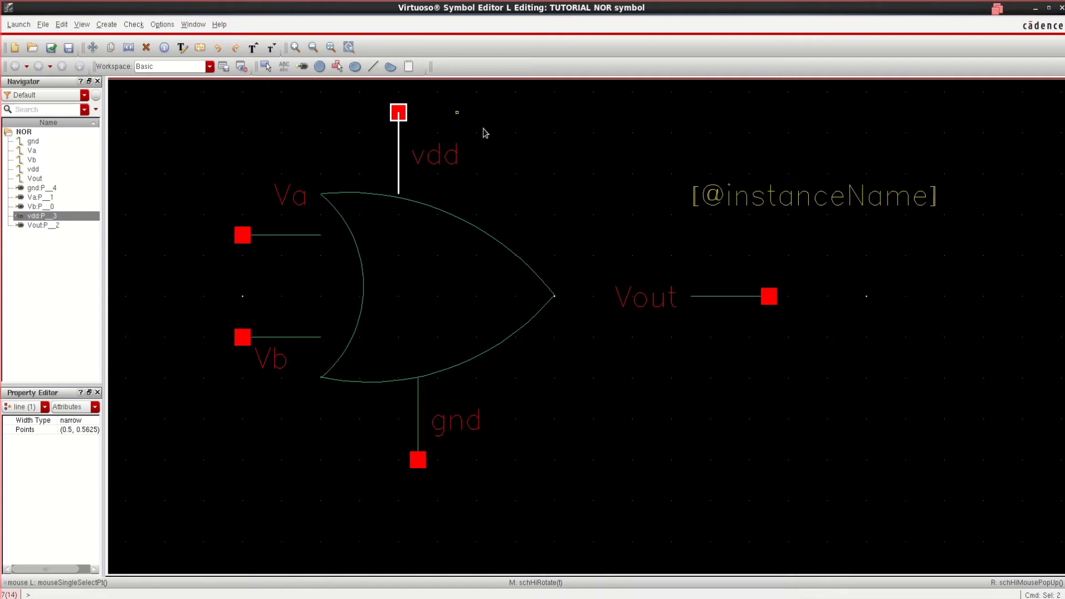
pyautogui.click(577, 159)
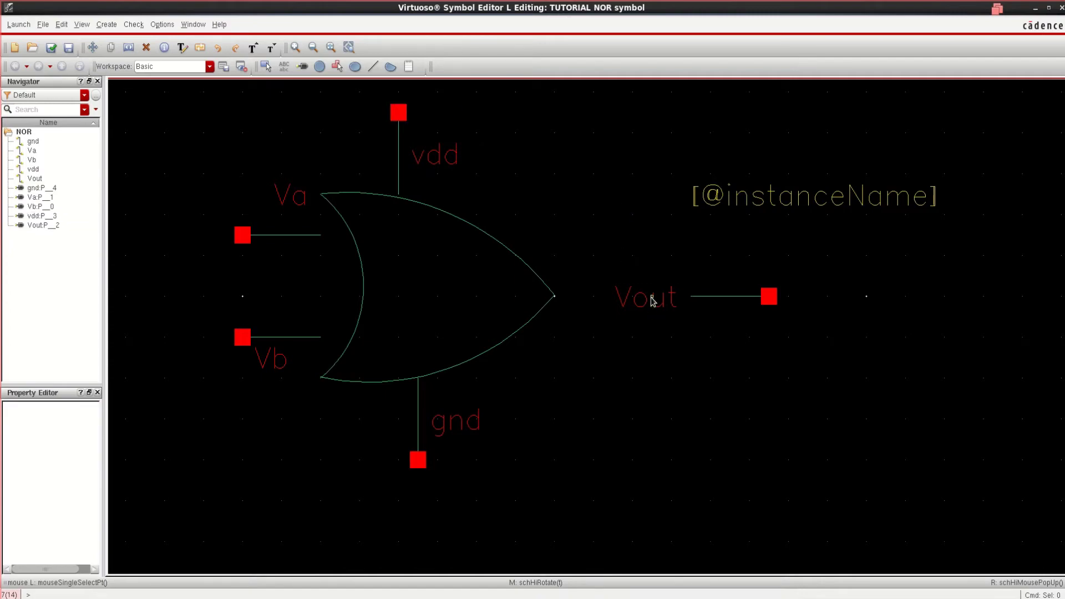
# Draw a small circle near Vout and move it onto the gate's output point
pyautogui.click(317, 69)
pyautogui.click(325, 69)
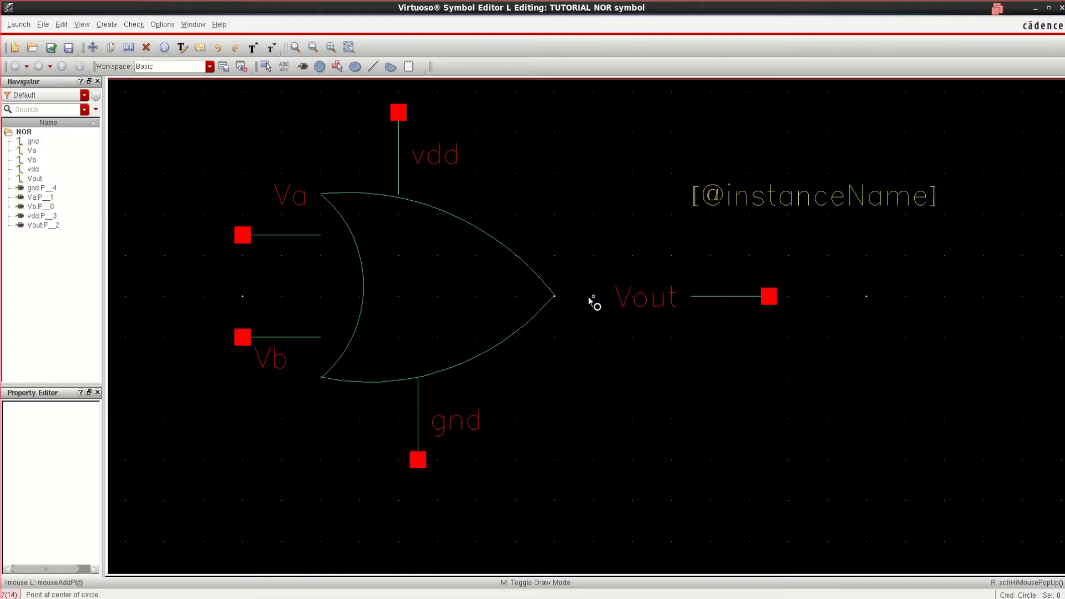
pyautogui.click(591, 297)
pyautogui.click(577, 277)
pyautogui.press('Escape')
pyautogui.click(594, 300)
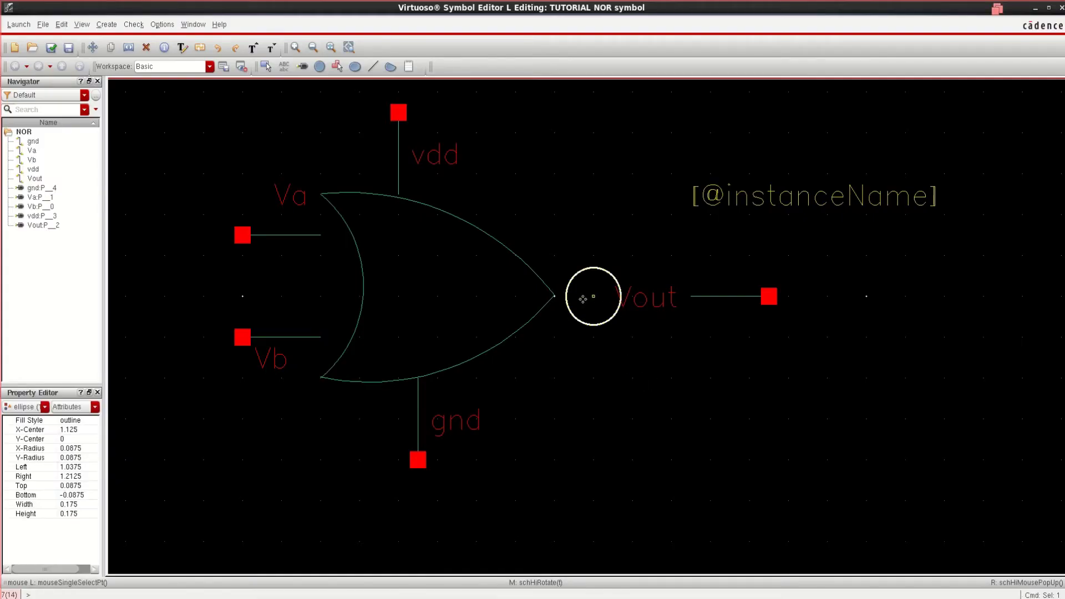
pyautogui.moveTo(583, 299); pyautogui.dragTo(563, 299)
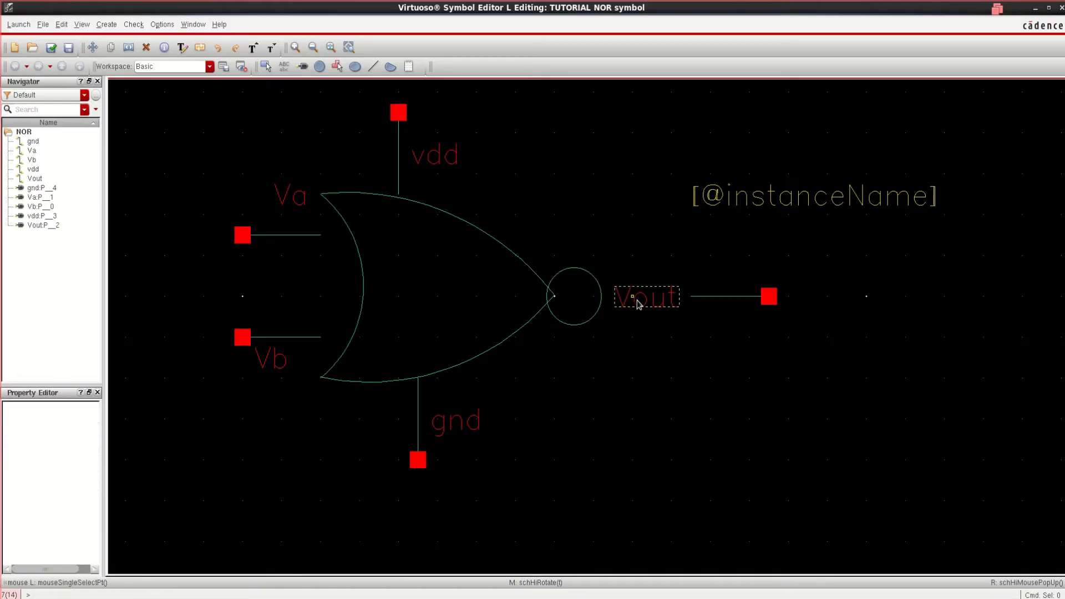
# Shift the Vout pin and label left so the pin line meets the bubble
pyautogui.moveTo(637, 305); pyautogui.dragTo(714, 284)
pyautogui.moveTo(650, 235); pyautogui.dragTo(797, 337)
pyautogui.press('m')
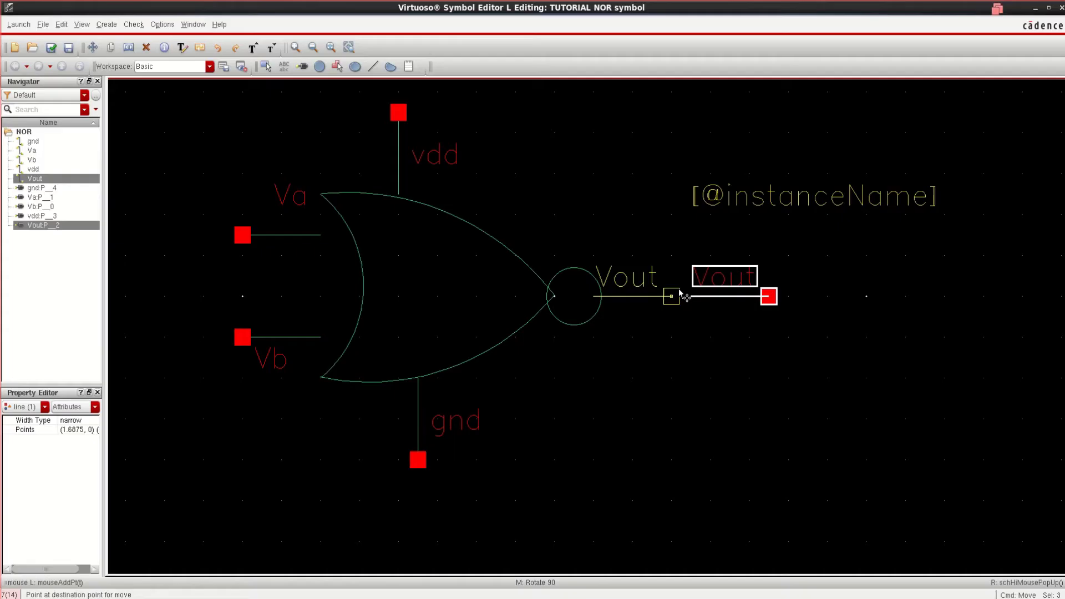
pyautogui.click(678, 293)
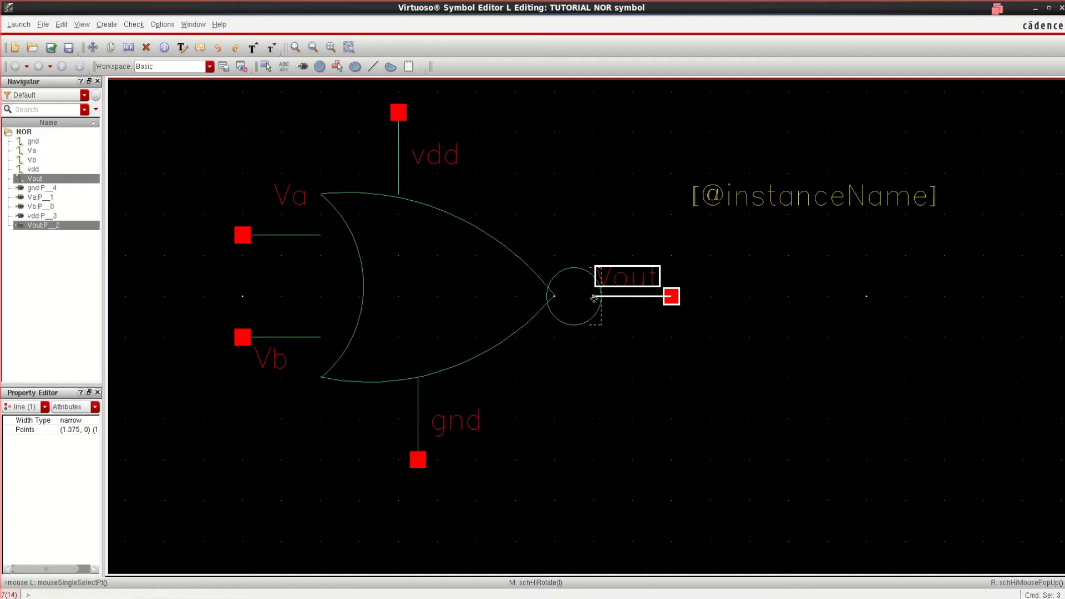
pyautogui.click(673, 366)
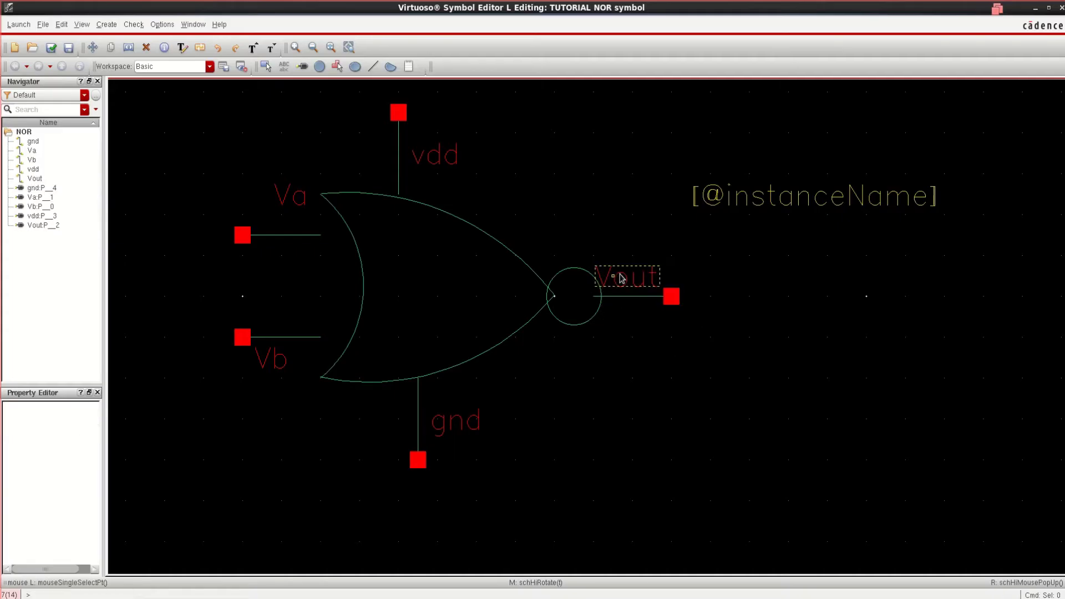
pyautogui.click(813, 205)
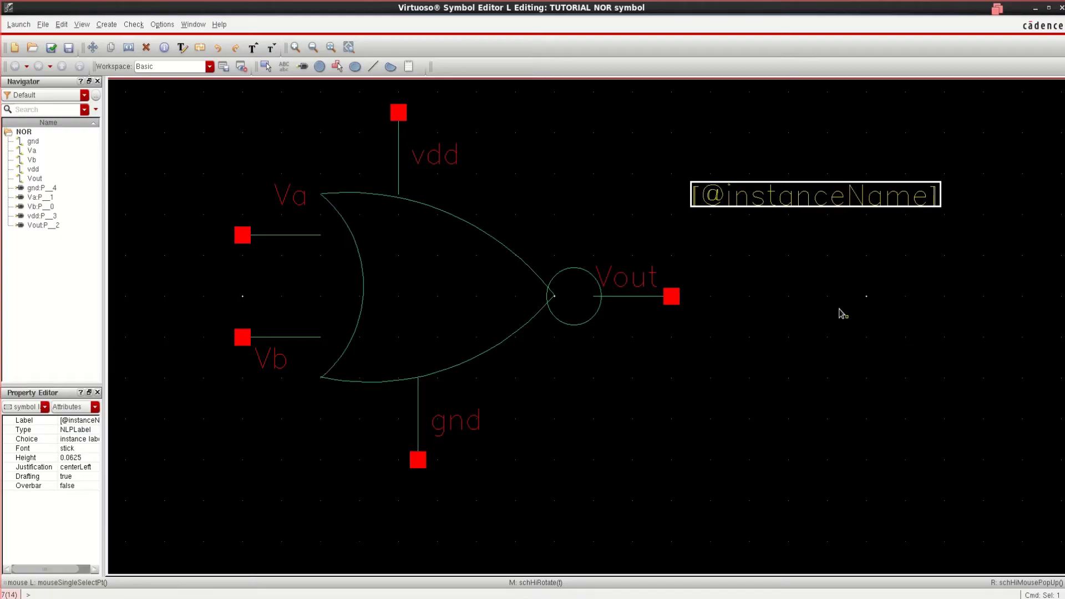
pyautogui.press('q')
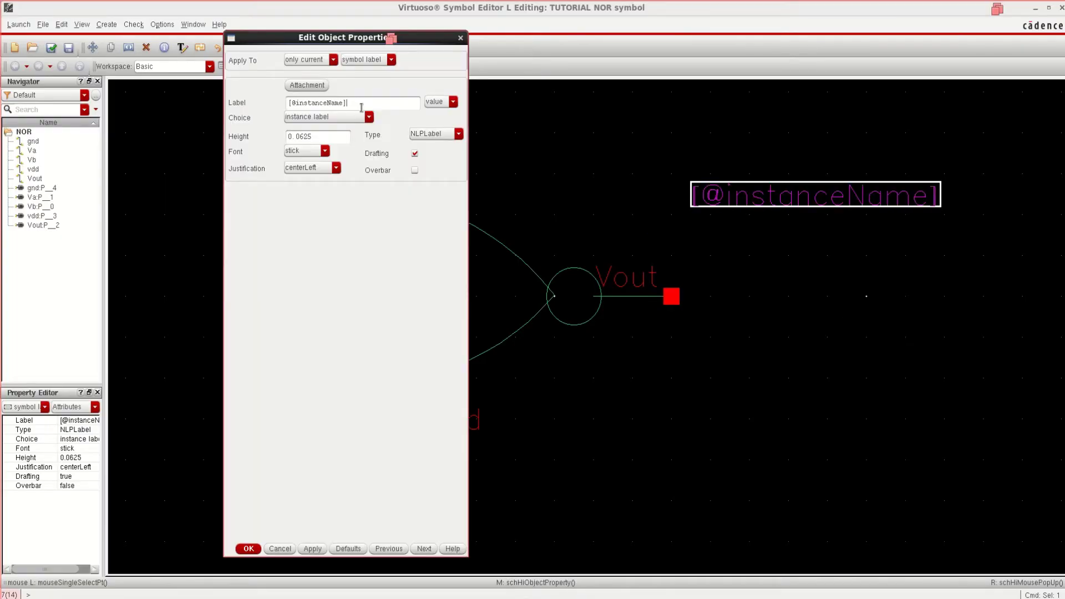
pyautogui.moveTo(361, 107); pyautogui.dragTo(291, 103)
pyautogui.write('NOR')
pyautogui.click(247, 549)
pyautogui.press('m')
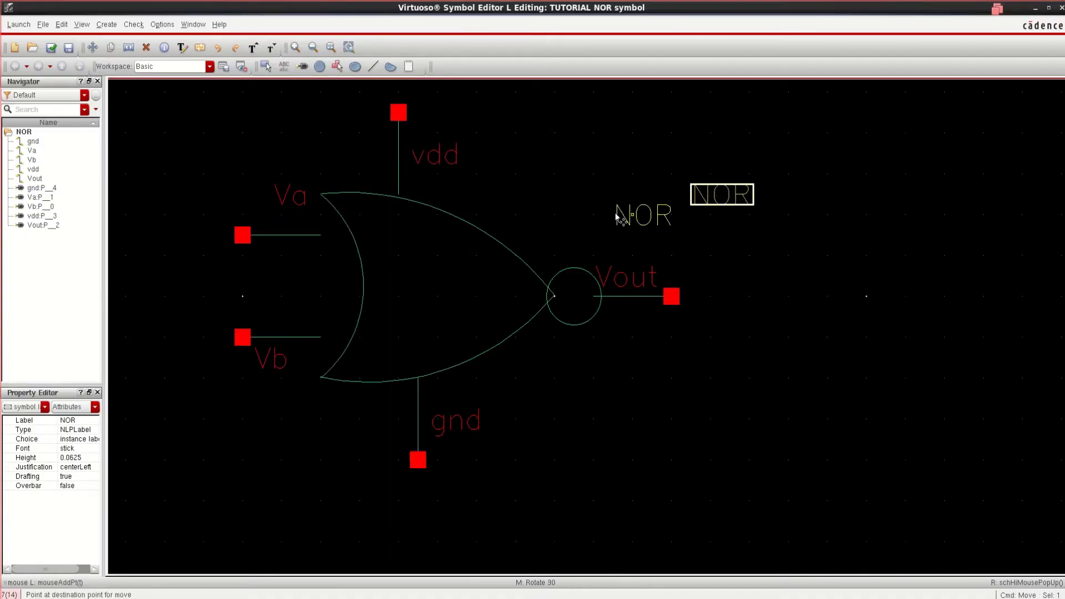
pyautogui.click(413, 286)
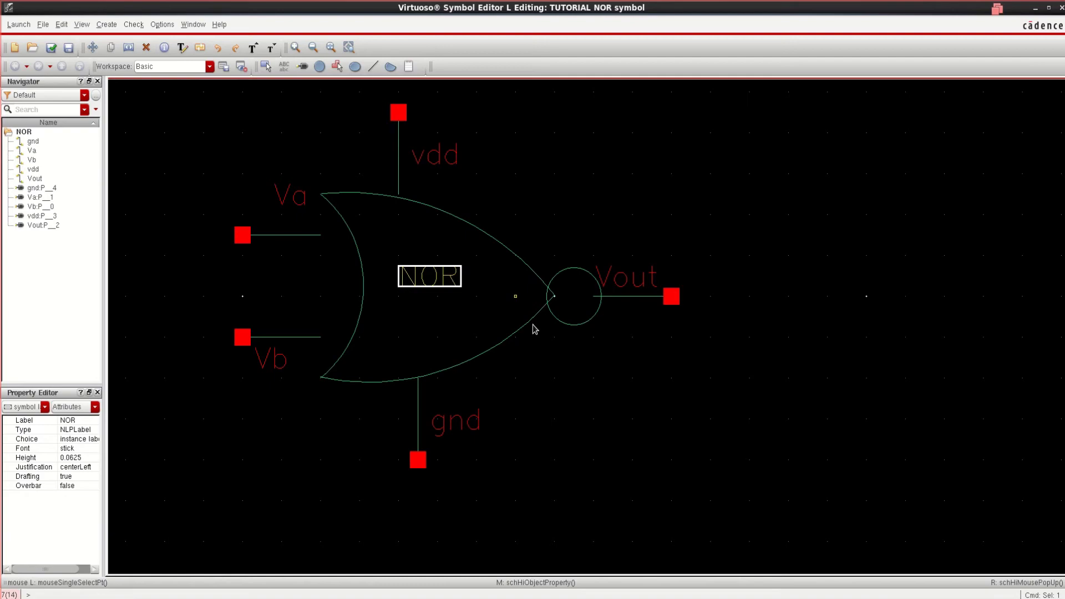
pyautogui.click(372, 291)
# Move the Va label beside the top input and fit the symbol in view
pyautogui.click(283, 197)
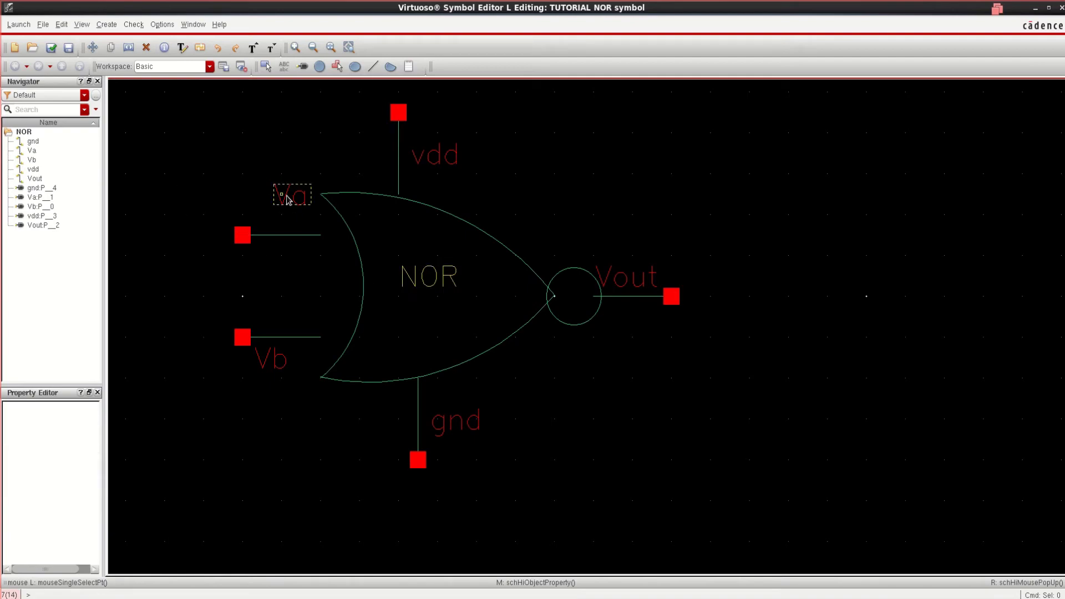
pyautogui.press('m')
pyautogui.click(271, 204)
pyautogui.press('f')
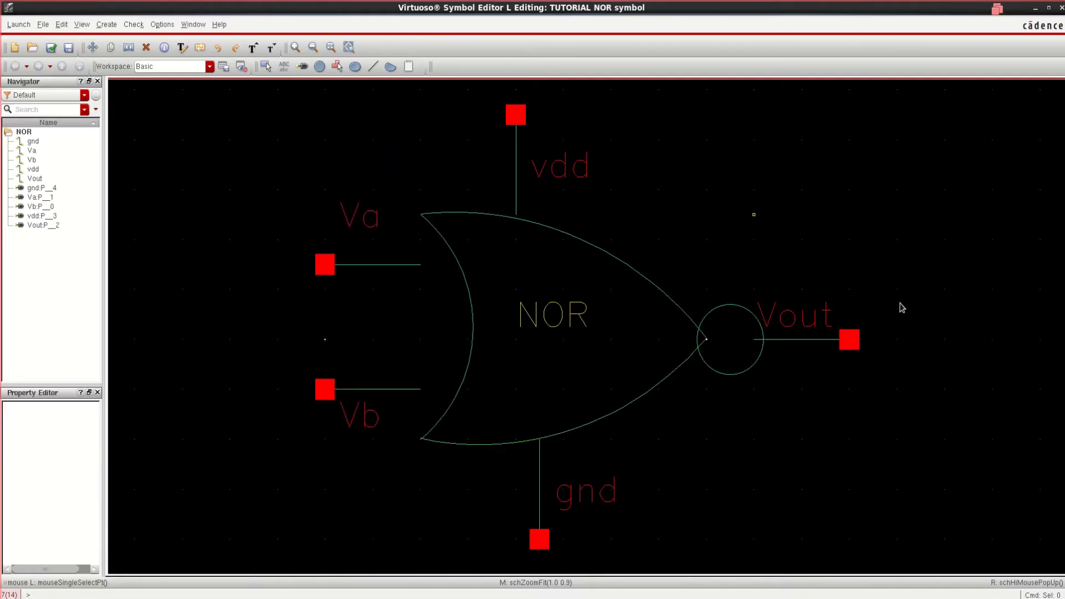
# Save the NOR symbol and create a new NOR_sim schematic cell view
pyautogui.click(68, 48)
pyautogui.click(41, 25)
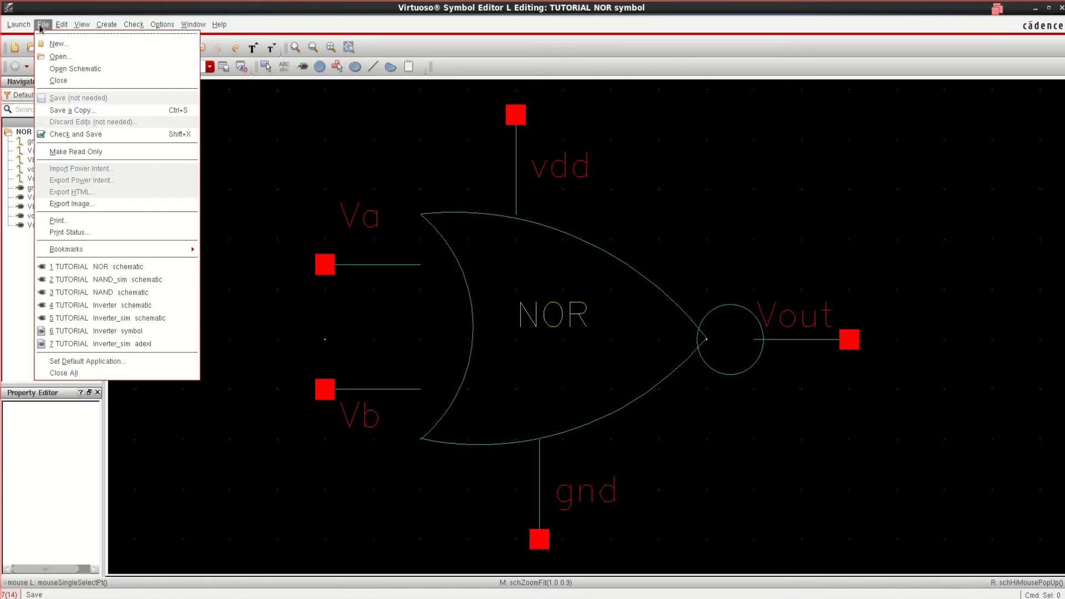
pyautogui.click(91, 47)
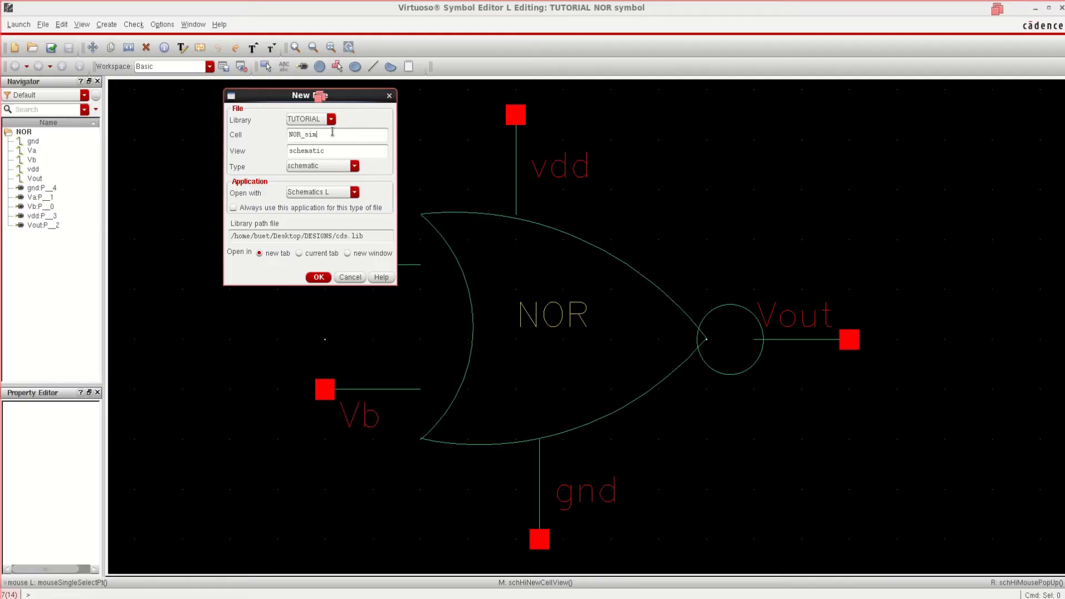
pyautogui.moveTo(315, 135); pyautogui.dragTo(307, 134)
pyautogui.click(318, 277)
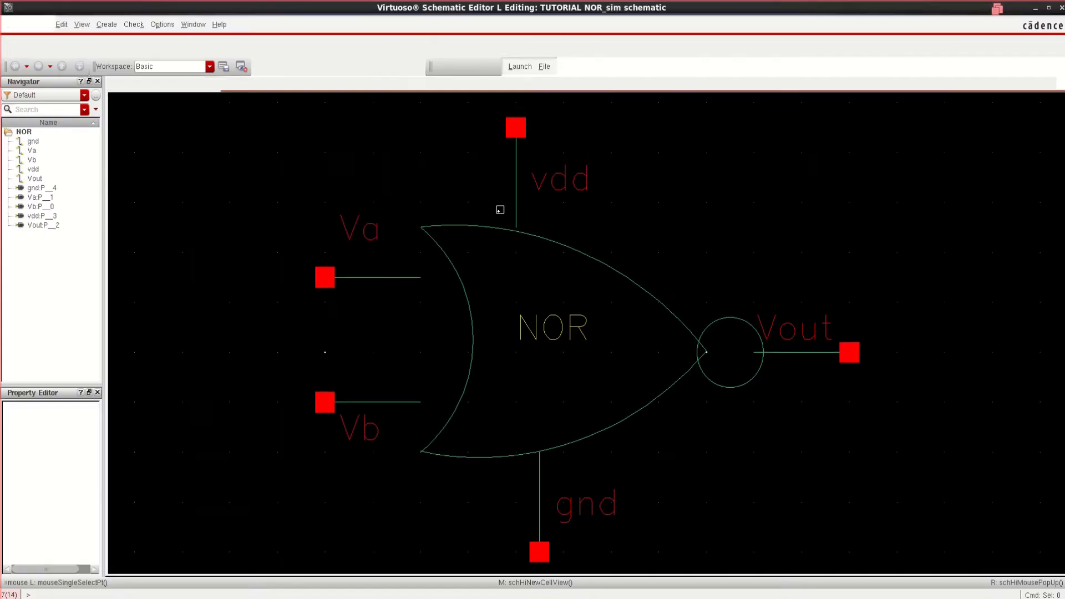
# Place one instance of the TUTORIAL NOR symbol on the schematic
pyautogui.click(396, 46)
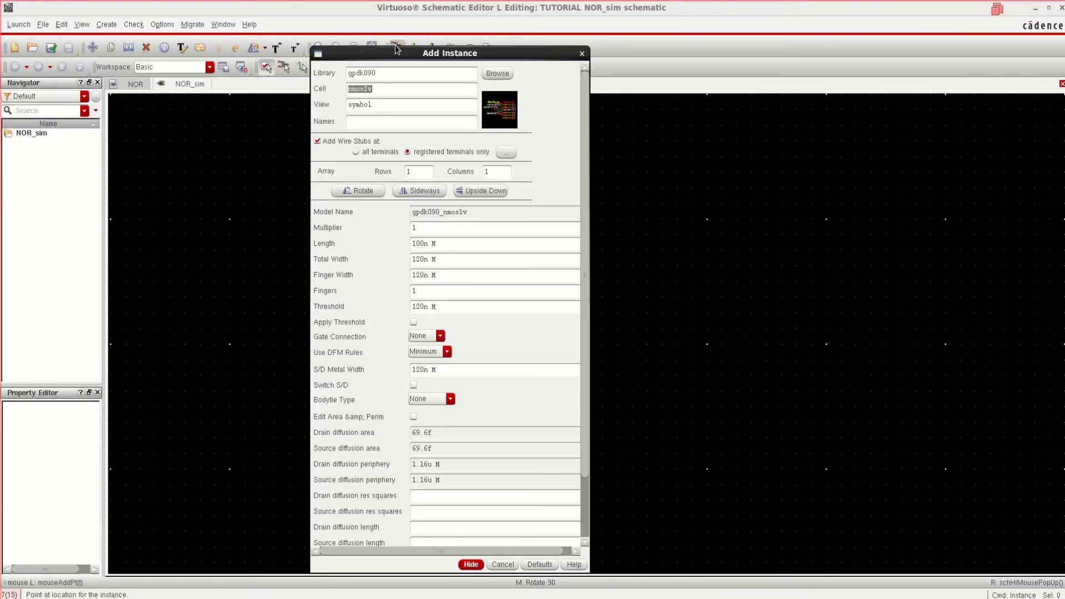
pyautogui.click(497, 74)
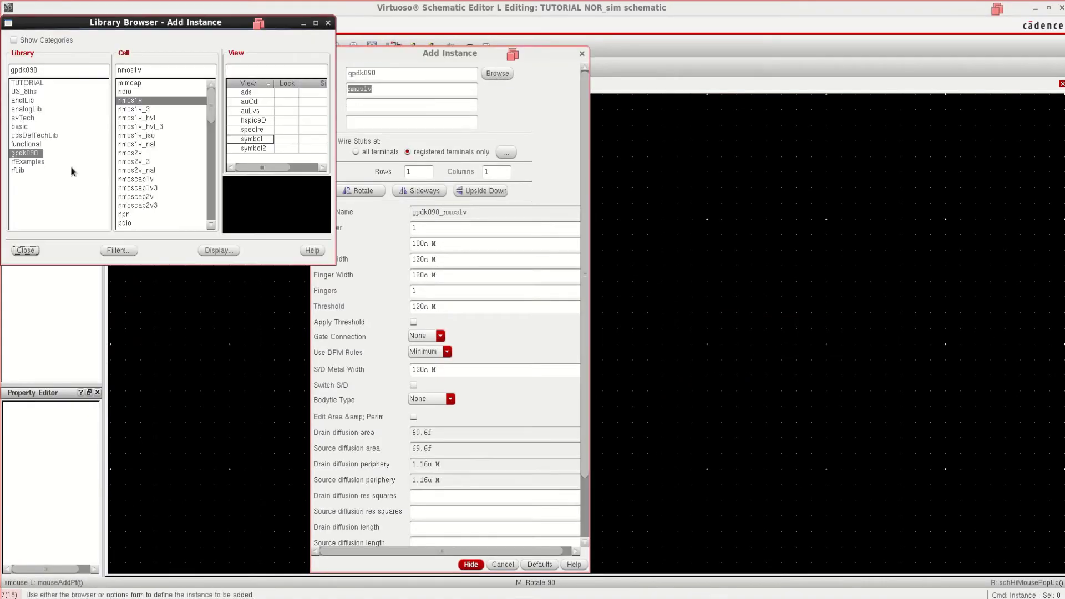
pyautogui.click(35, 84)
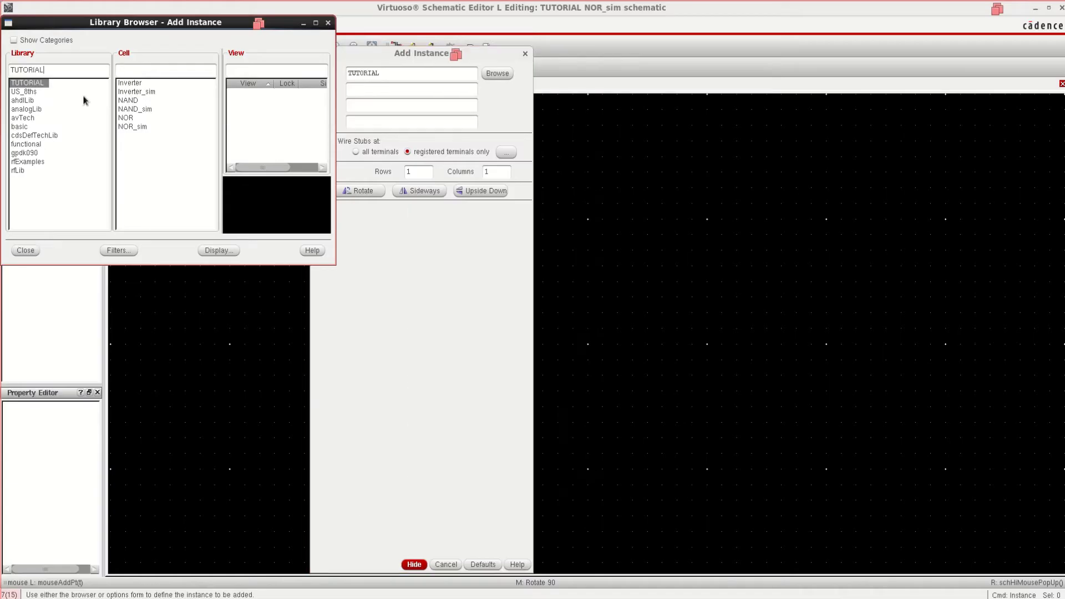
pyautogui.click(126, 117)
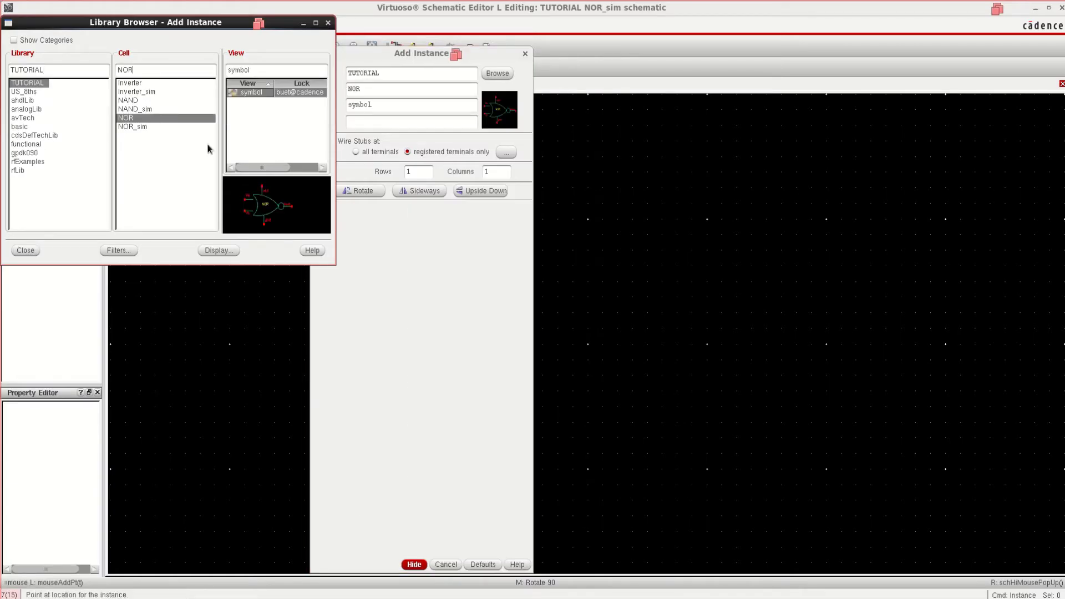
pyautogui.click(27, 250)
pyautogui.click(414, 564)
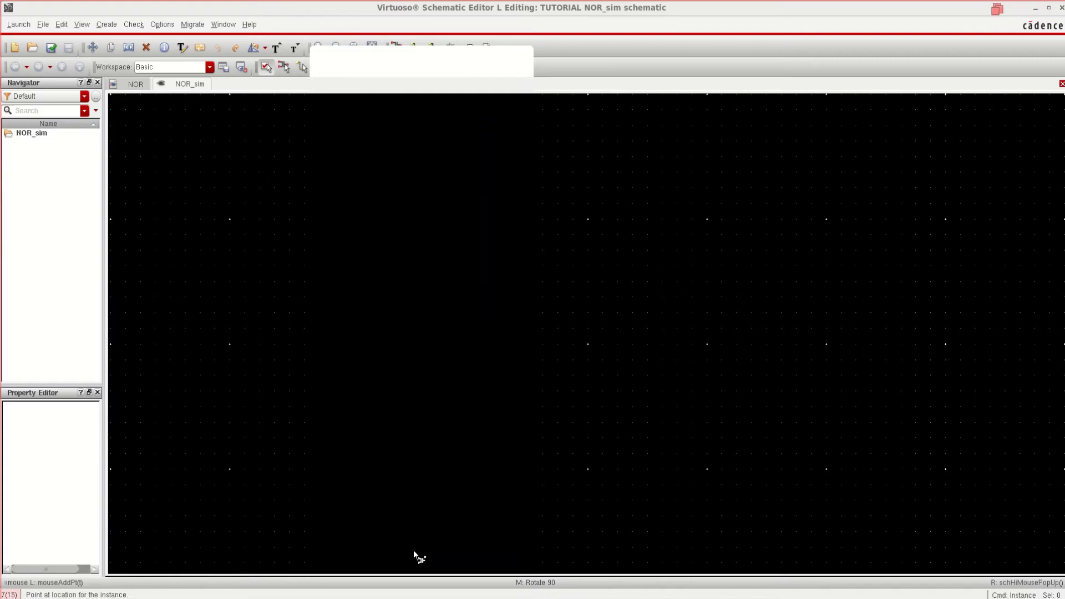
pyautogui.click(453, 296)
pyautogui.press('Escape')
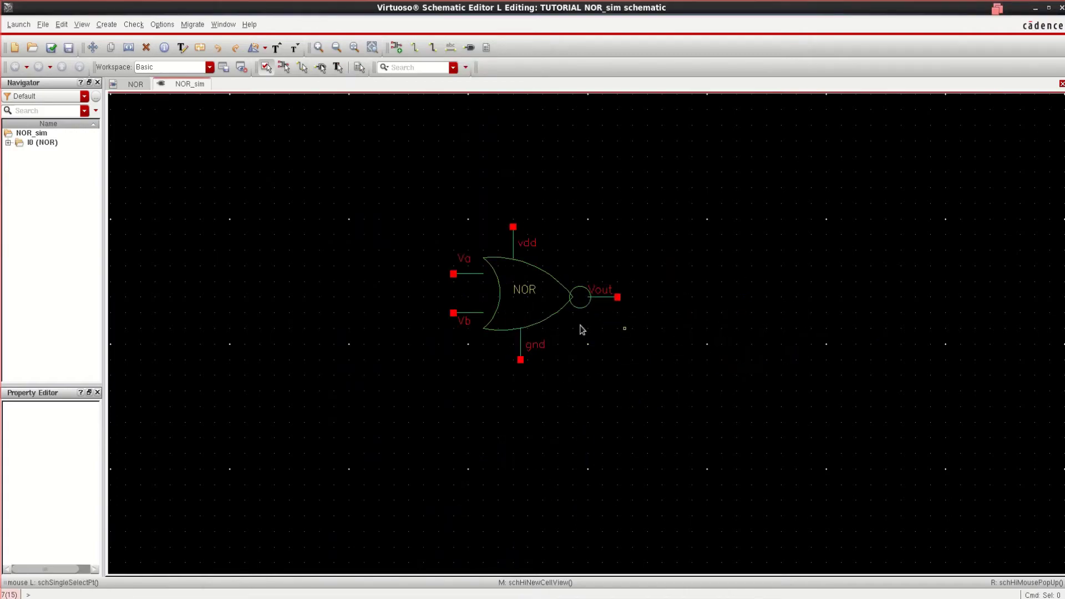
# Place analogLib vpulse sources V0 and V1 (0 to 1 V, 50 ps rise) left of the gate
pyautogui.click(397, 47)
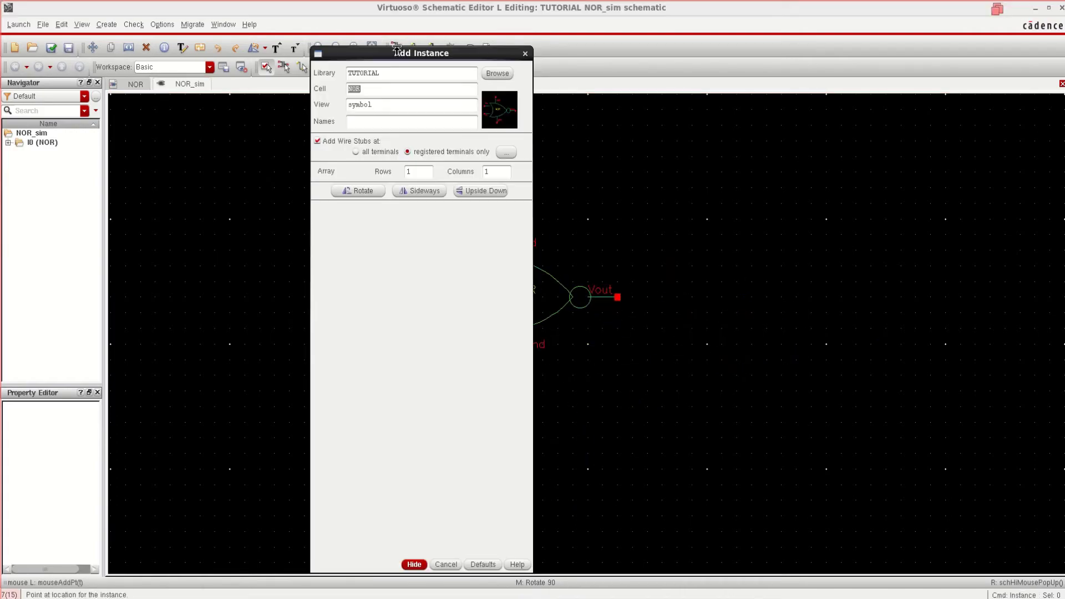
pyautogui.click(497, 74)
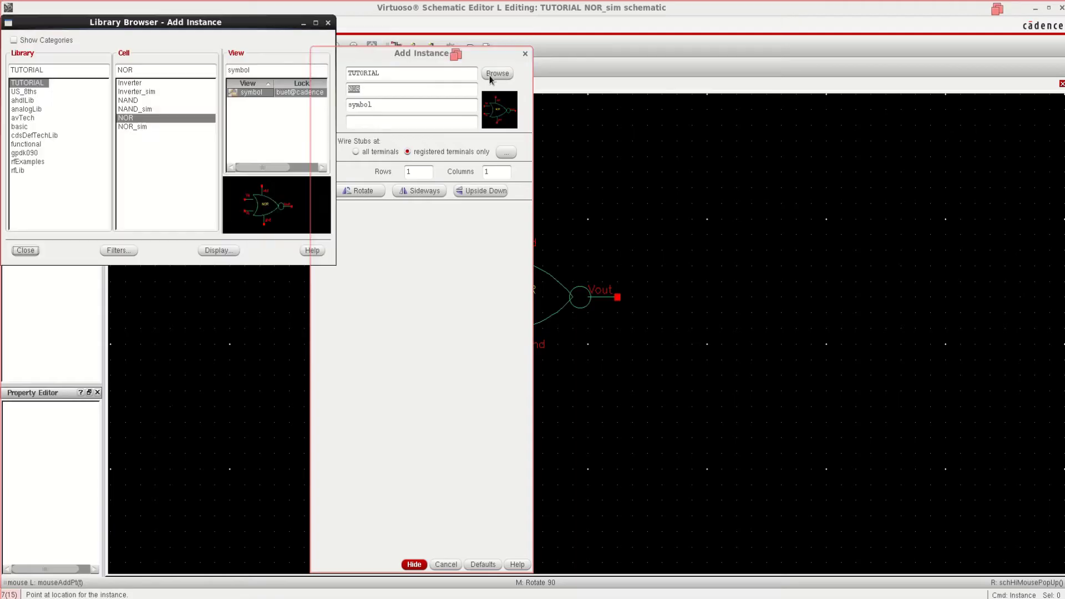
pyautogui.click(34, 109)
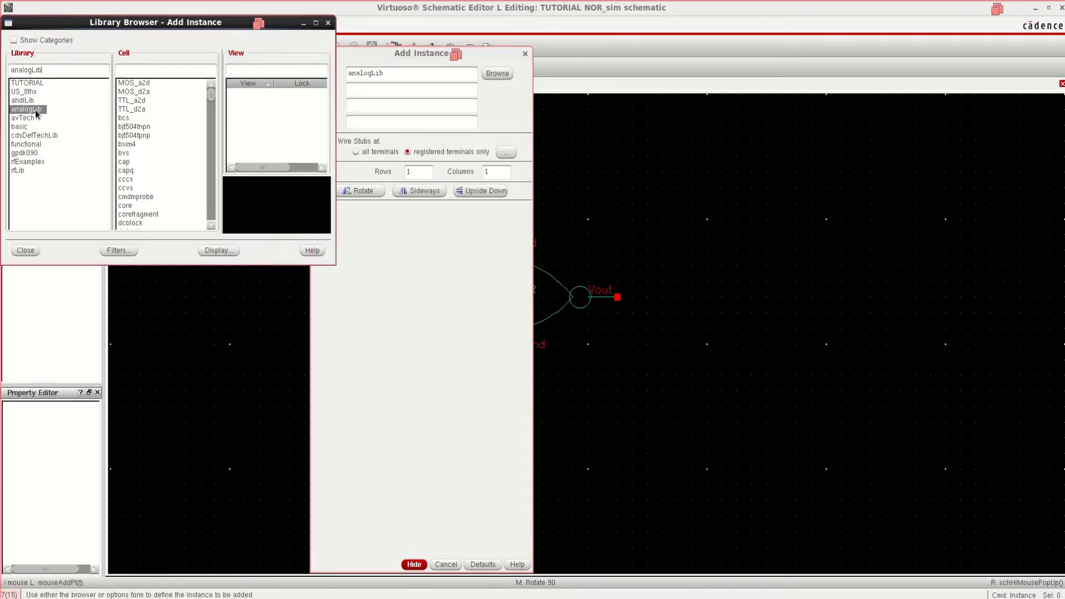
pyautogui.click(161, 70)
pyautogui.write('vp')
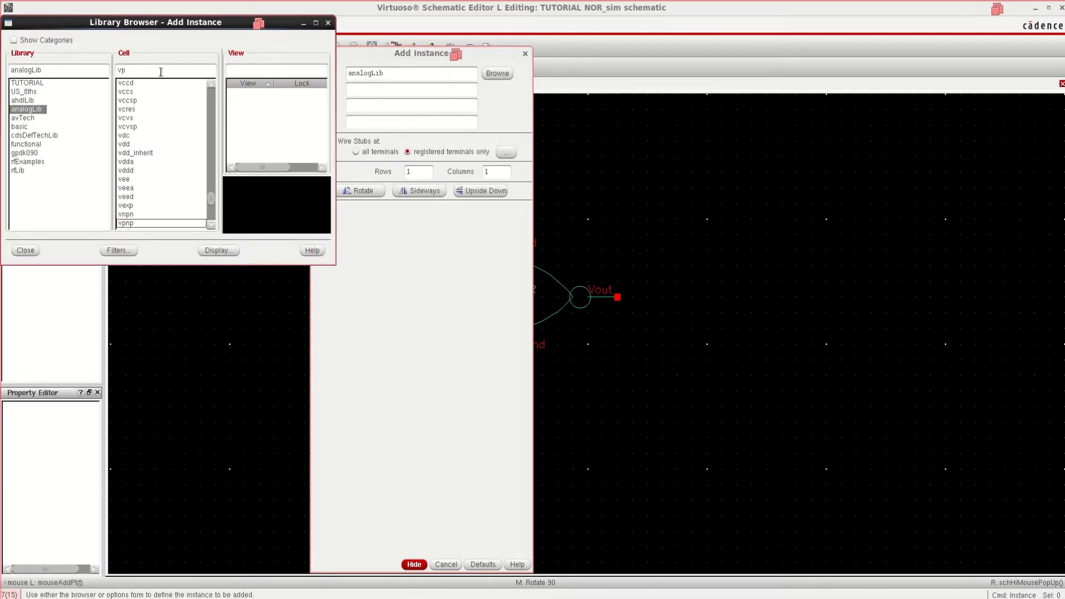
pyautogui.write('ulse')
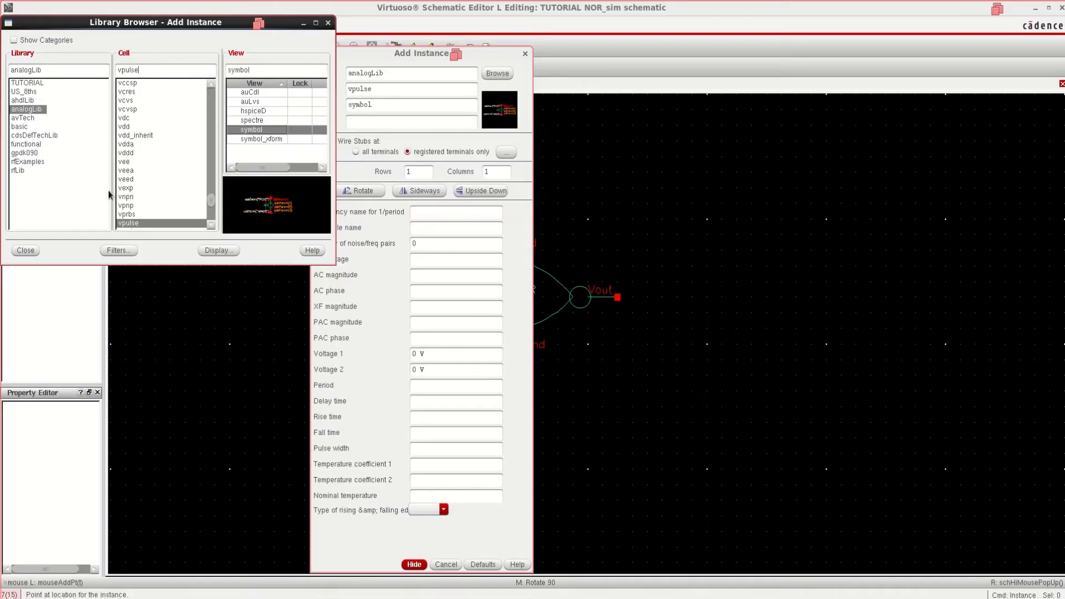
pyautogui.click(25, 250)
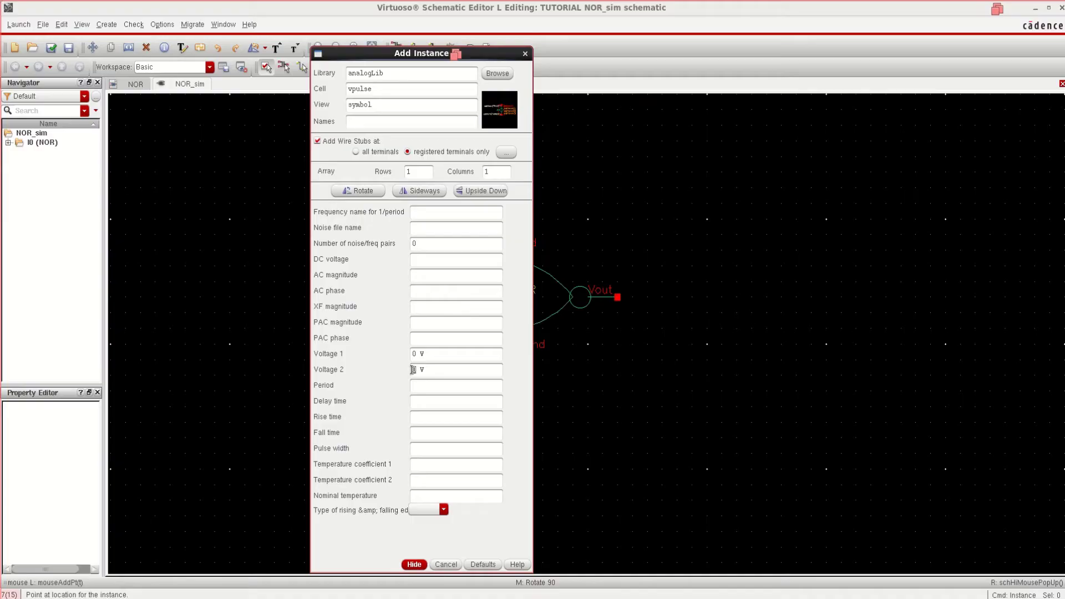
pyautogui.click(436, 384)
pyautogui.click(436, 451)
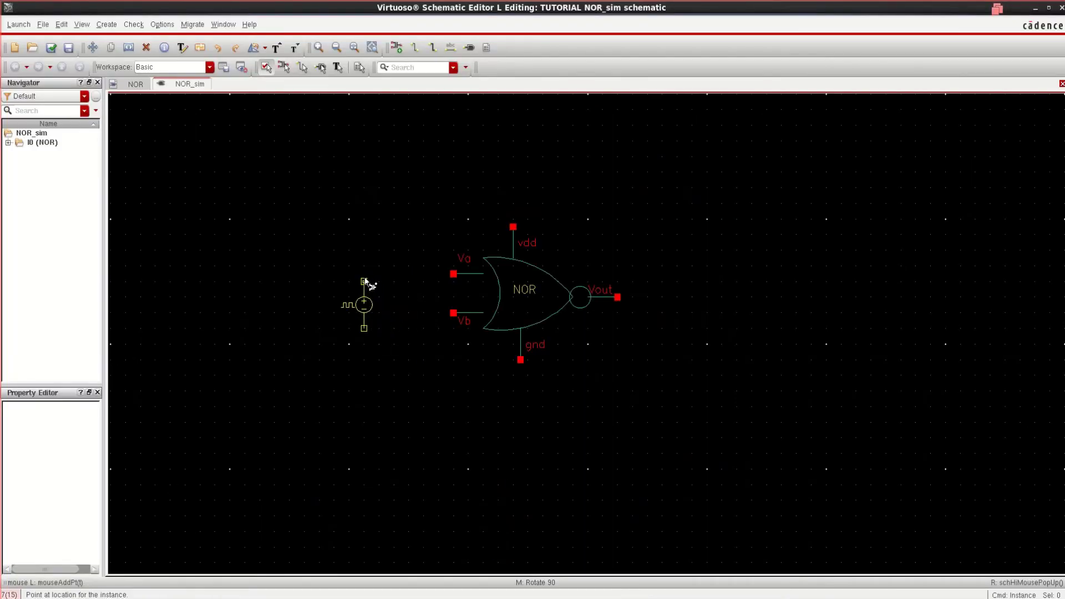
pyautogui.click(364, 281)
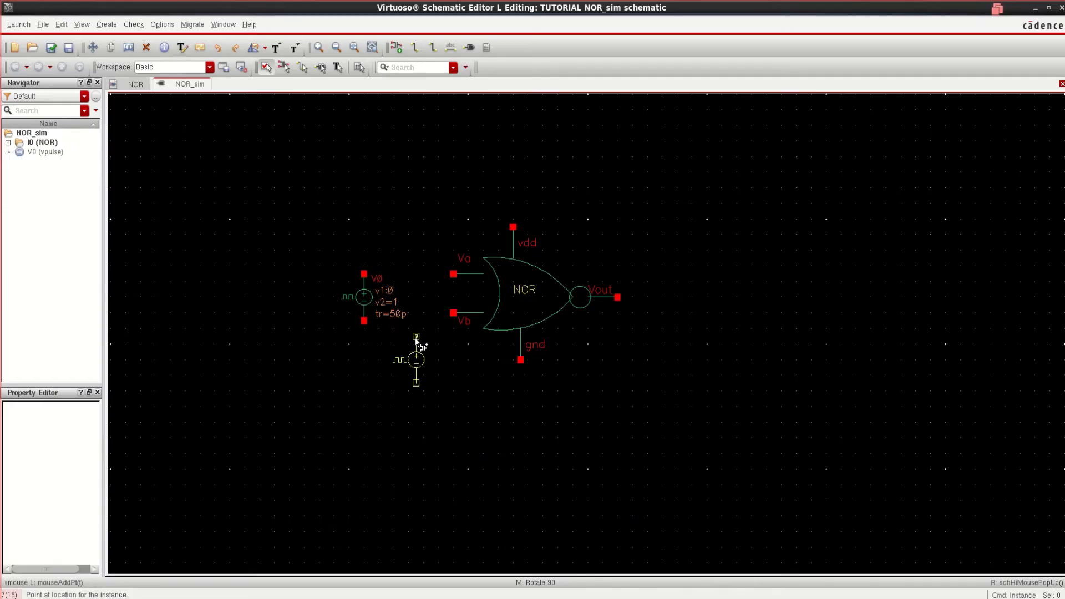
pyautogui.click(415, 339)
pyautogui.press('Escape')
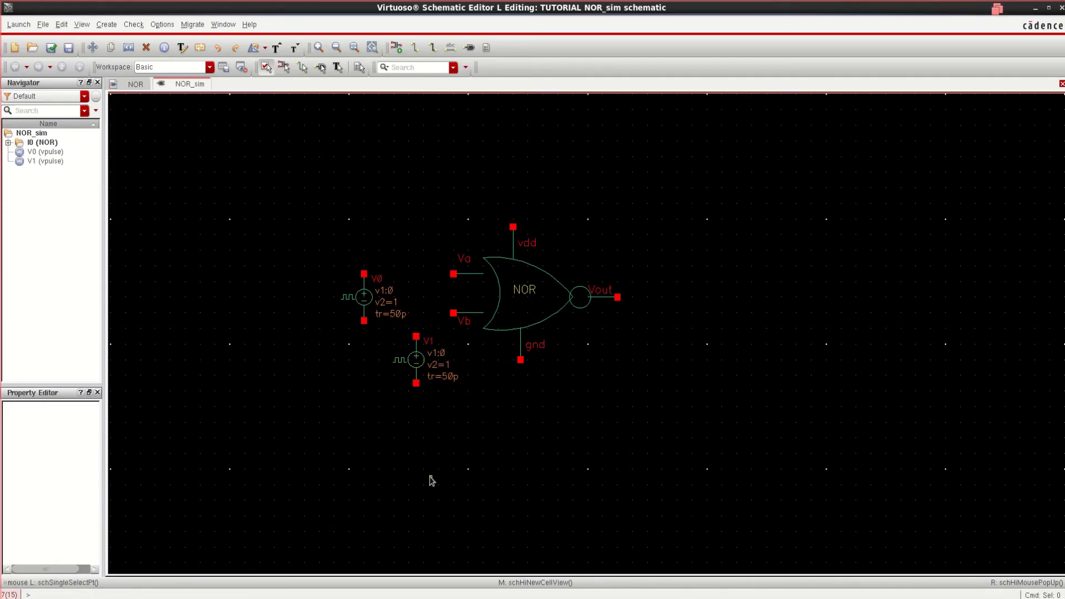
# Move V0 further left and set V1's pulse period to 40n
pyautogui.moveTo(349, 303); pyautogui.dragTo(311, 302)
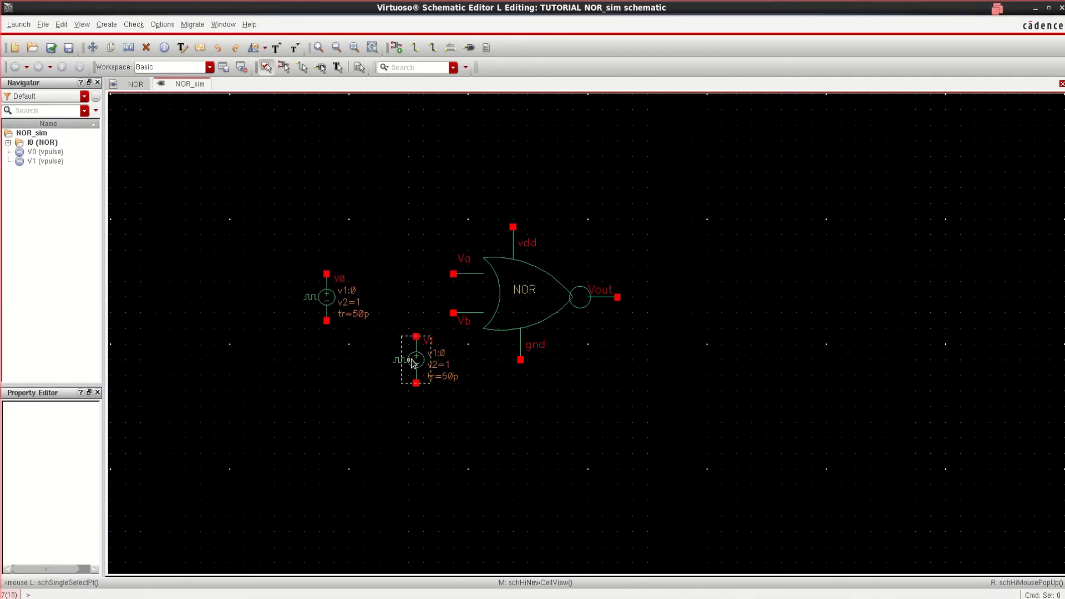
pyautogui.click(429, 369)
pyautogui.press('q')
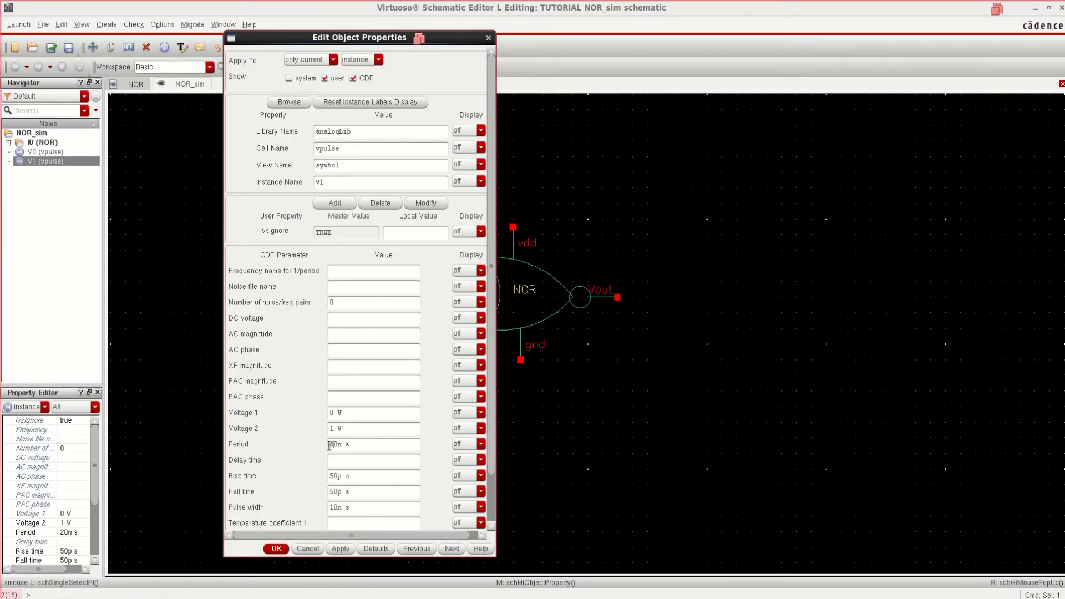
pyautogui.moveTo(335, 503); pyautogui.dragTo(330, 505)
pyautogui.click(278, 549)
pyautogui.click(498, 439)
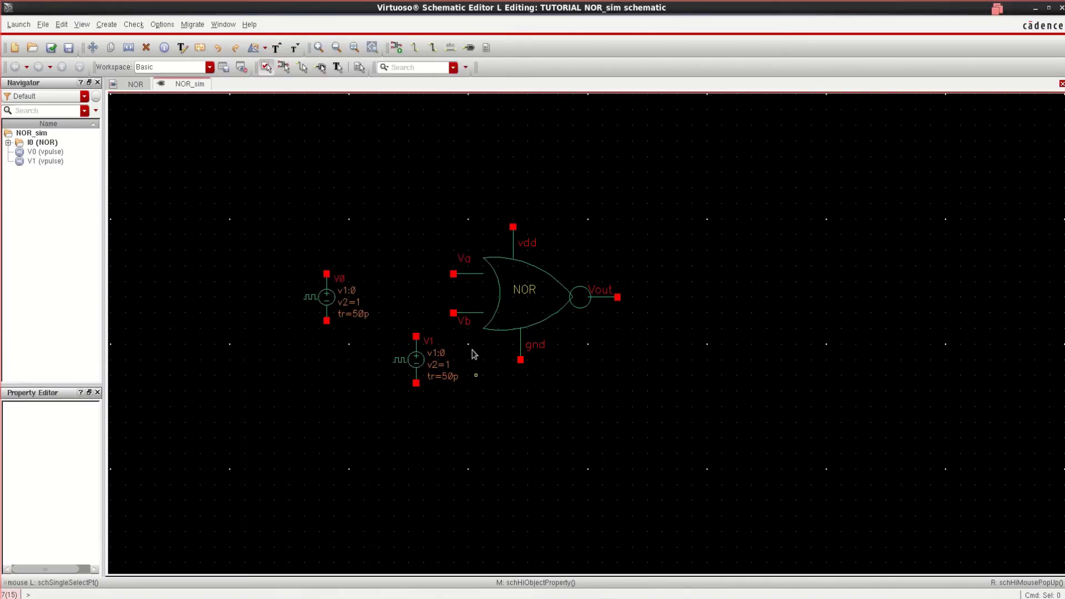
# Place a vdc source V2 above the gate with a DC voltage of 1 V
pyautogui.click(396, 48)
pyautogui.moveTo(382, 93); pyautogui.dragTo(336, 85)
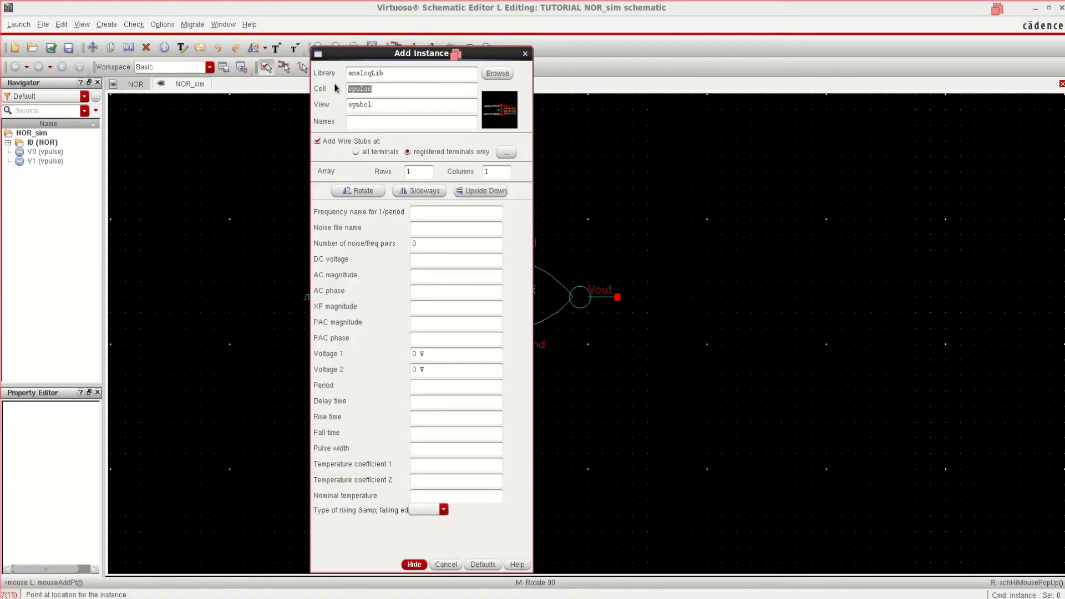
pyautogui.write('vdc')
pyautogui.click(414, 563)
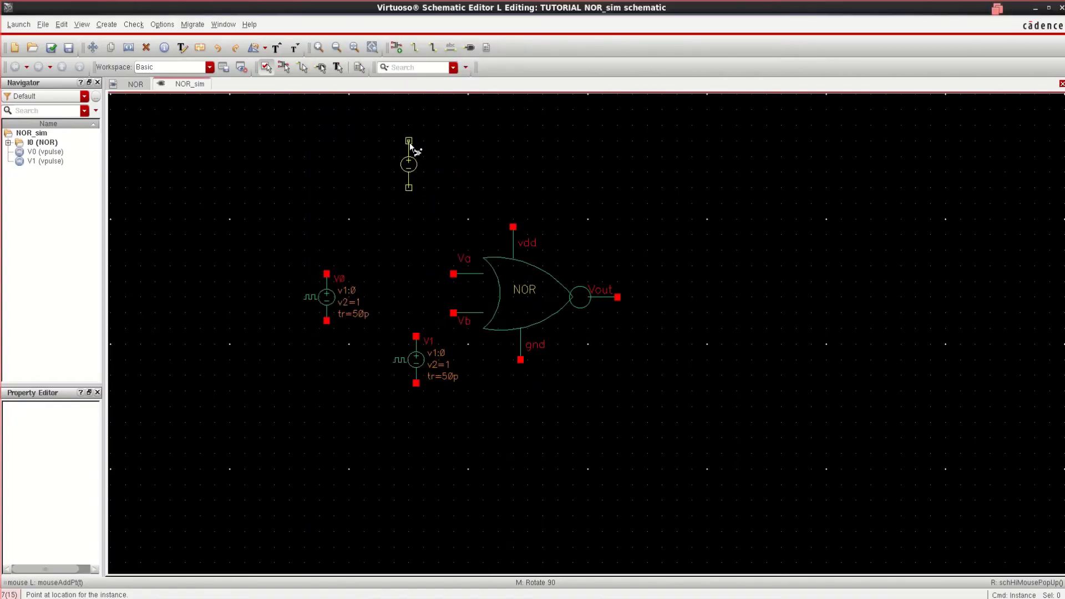
pyautogui.click(409, 142)
pyautogui.press('Escape')
pyautogui.click(408, 164)
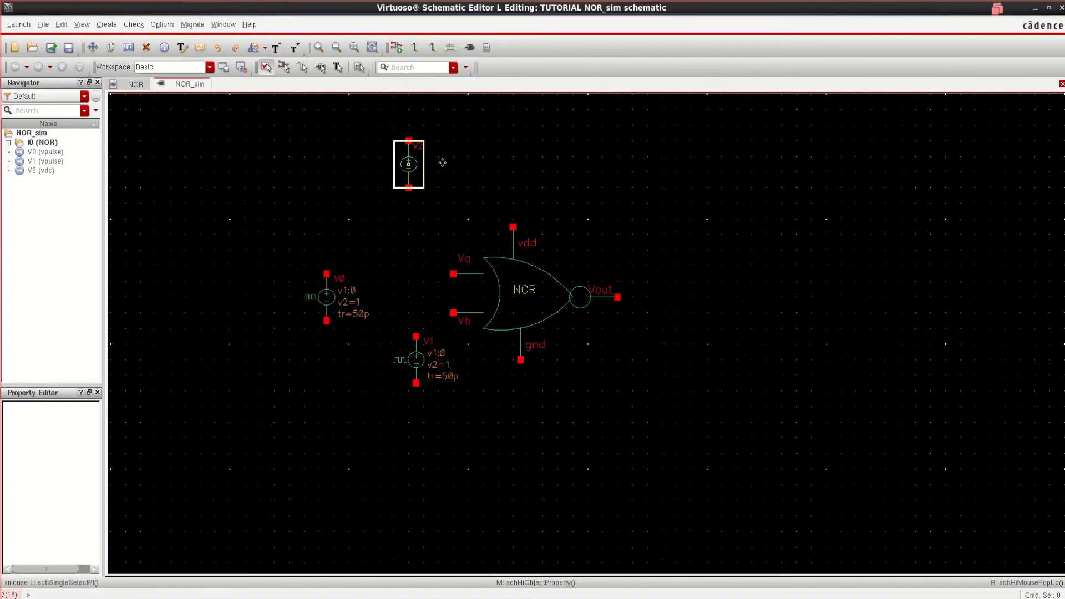
pyautogui.press('q')
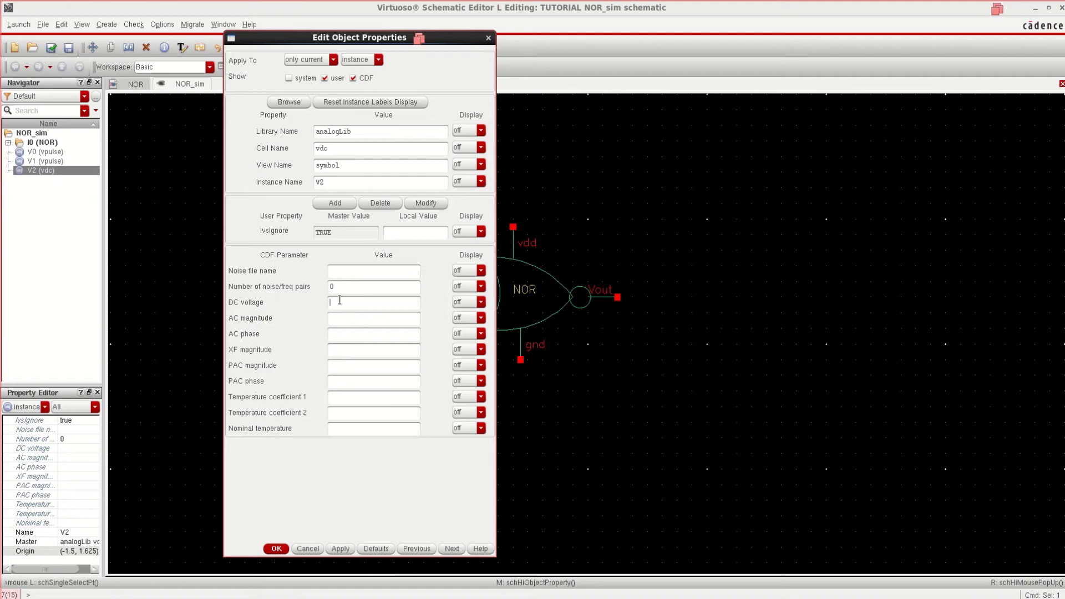
pyautogui.click(276, 548)
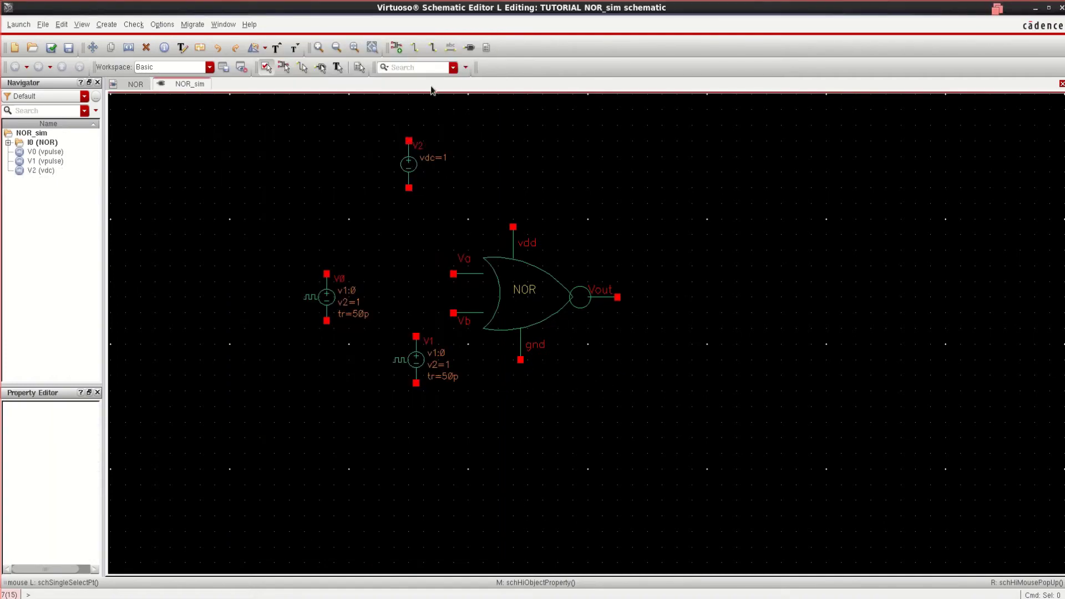
# Add gnd symbols under V1, V0, V2 and the NOR gate's gnd pin
pyautogui.click(397, 47)
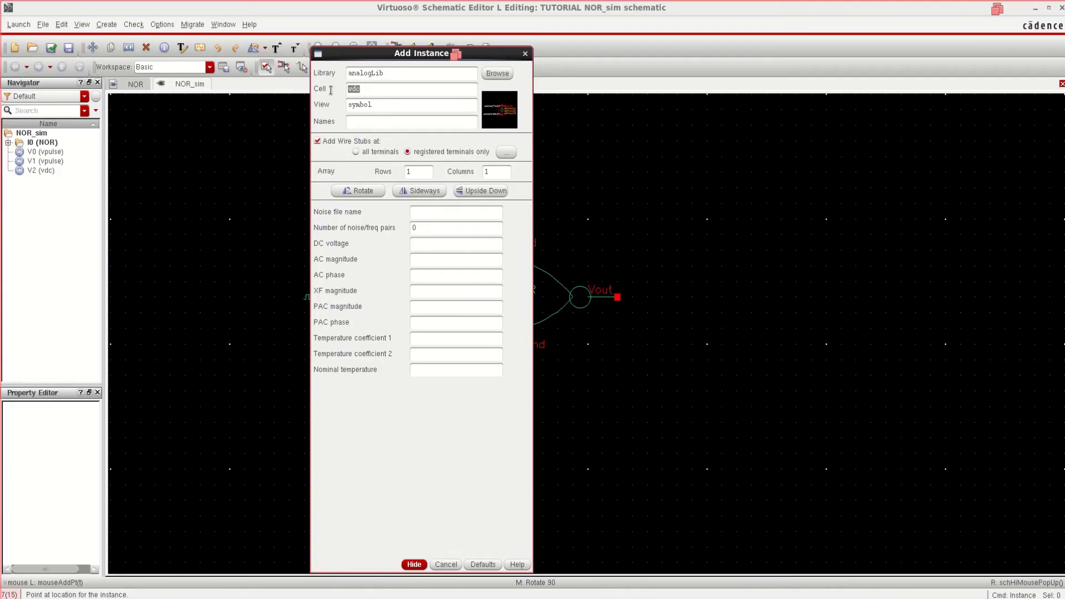
pyautogui.write('gnd')
pyautogui.click(414, 565)
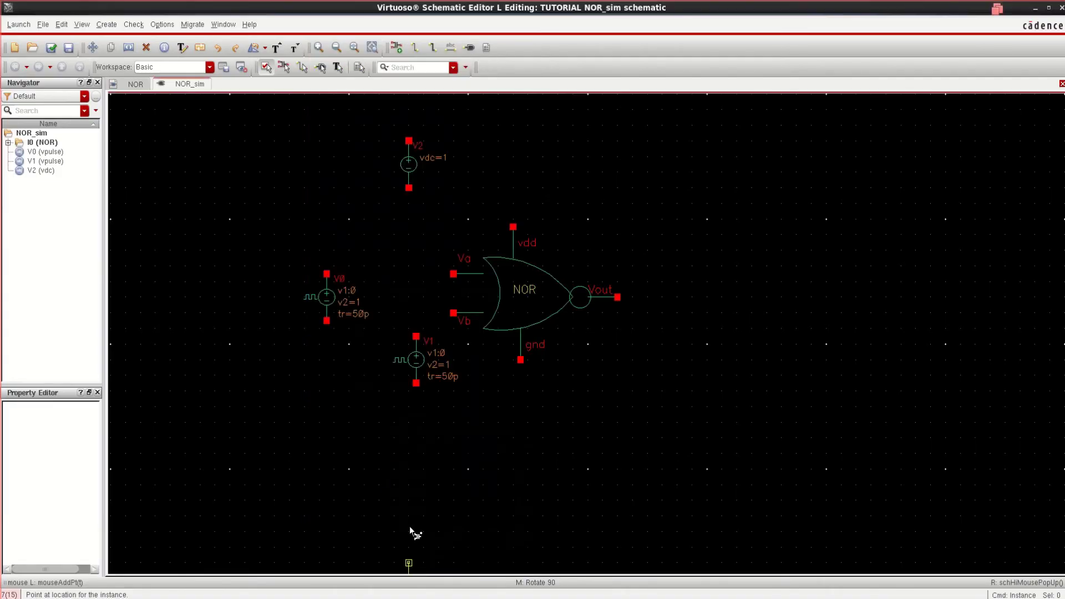
pyautogui.click(420, 387)
pyautogui.click(521, 383)
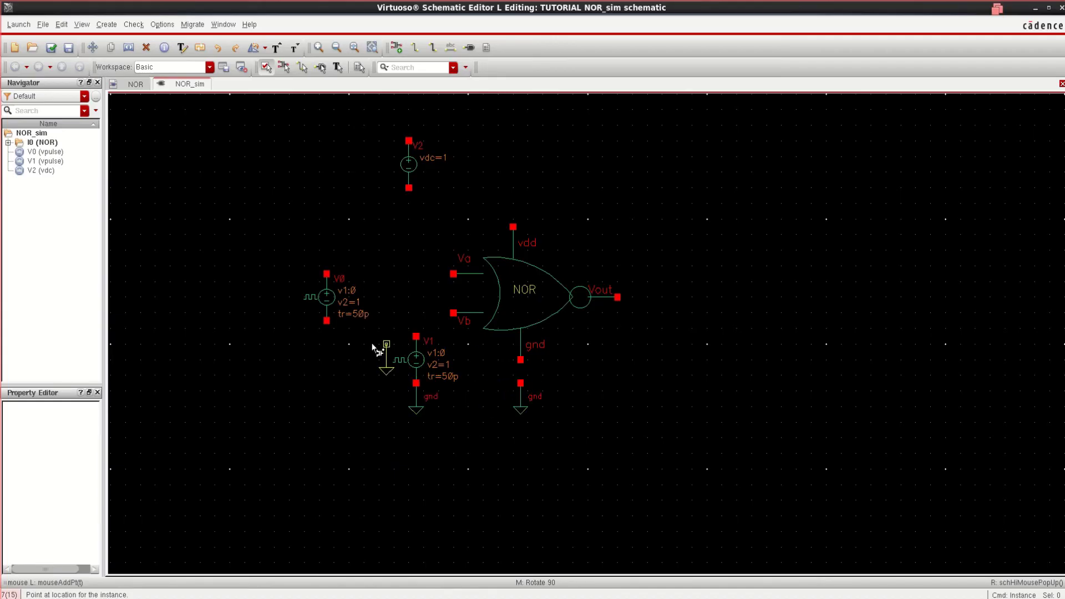
pyautogui.click(327, 344)
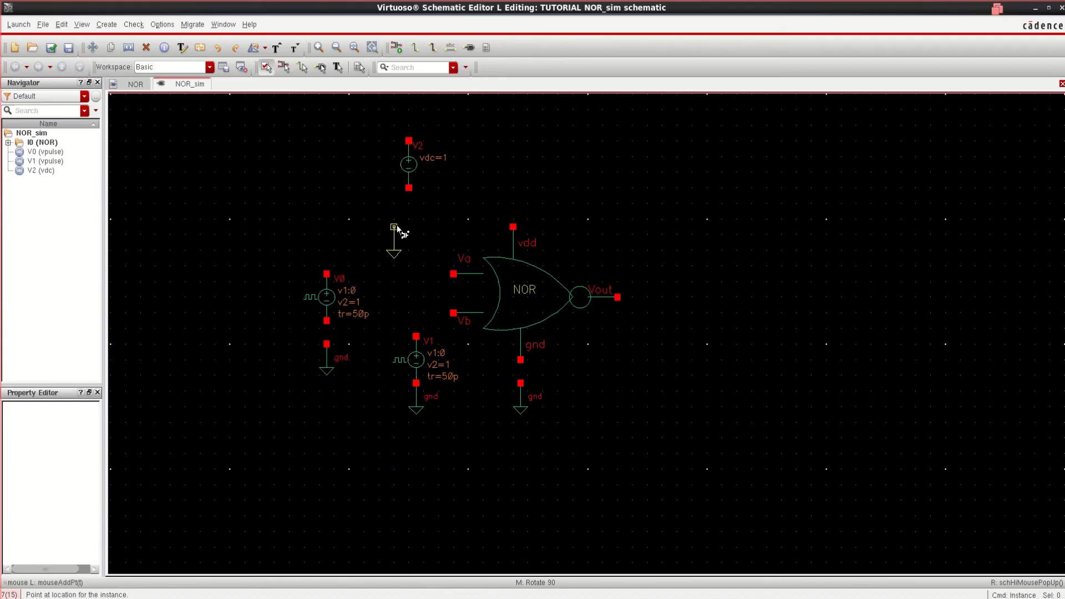
pyautogui.click(409, 189)
pyautogui.press('Escape')
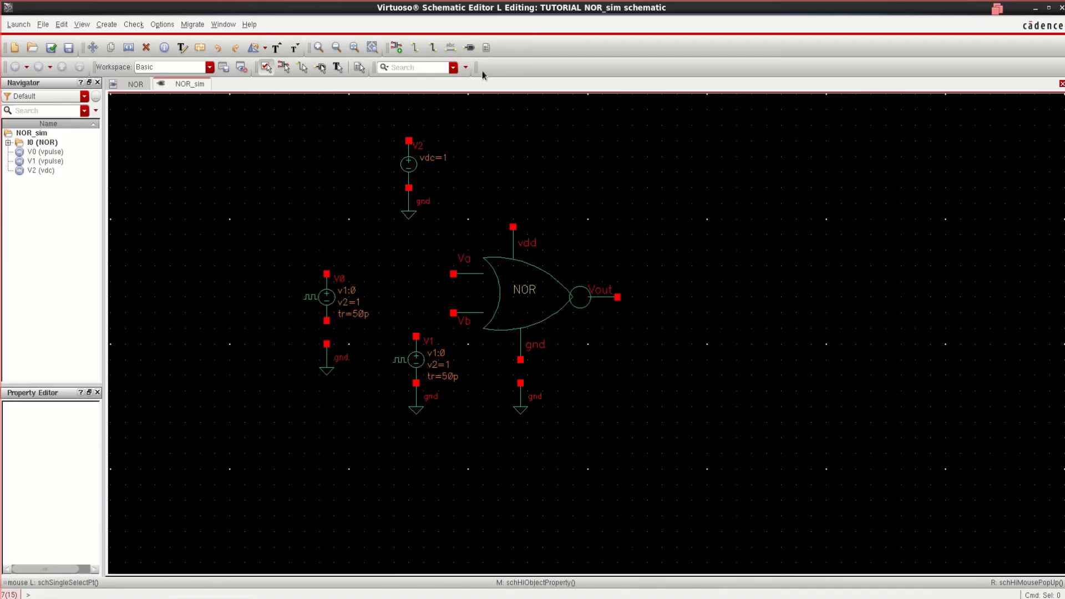
# Wire V2's top terminal to the vdd pin and the NOR gnd pin to ground
pyautogui.click(417, 48)
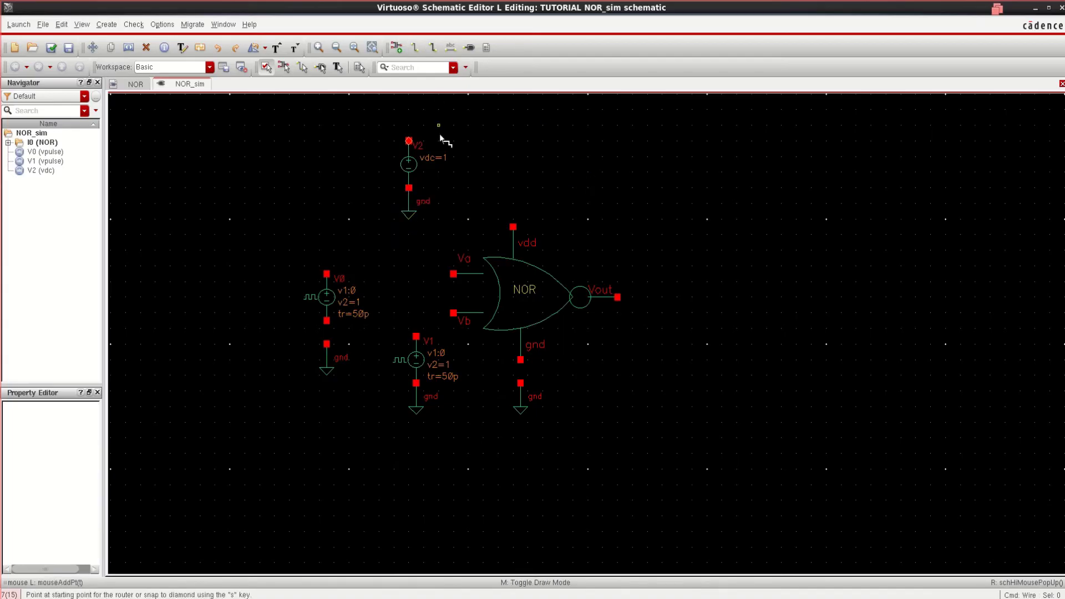
pyautogui.click(408, 141)
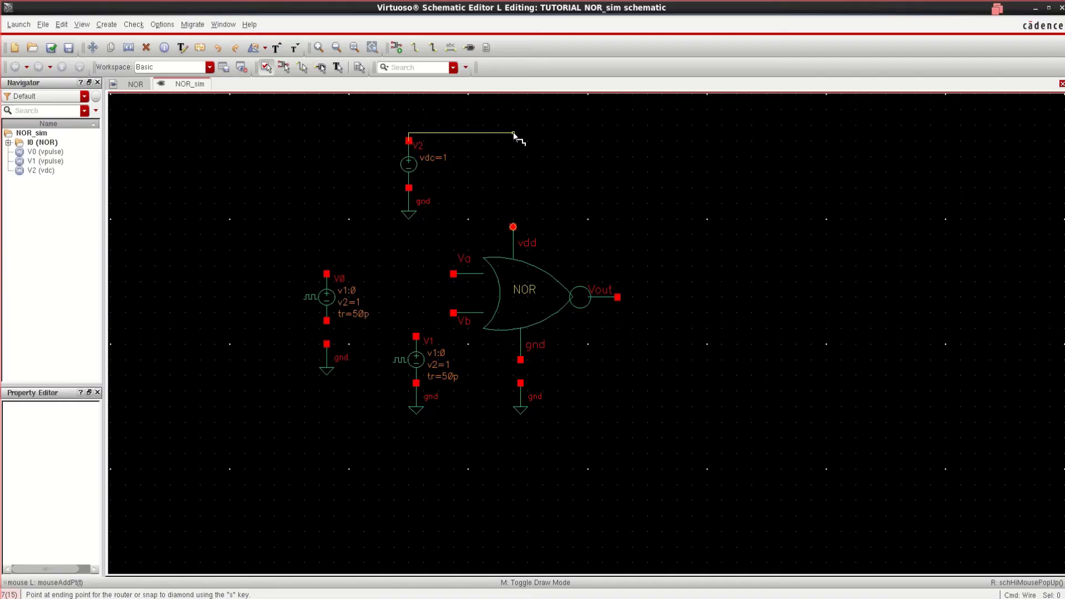
pyautogui.click(513, 227)
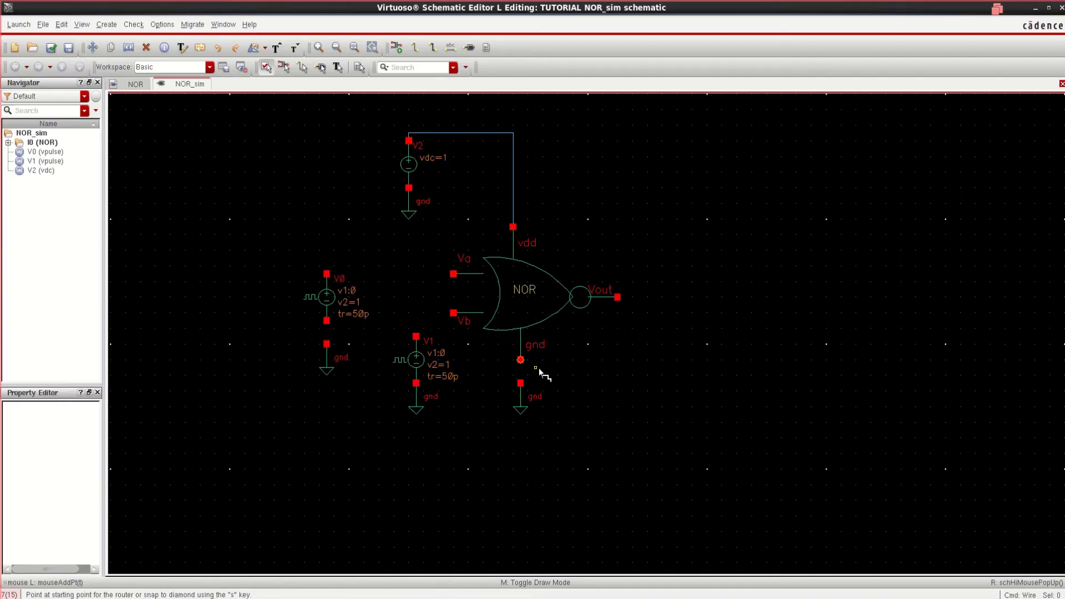
pyautogui.click(520, 360)
pyautogui.click(520, 383)
# Wire the Vb input to V1, Va to V0, and V0's bottom terminal to ground
pyautogui.click(454, 313)
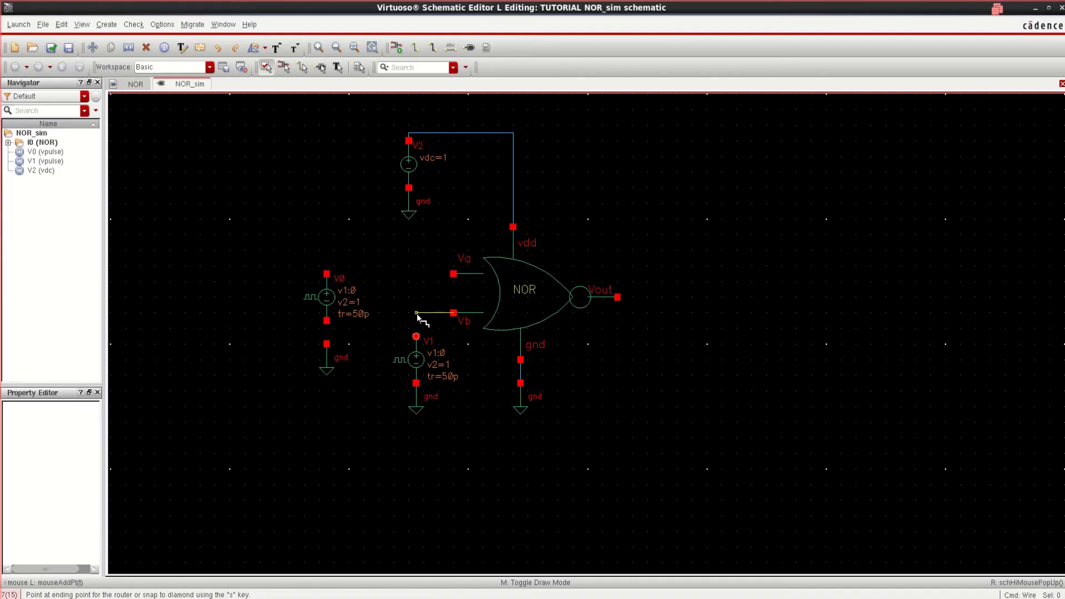
pyautogui.click(416, 336)
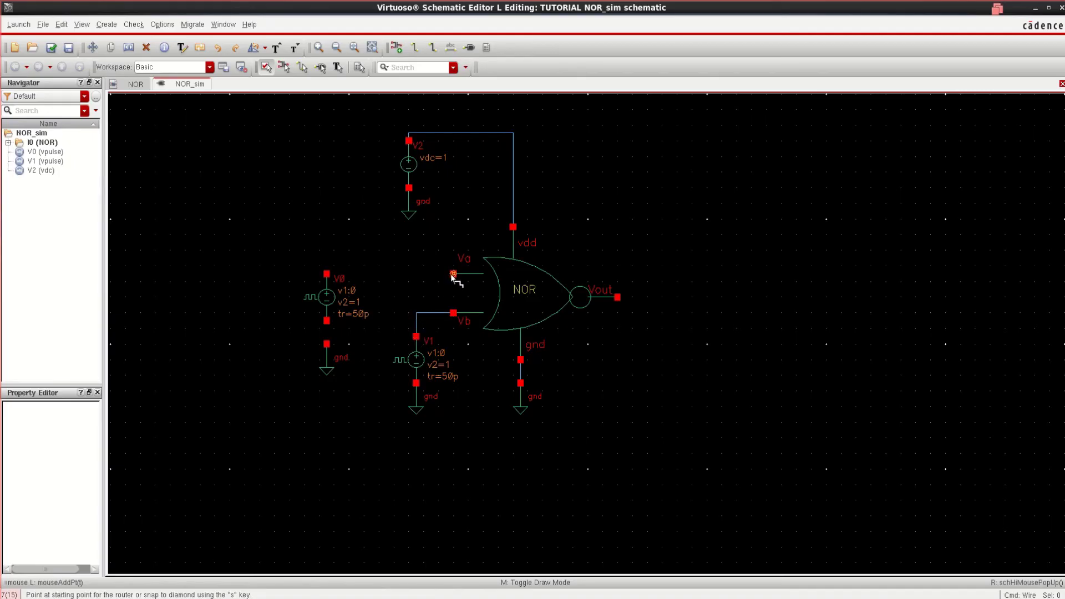
pyautogui.click(455, 274)
pyautogui.click(326, 273)
pyautogui.click(326, 320)
pyautogui.click(326, 344)
pyautogui.click(469, 49)
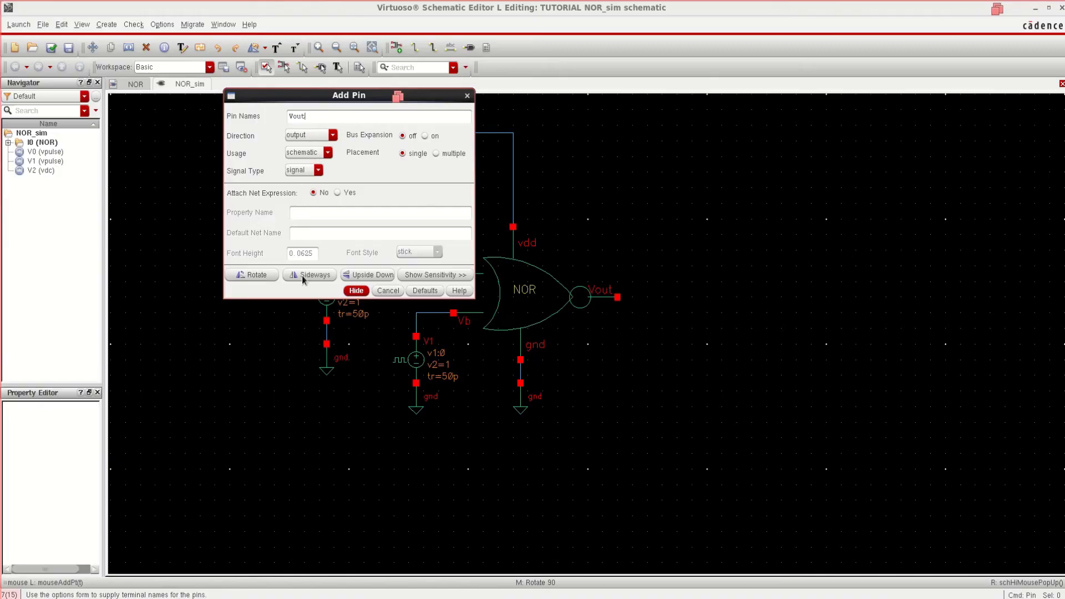
# Place the Vout output pin to the right of the NOR gate output
pyautogui.click(356, 291)
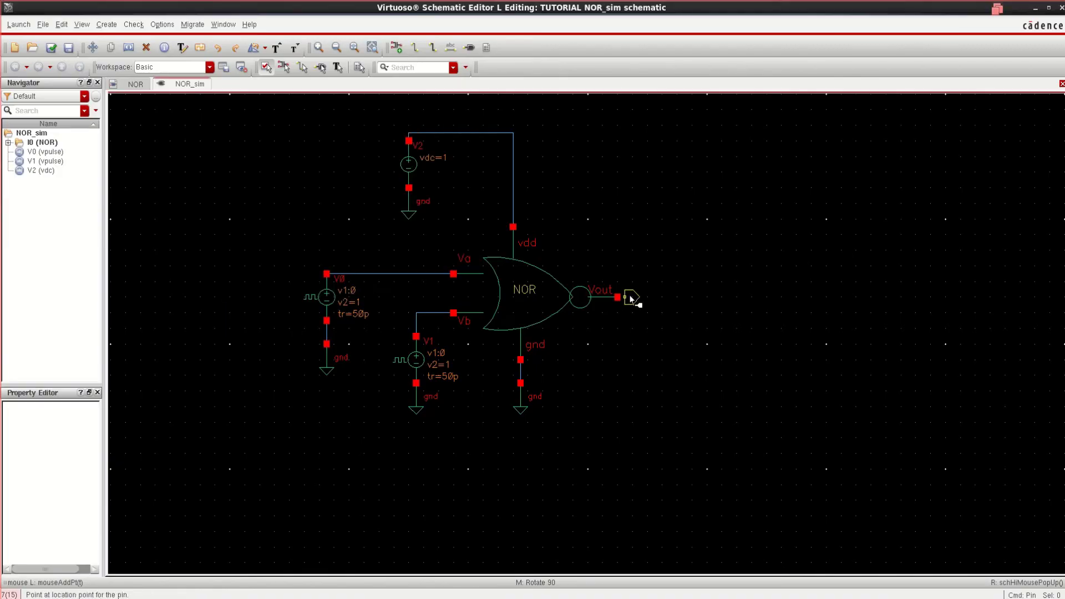
pyautogui.click(667, 299)
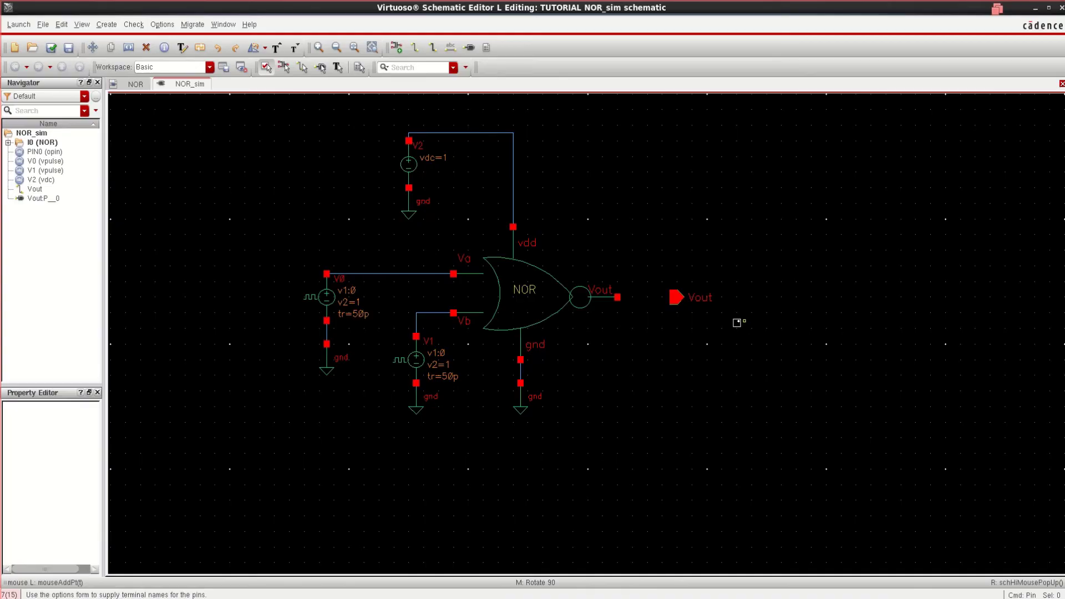
pyautogui.press('Escape')
# Add Va and Vb as input pins, placed beside sources V0 and V1
pyautogui.click(470, 48)
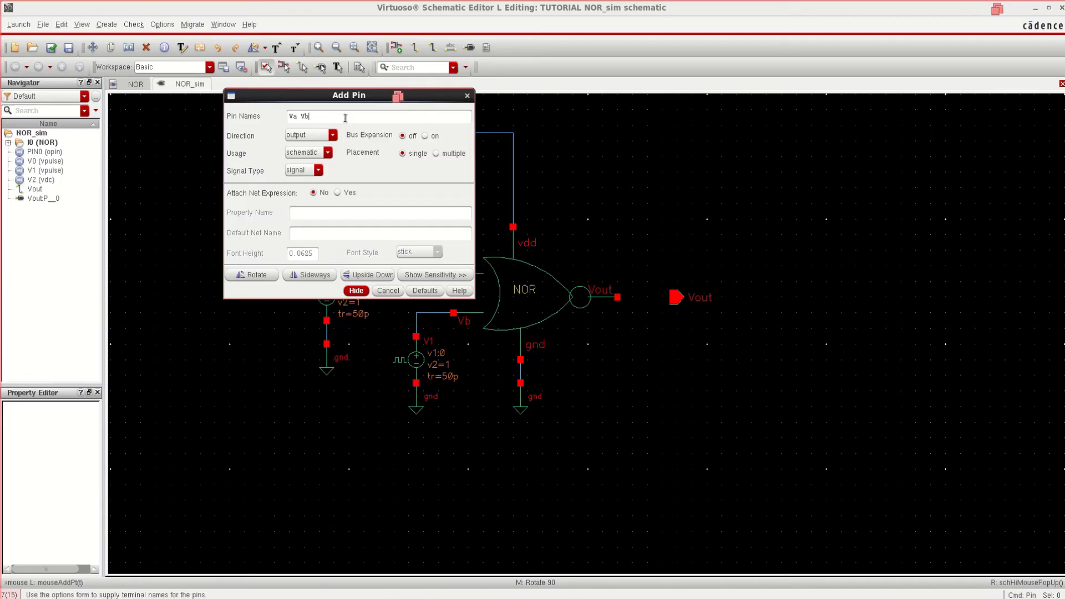
pyautogui.click(332, 135)
pyautogui.click(310, 146)
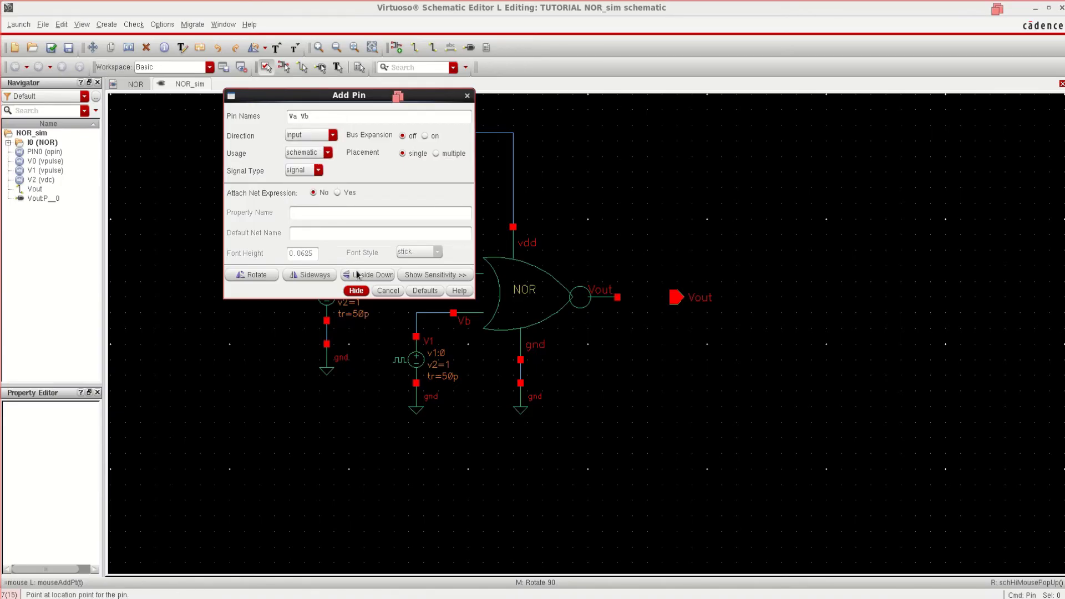
pyautogui.click(356, 291)
pyautogui.click(286, 276)
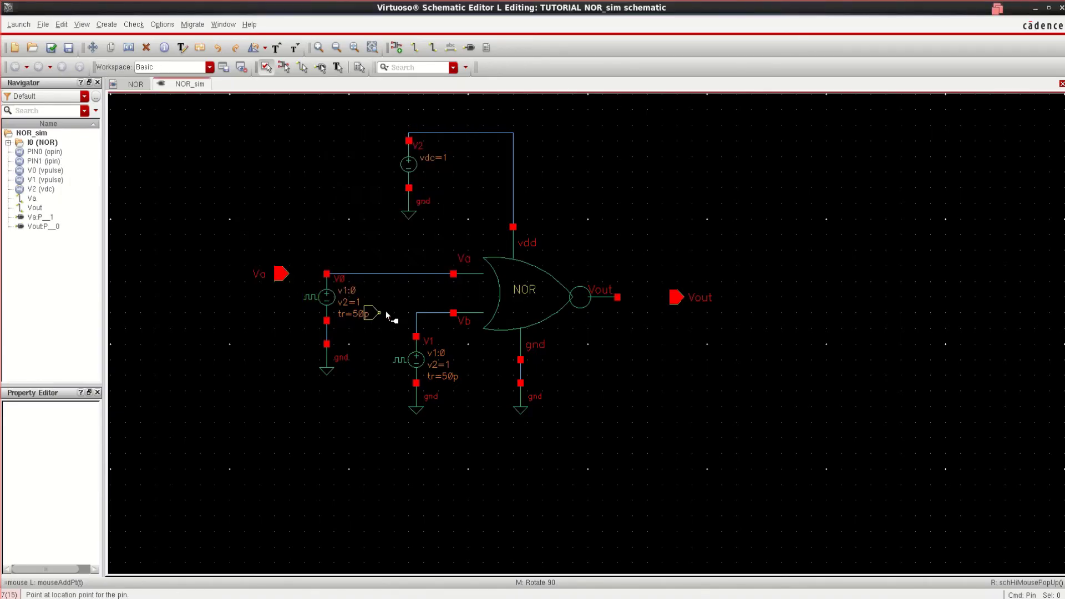
pyautogui.click(398, 315)
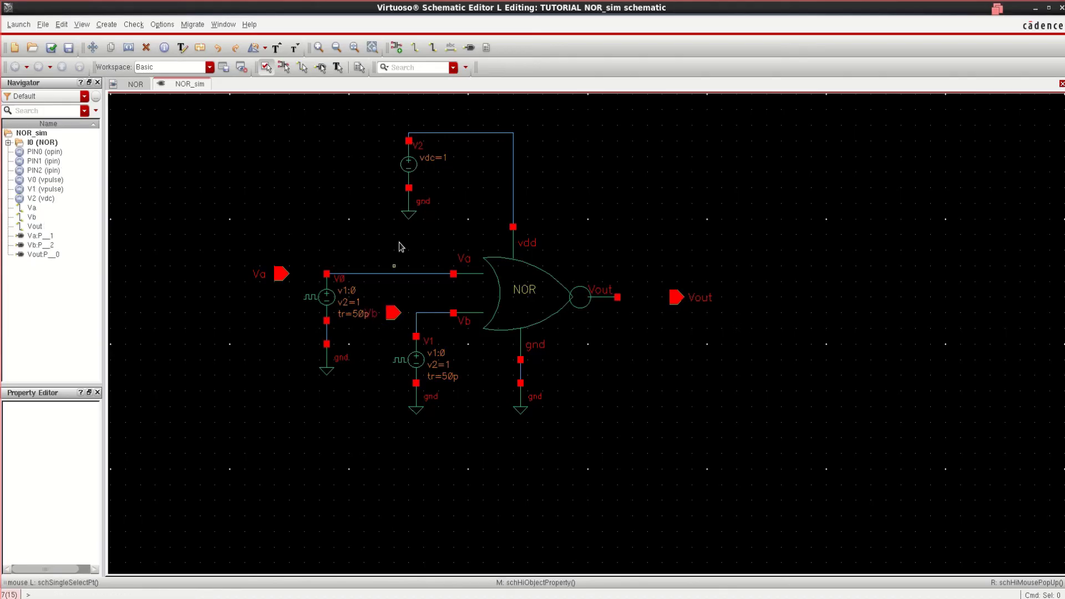
# Wire Va to the V0 node, Vb to its net, and Vout to the gate output
pyautogui.click(415, 47)
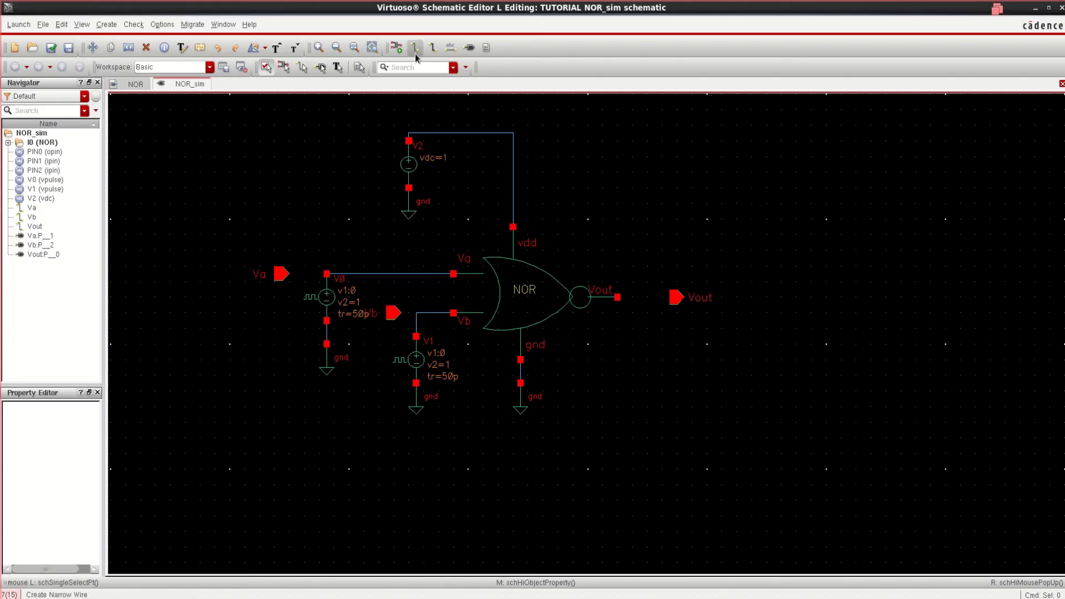
pyautogui.click(326, 274)
pyautogui.click(286, 275)
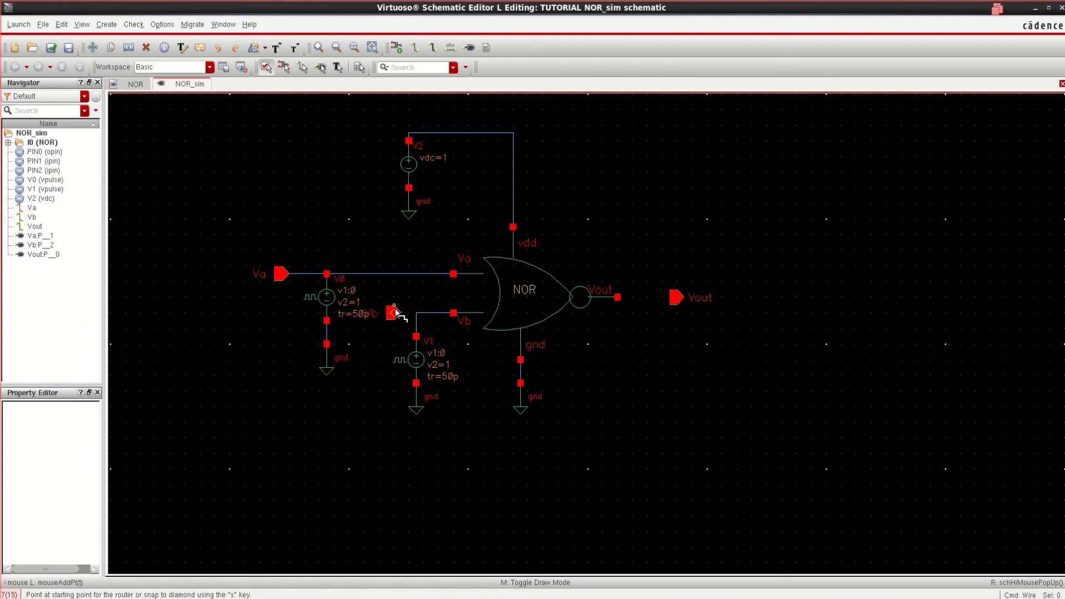
pyautogui.click(409, 314)
pyautogui.click(394, 313)
pyautogui.click(618, 297)
pyautogui.click(675, 298)
pyautogui.press('Escape')
# Fit and check-and-save the NOR_sim schematic, then launch ADE XL in a new adexl view
pyautogui.press('f')
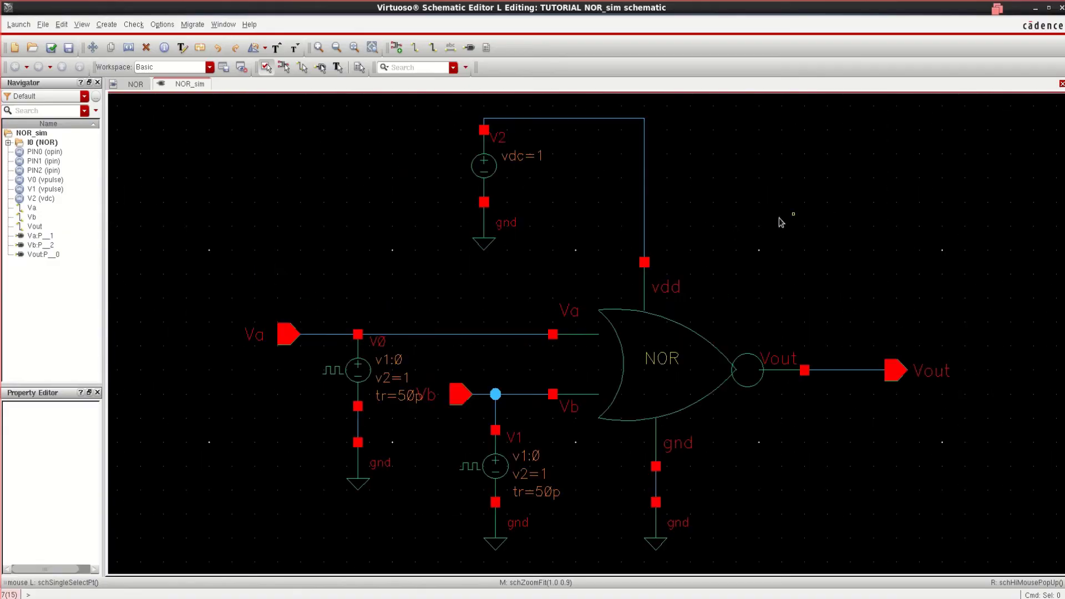
pyautogui.click(51, 47)
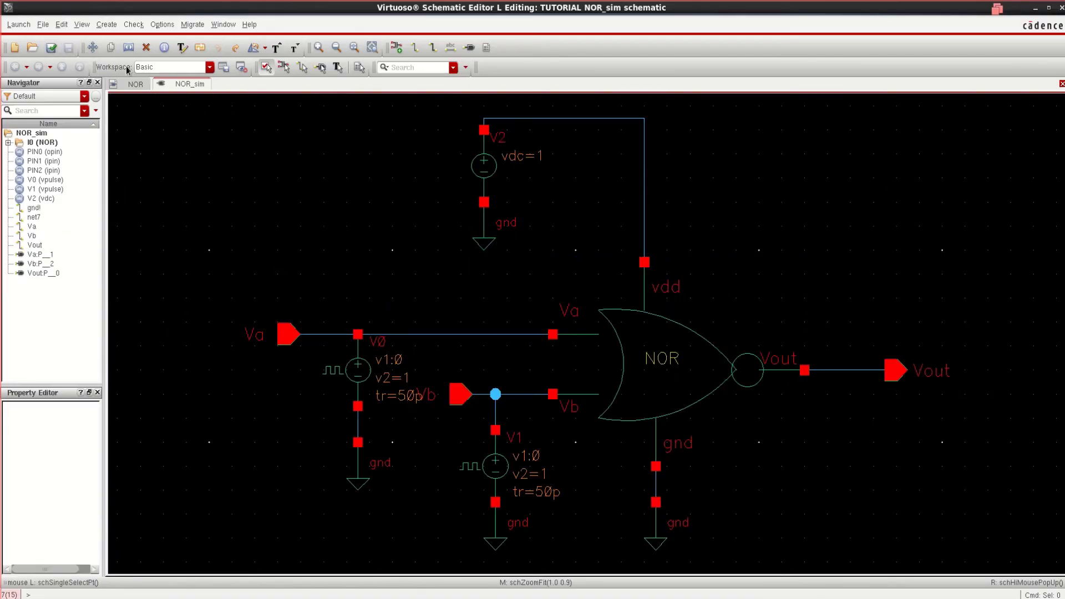
pyautogui.click(22, 25)
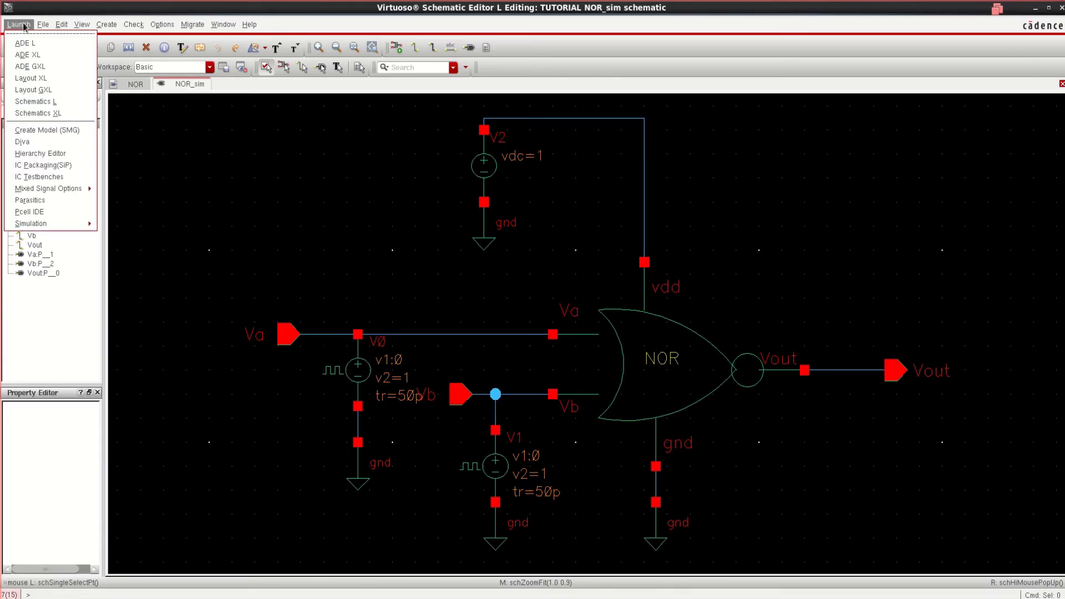
pyautogui.click(47, 55)
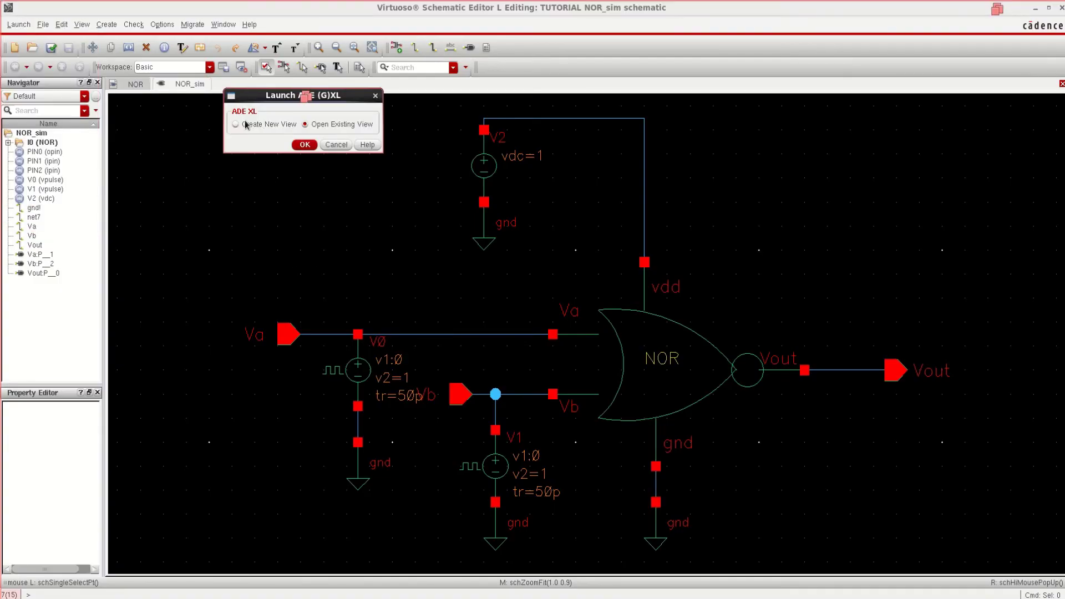
pyautogui.click(244, 125)
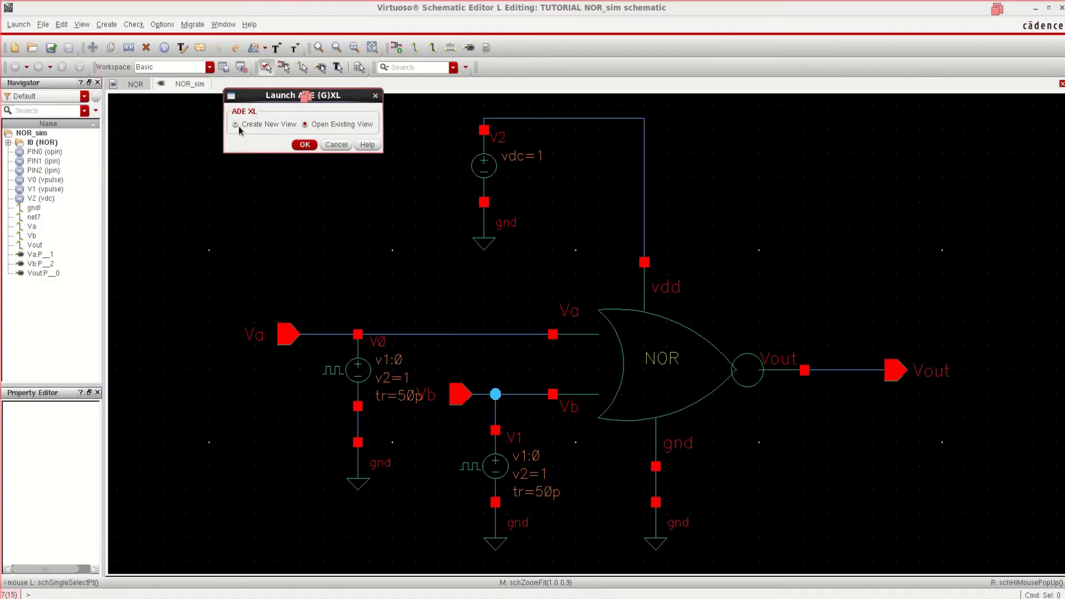
pyautogui.click(304, 145)
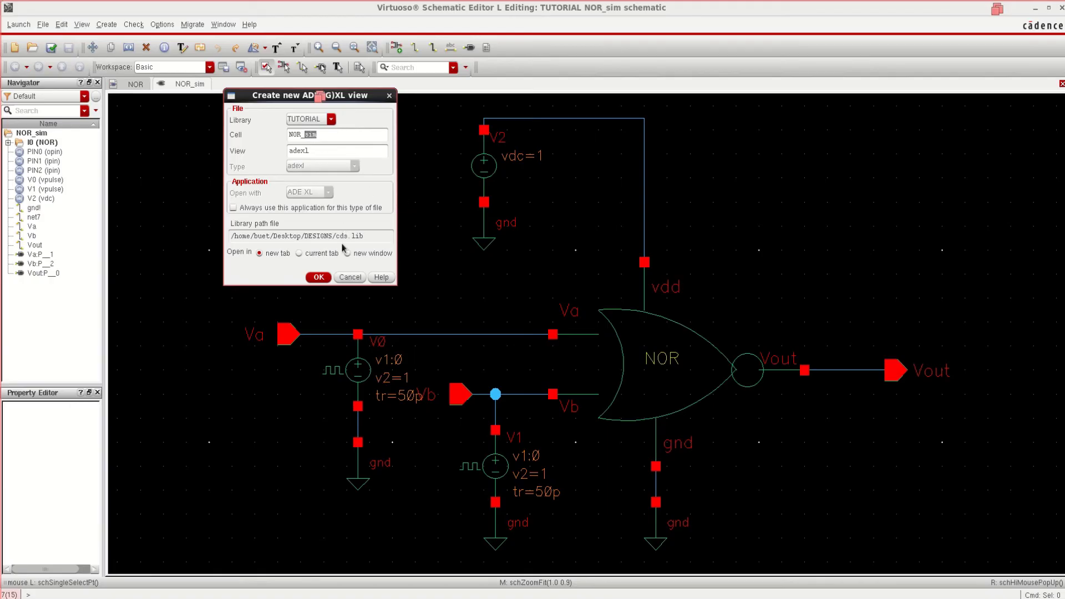
pyautogui.click(319, 277)
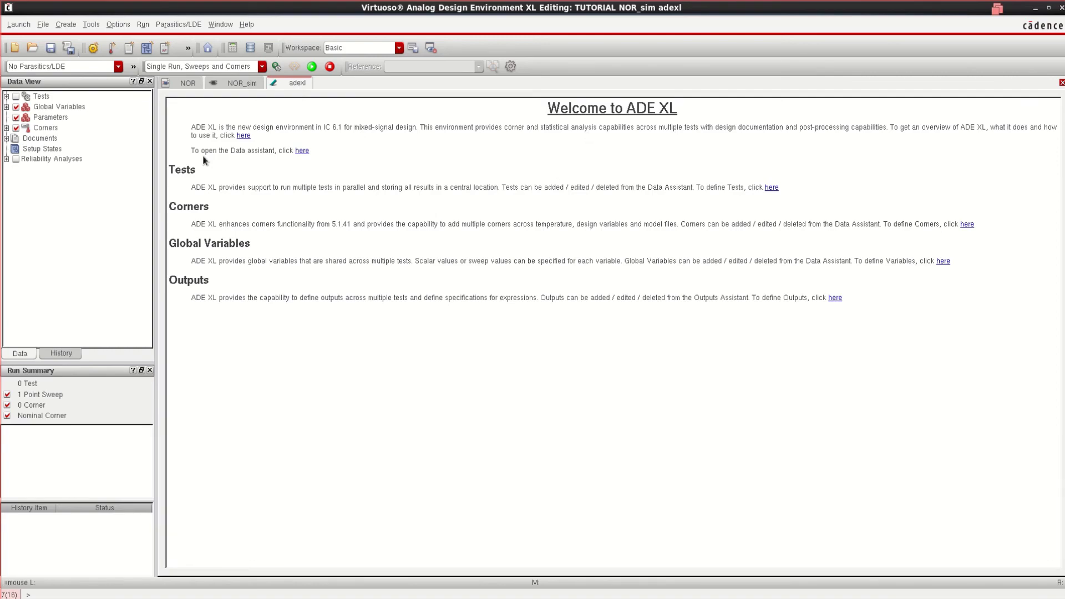
# Add a test using the NOR_sim schematic, creating TUTORIAL:NOR_sim:1, and expand it
pyautogui.click(6, 96)
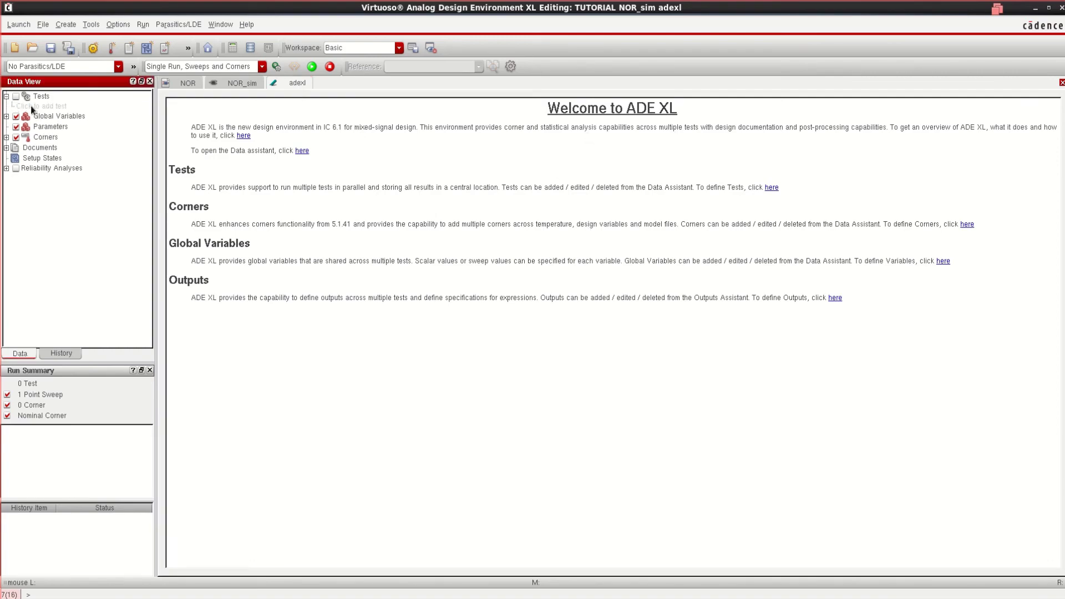
pyautogui.click(51, 106)
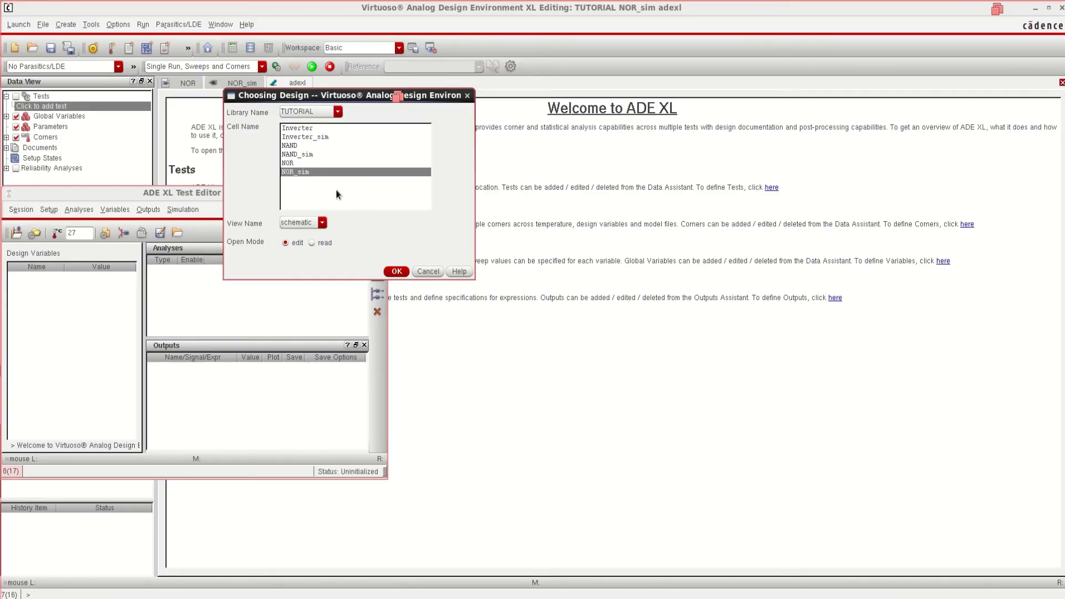
pyautogui.click(396, 271)
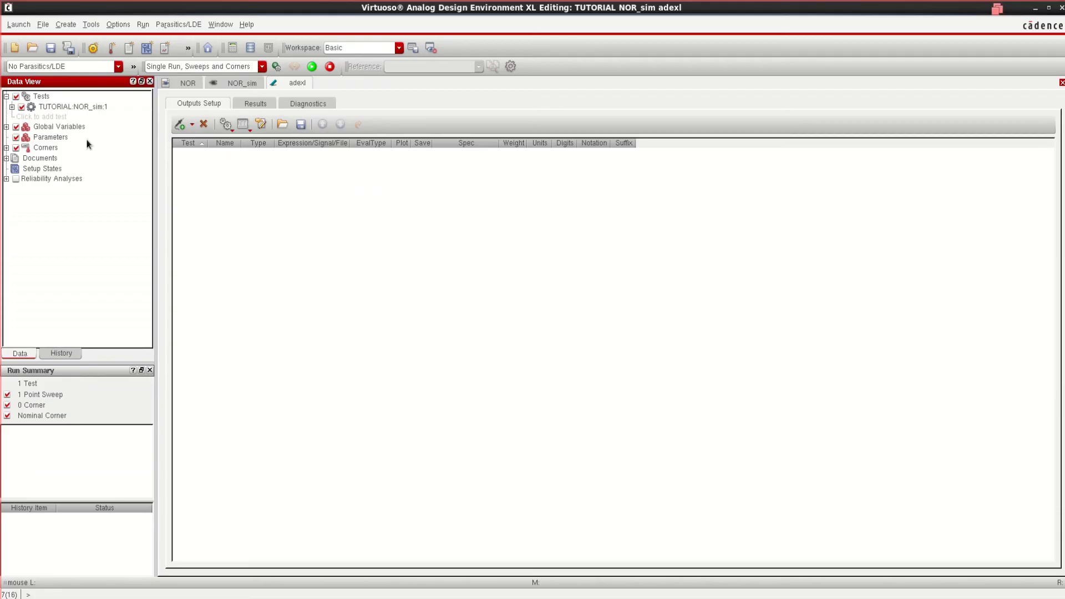
pyautogui.click(13, 107)
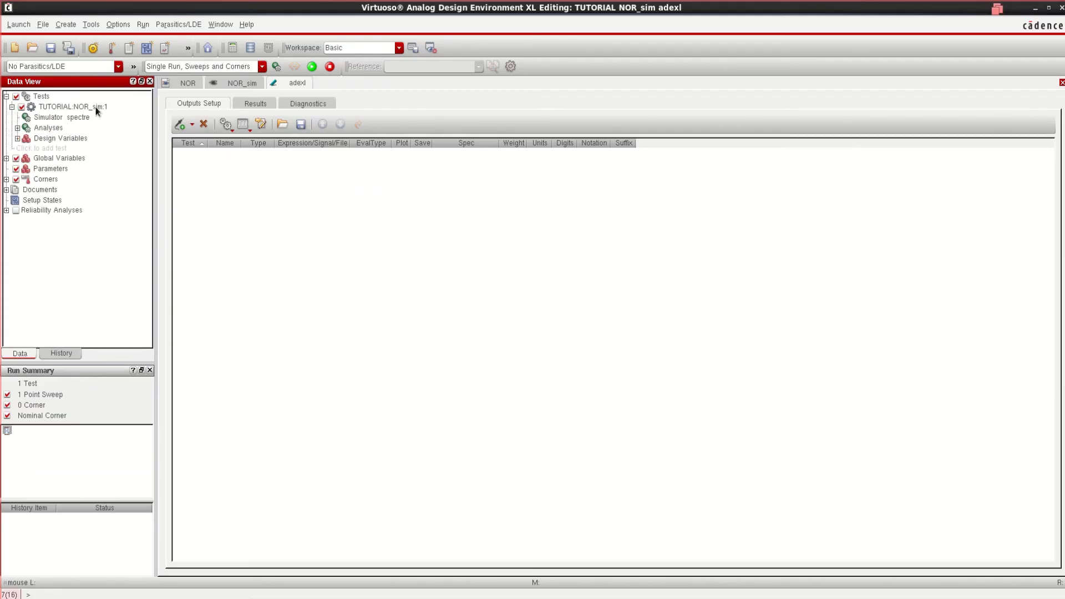
# Add a tran analysis with 100n stop time and moderate accuracy to the test
pyautogui.click(17, 128)
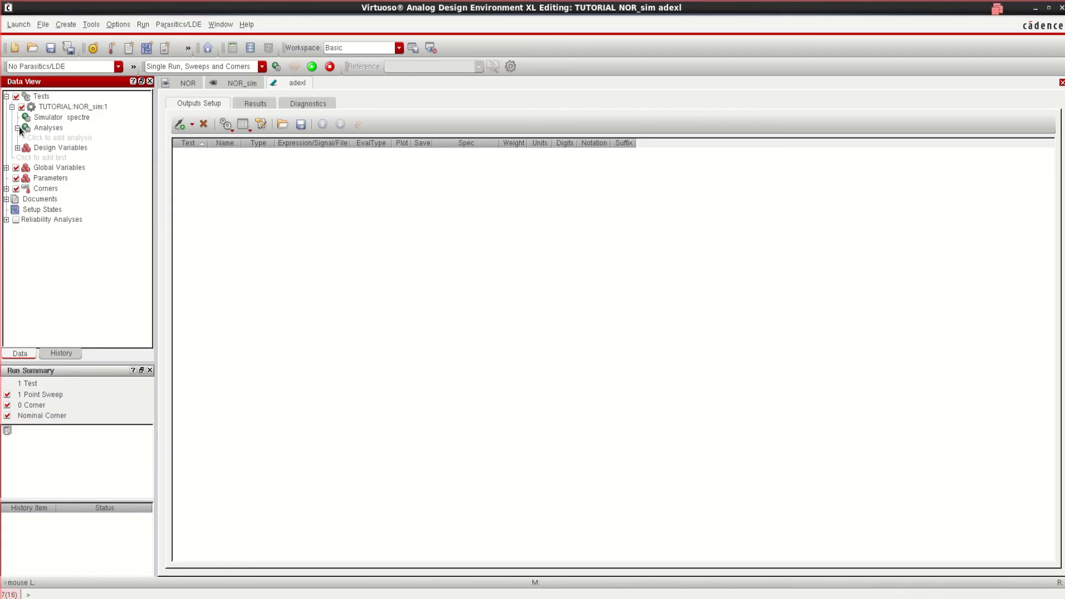
pyautogui.click(61, 138)
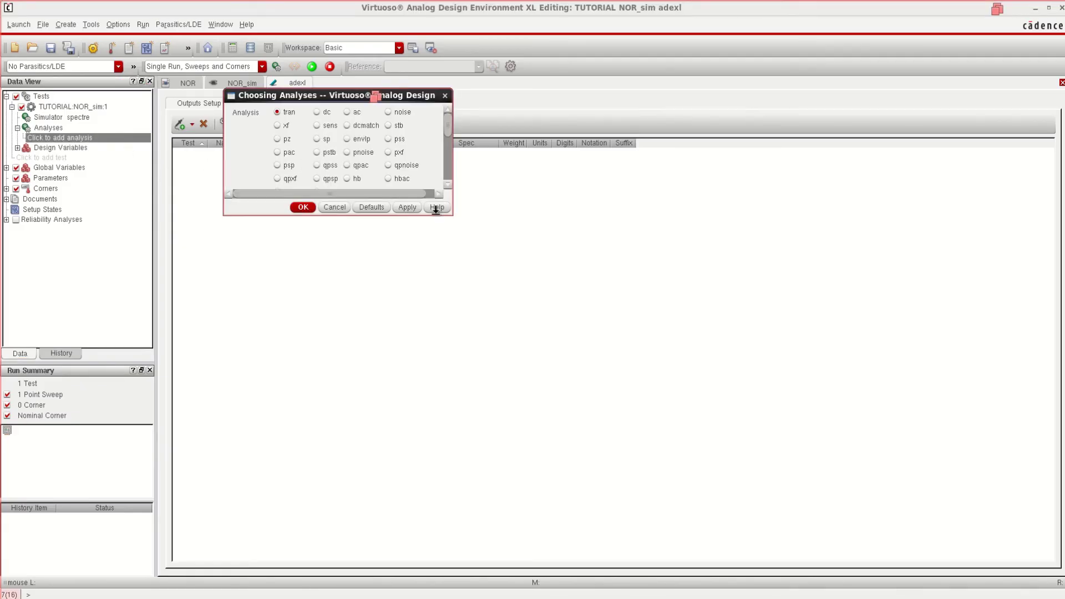
pyautogui.moveTo(451, 215); pyautogui.dragTo(487, 486)
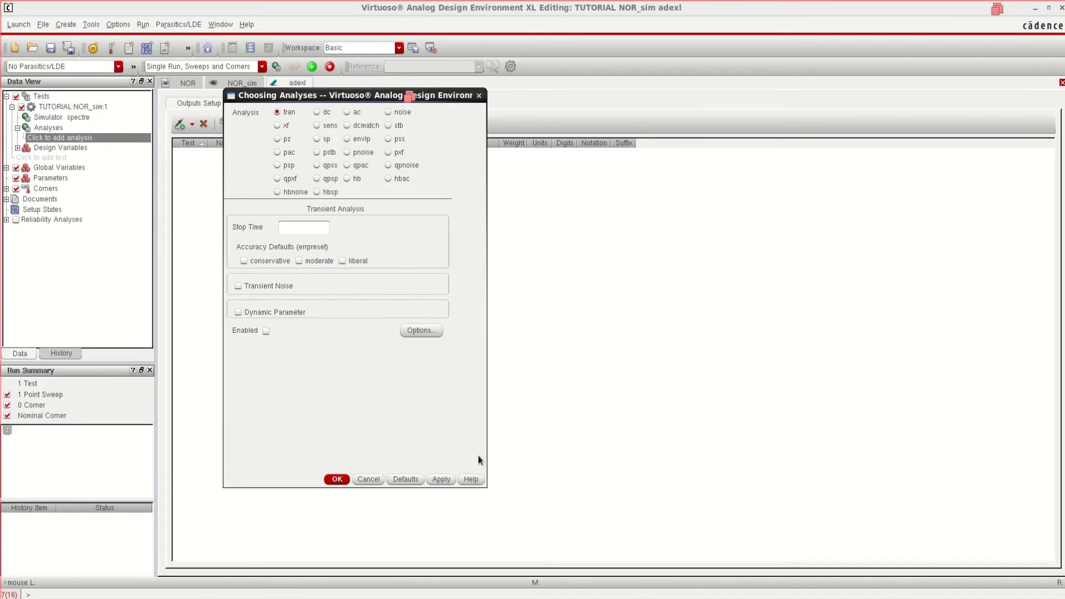
pyautogui.click(305, 233)
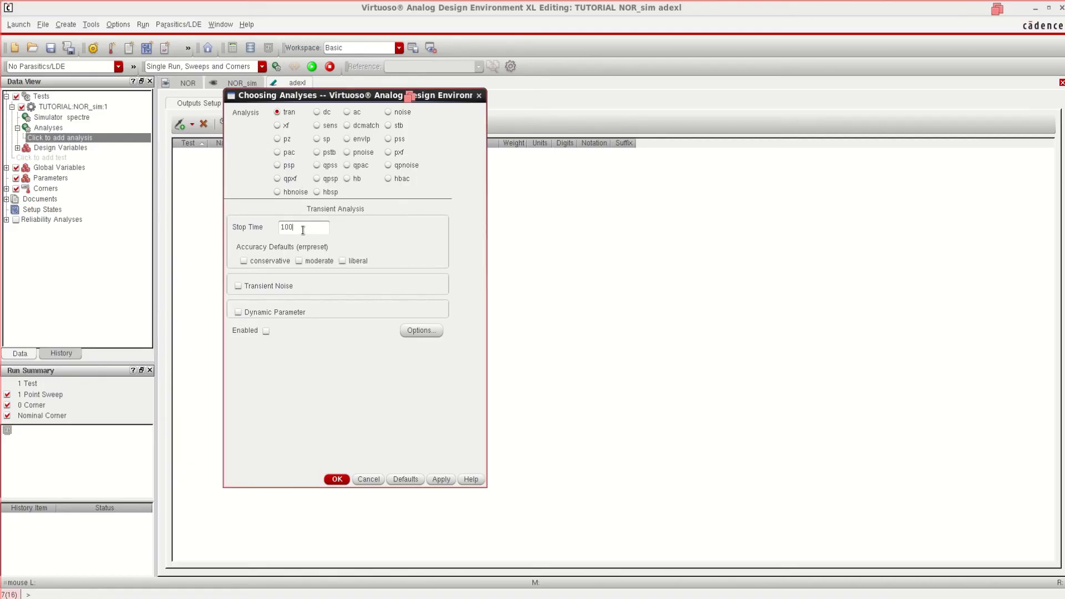
pyautogui.click(301, 260)
pyautogui.click(337, 480)
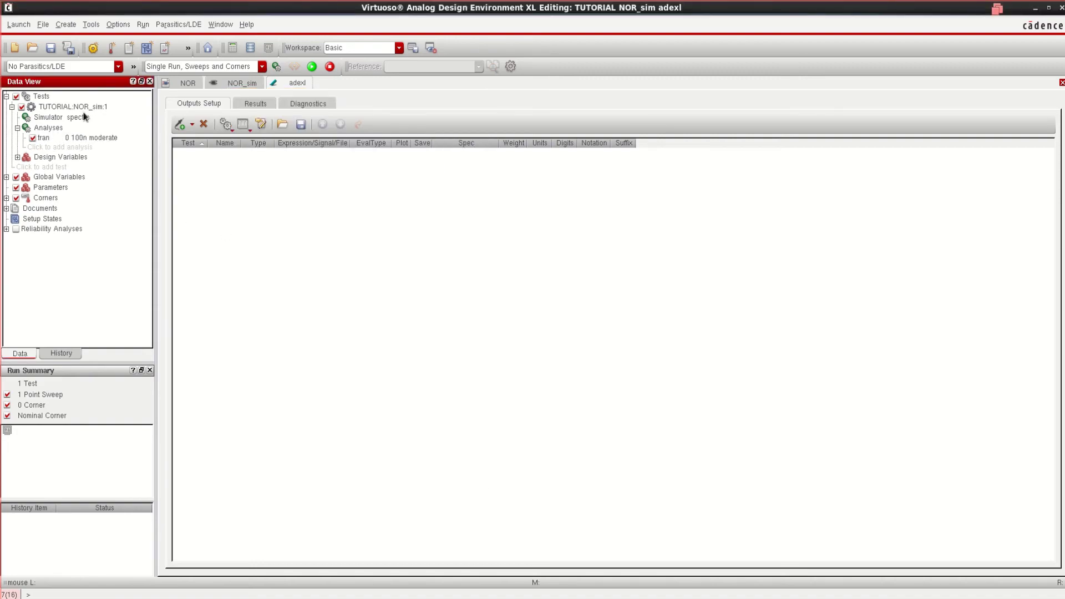
pyautogui.click(18, 157)
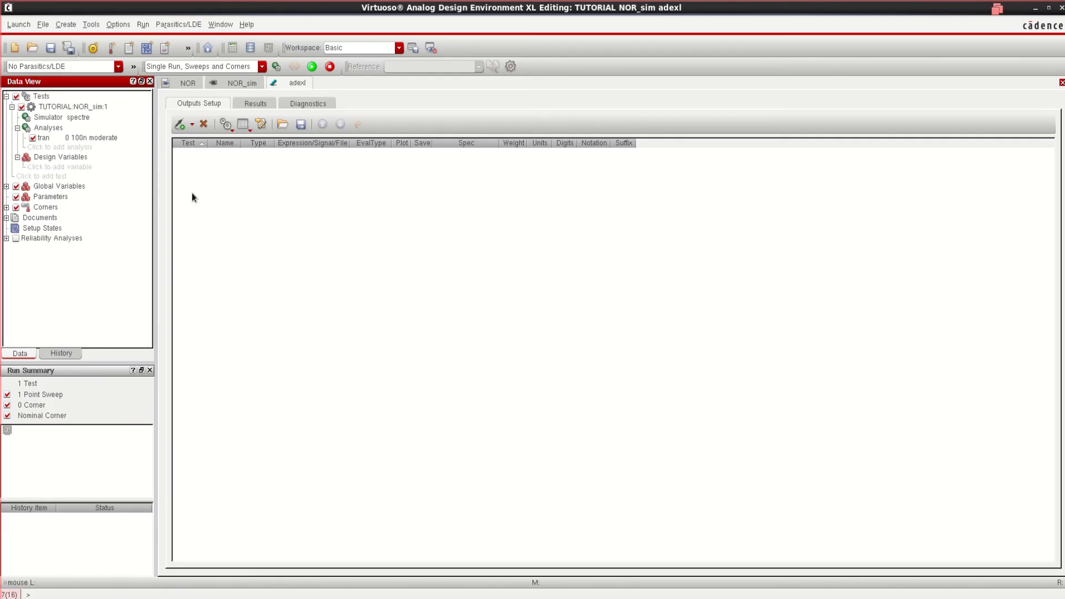
# Add /Vout as an output signal by picking its net in the schematic
pyautogui.rightClick(255, 191)
pyautogui.click(231, 185)
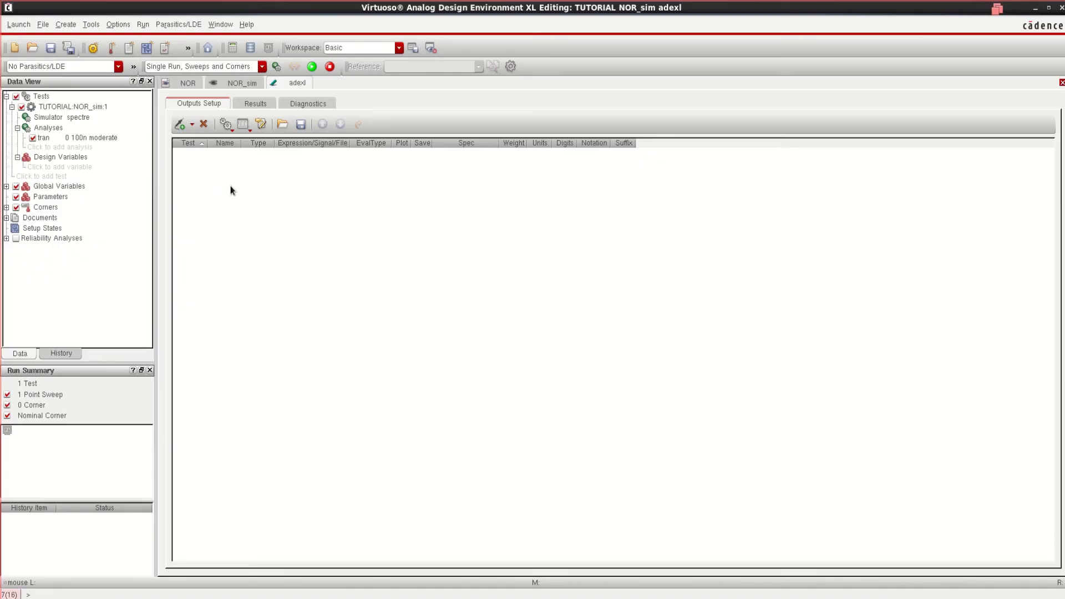
pyautogui.rightClick(238, 187)
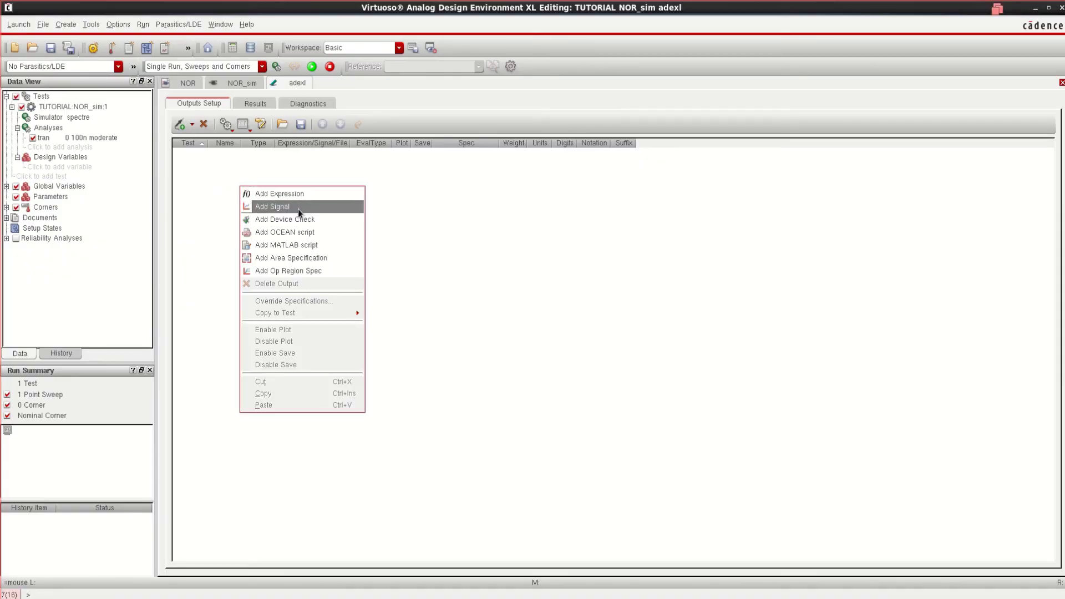
pyautogui.click(298, 208)
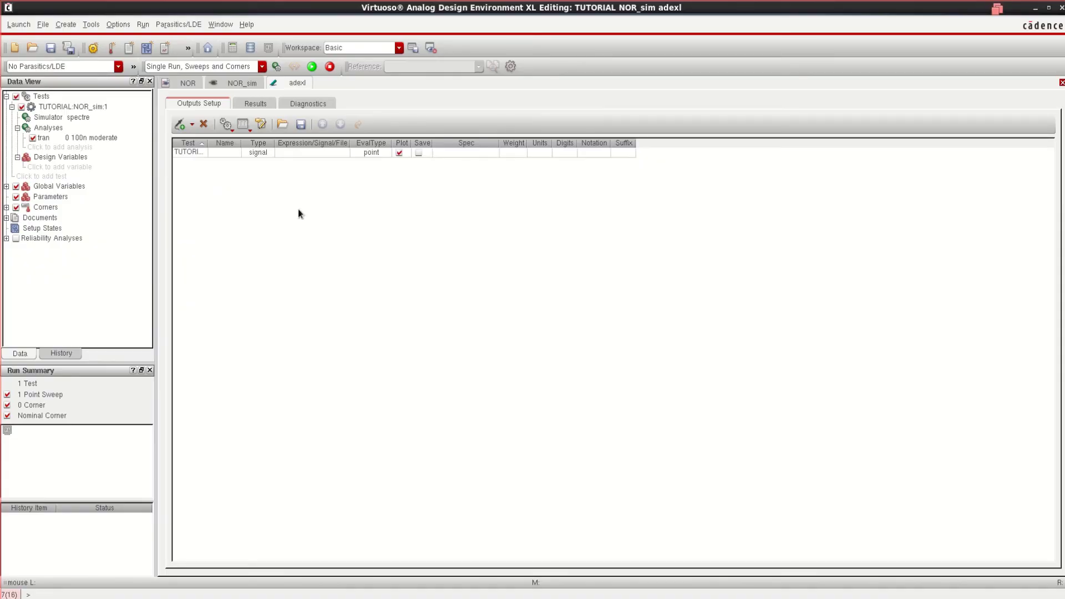
pyautogui.click(335, 153)
pyautogui.click(340, 156)
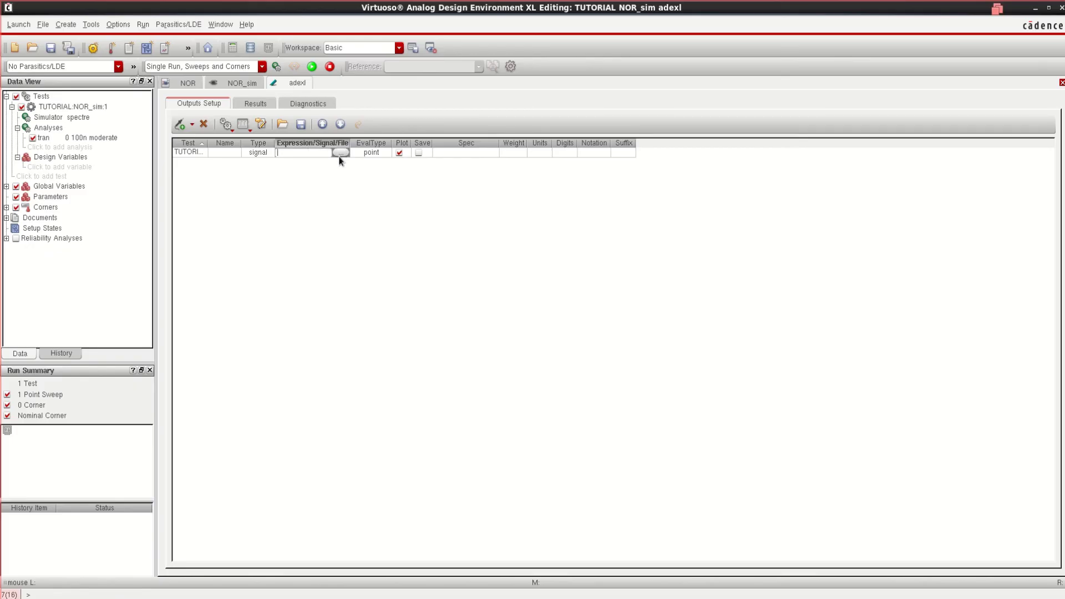
pyautogui.click(340, 153)
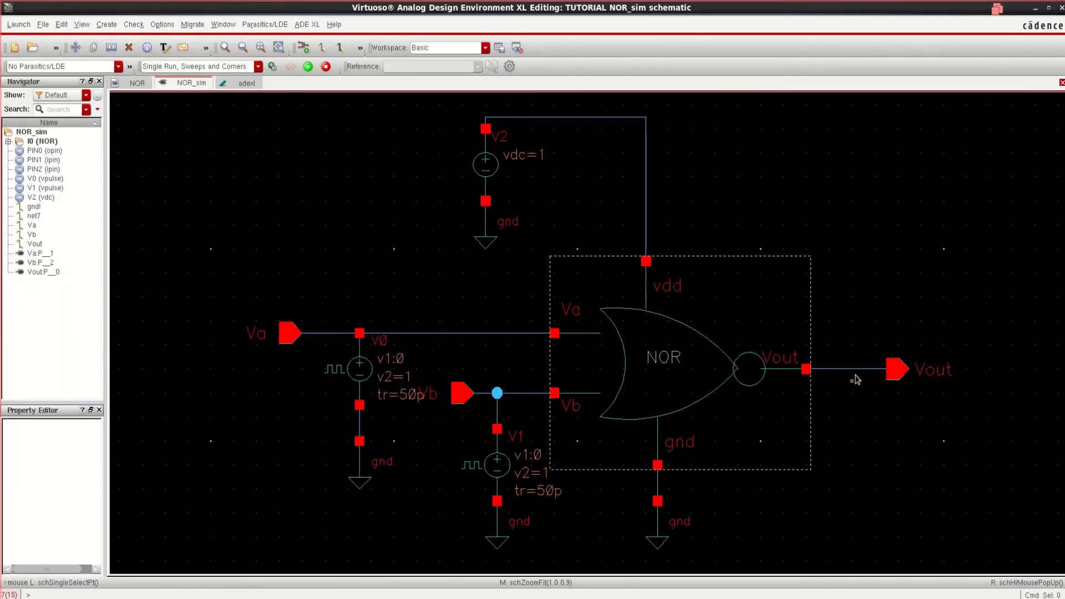
pyautogui.click(856, 369)
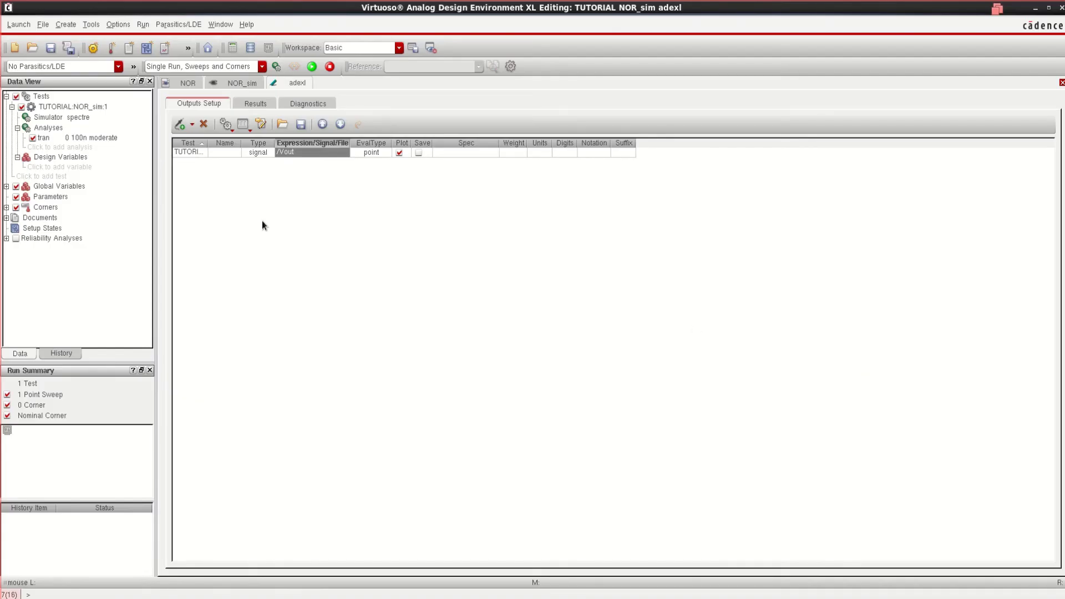
pyautogui.click(259, 191)
# Add the Va and Vb nets as output signals from the schematic
pyautogui.rightClick(268, 177)
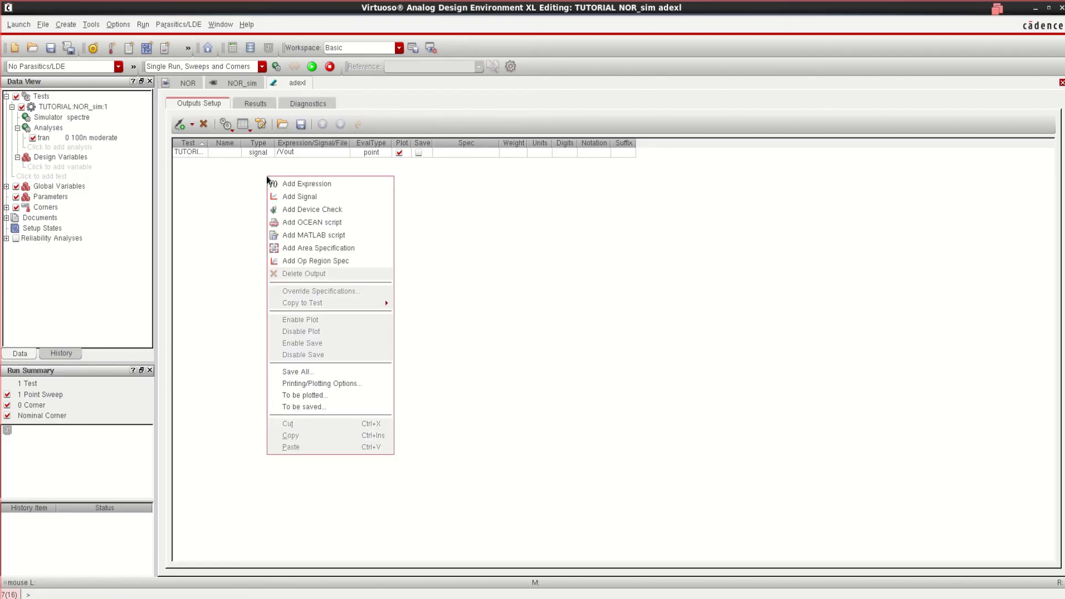
pyautogui.click(329, 394)
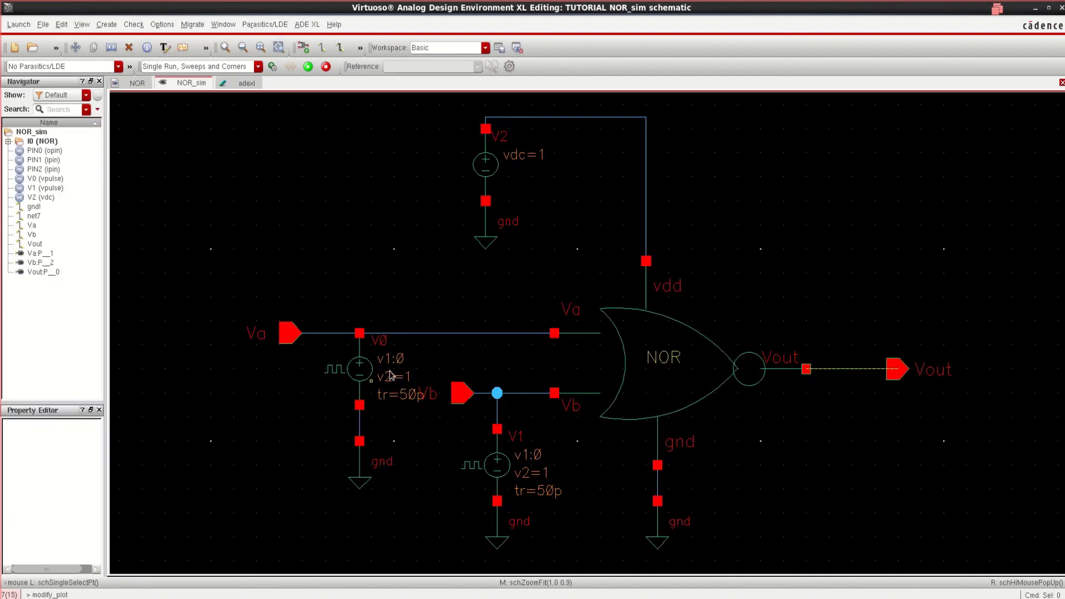
pyautogui.click(454, 334)
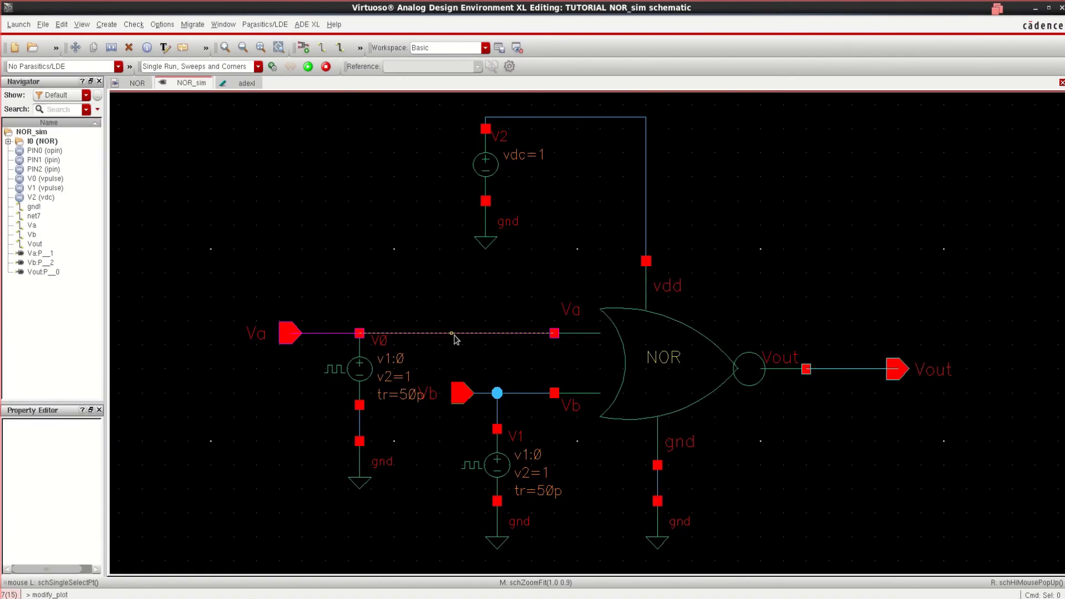
pyautogui.click(523, 395)
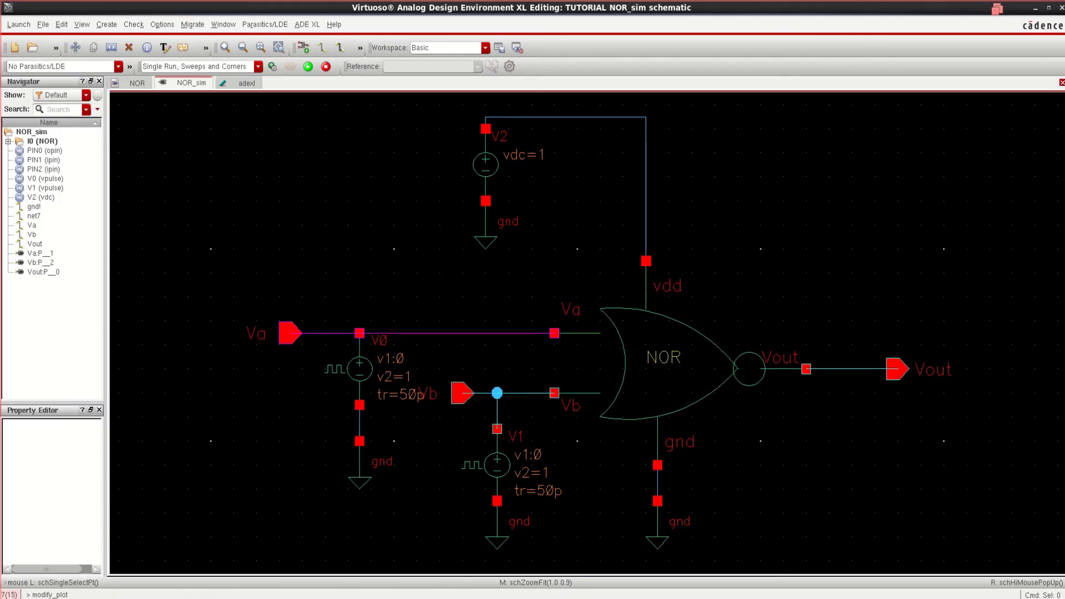
pyautogui.moveTo(461, 592)
pyautogui.click(615, 549)
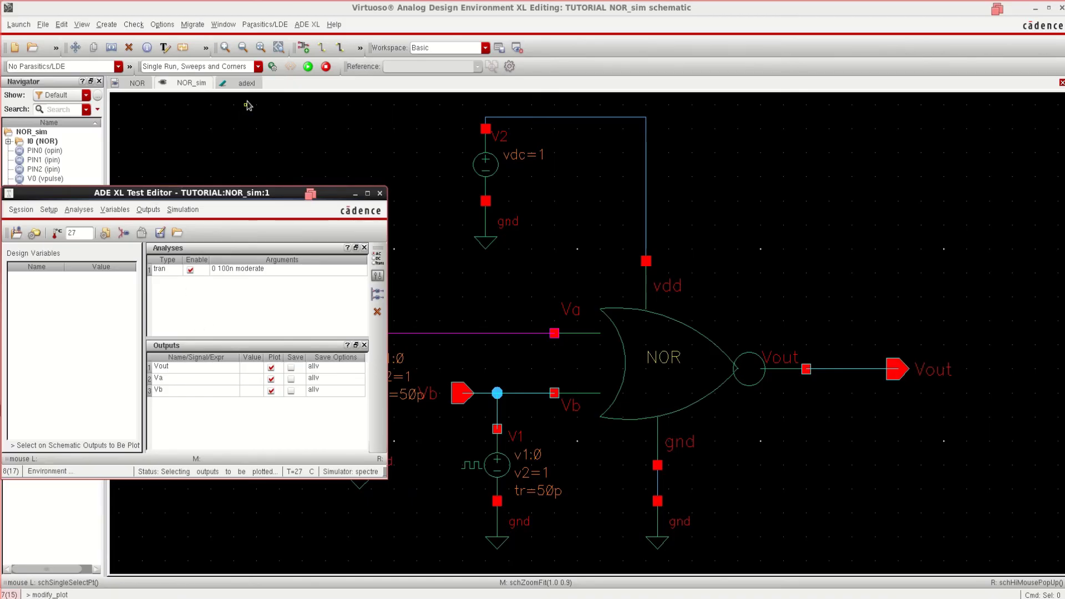
pyautogui.click(242, 84)
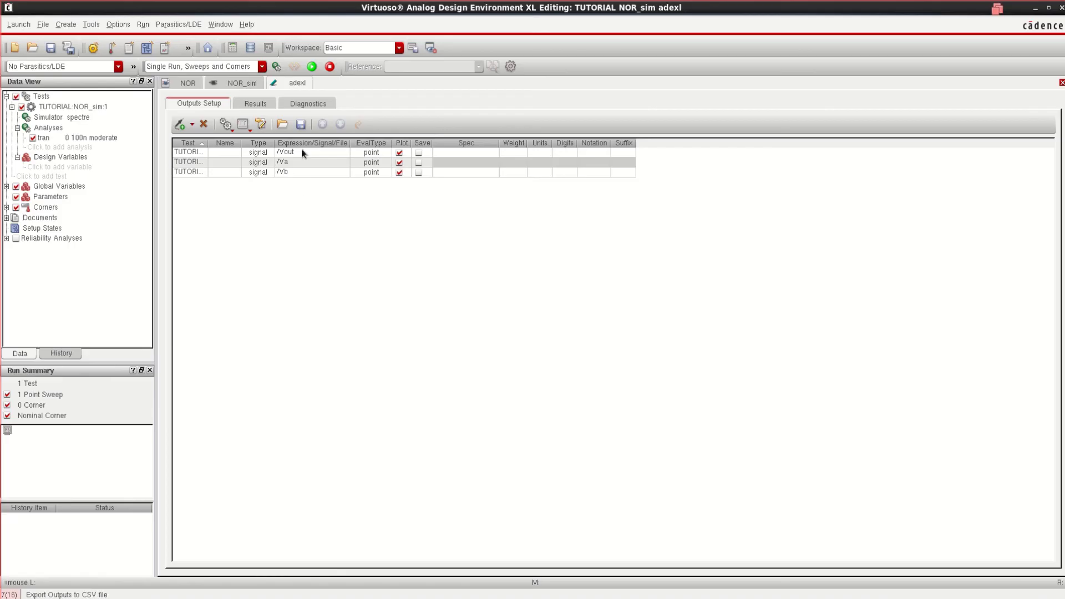
# Run the transient simulation and plot the results in a maximized waveform window
pyautogui.click(312, 67)
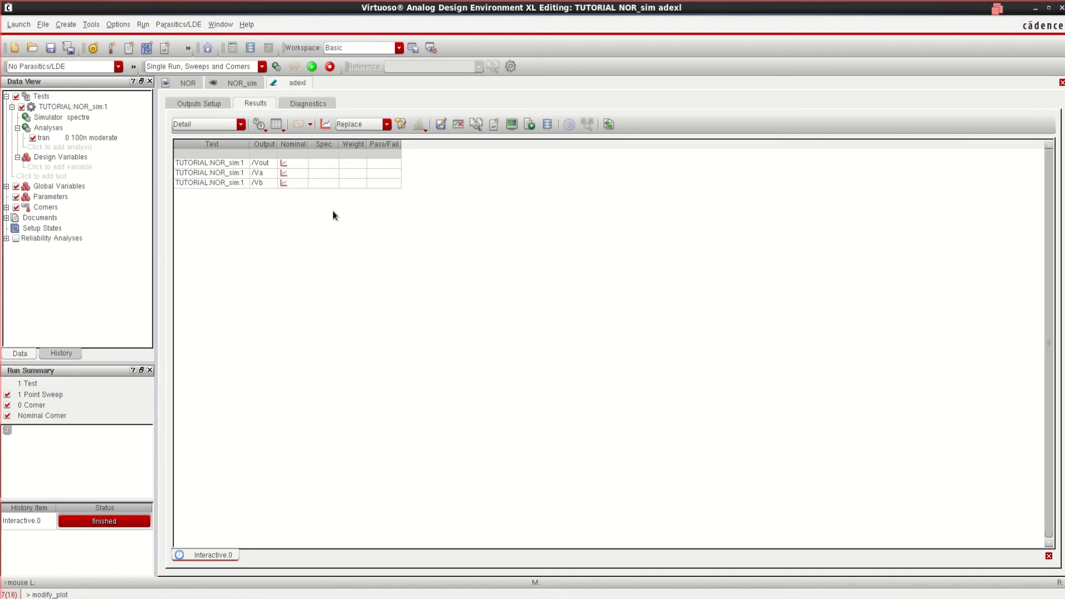
pyautogui.click(325, 125)
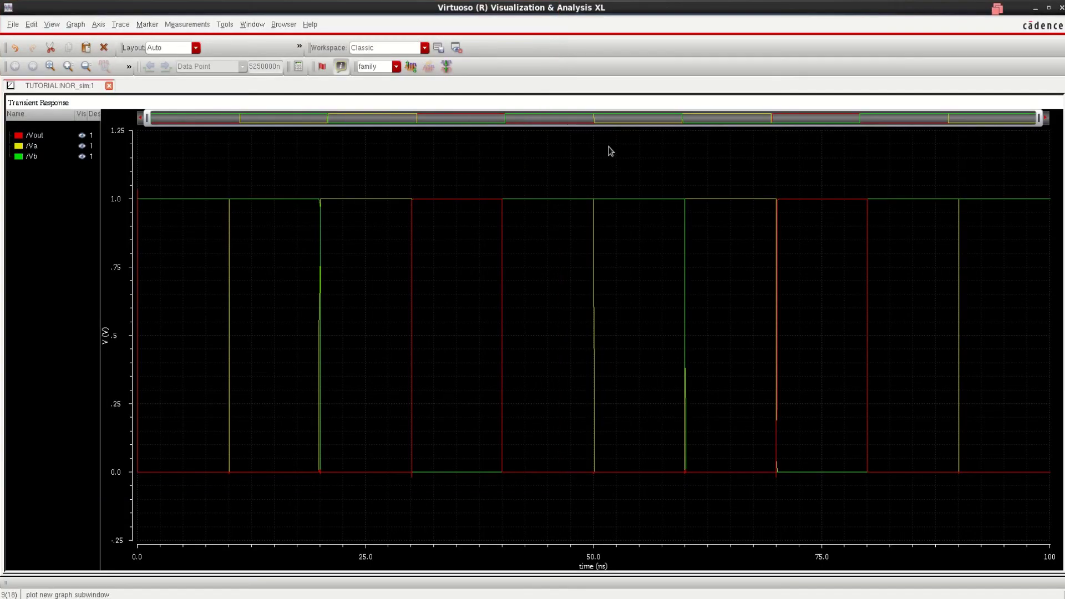
pyautogui.click(648, 125)
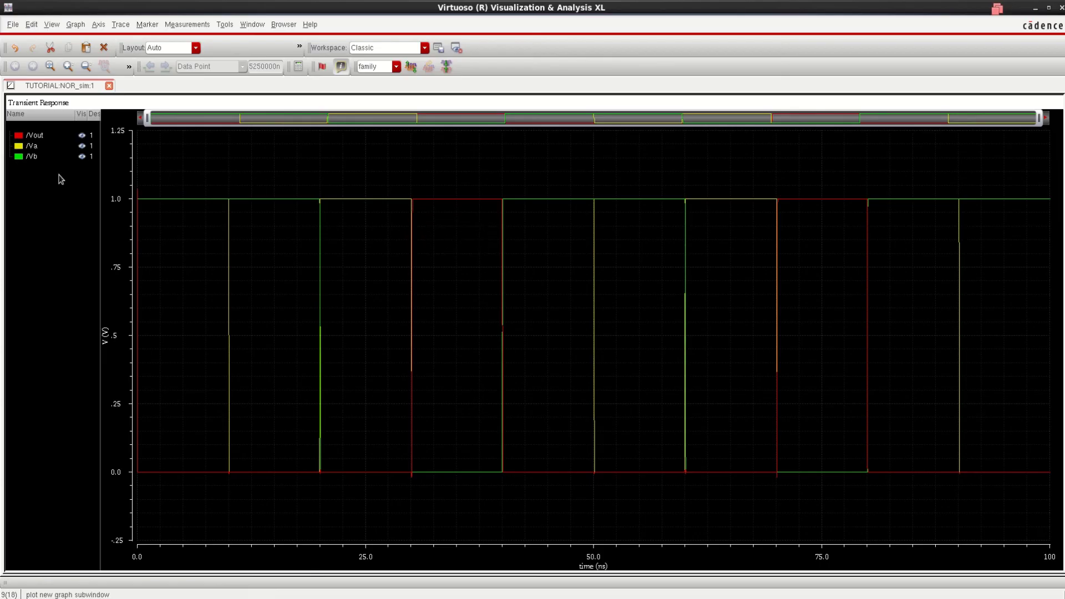
# Set the /Vout, /Va and /Vb traces to thick width
pyautogui.click(32, 136)
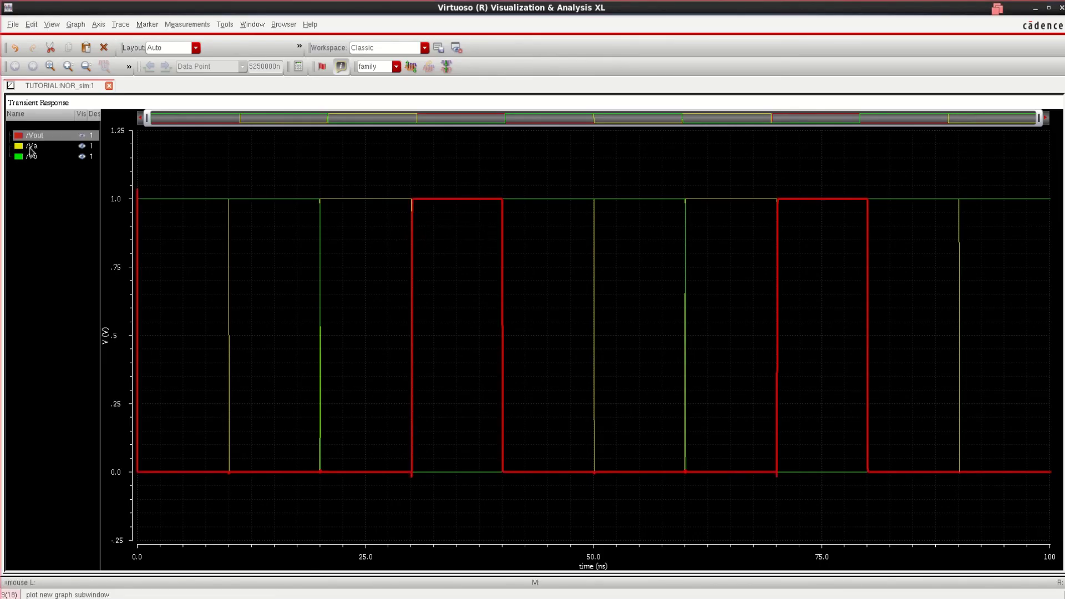
pyautogui.keyDown('ctrl'); pyautogui.click(31, 147); pyautogui.keyUp('ctrl')
pyautogui.keyDown('ctrl'); pyautogui.click(32, 156); pyautogui.keyUp('ctrl')
pyautogui.rightClick(34, 157)
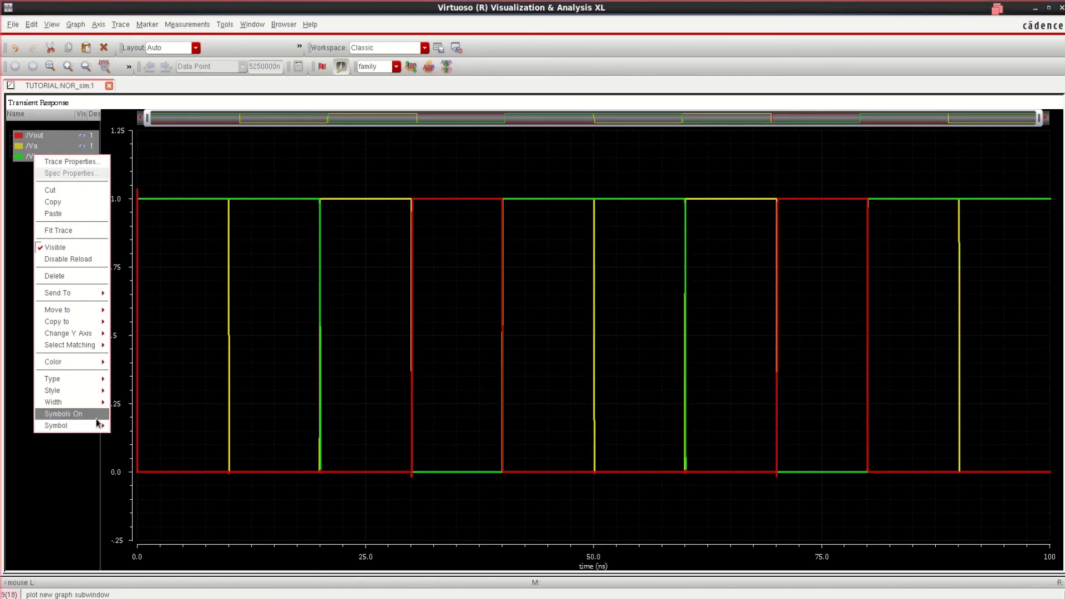
pyautogui.moveTo(97, 402)
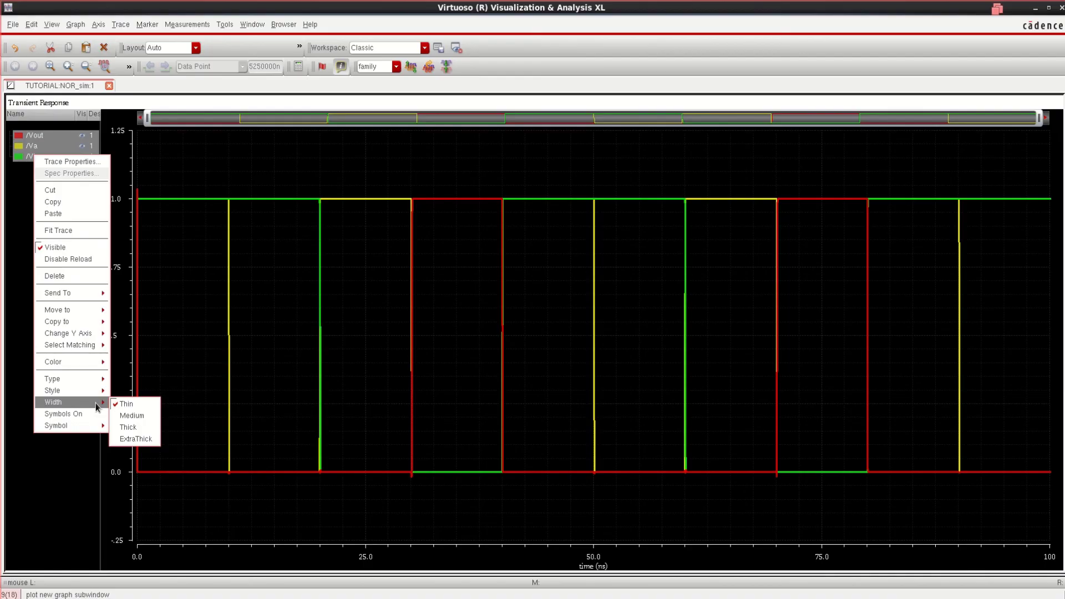
pyautogui.click(133, 427)
pyautogui.rightClick(63, 152)
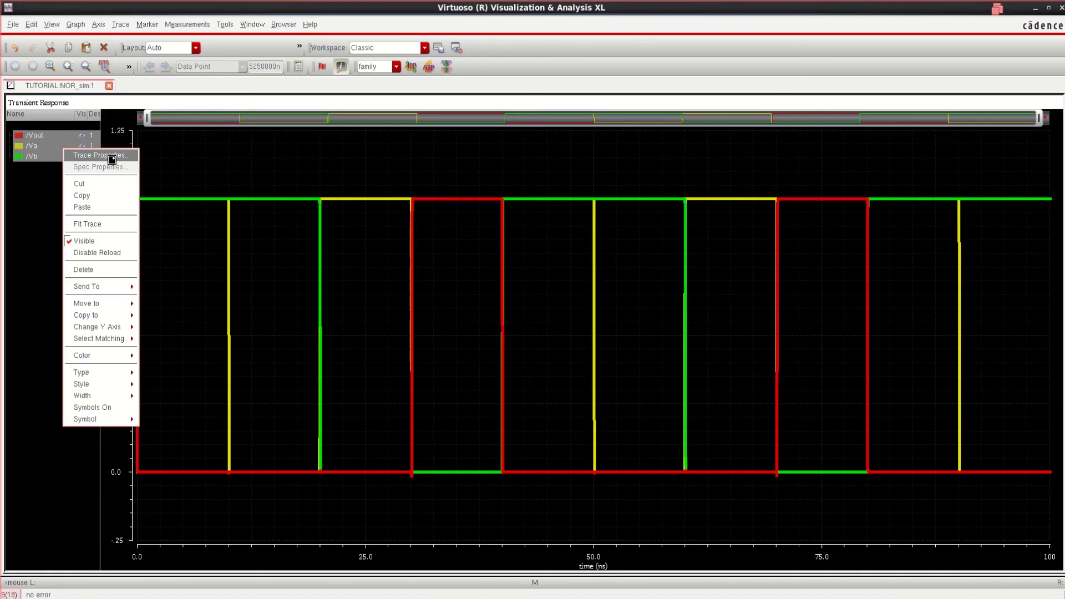
pyautogui.click(32, 168)
pyautogui.rightClick(50, 151)
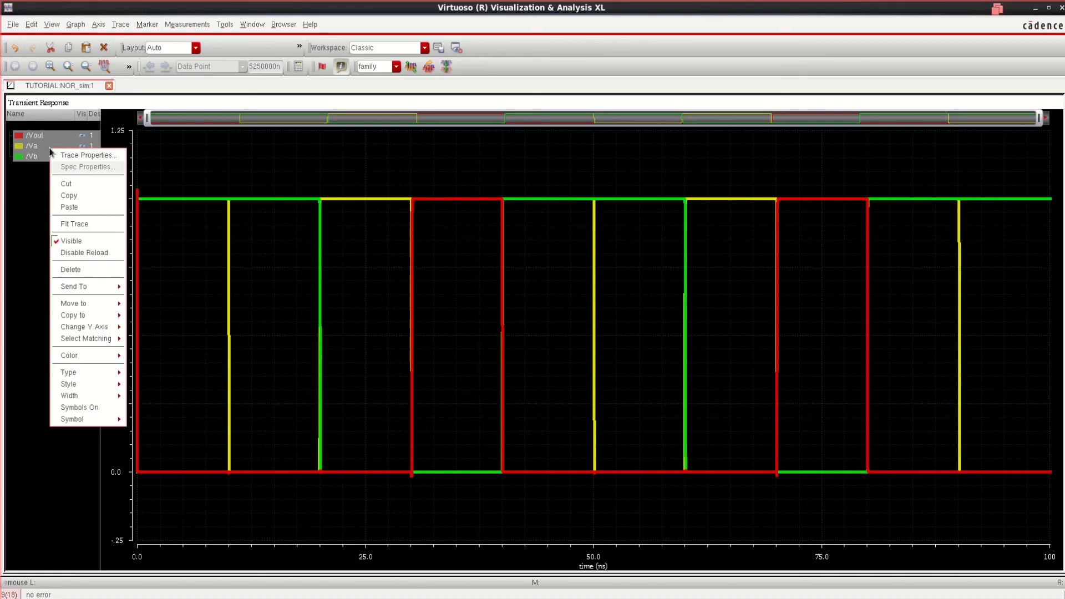
pyautogui.click(43, 183)
# Split the graph into separate strips for /Vout, /Va and /Vb
pyautogui.rightClick(49, 187)
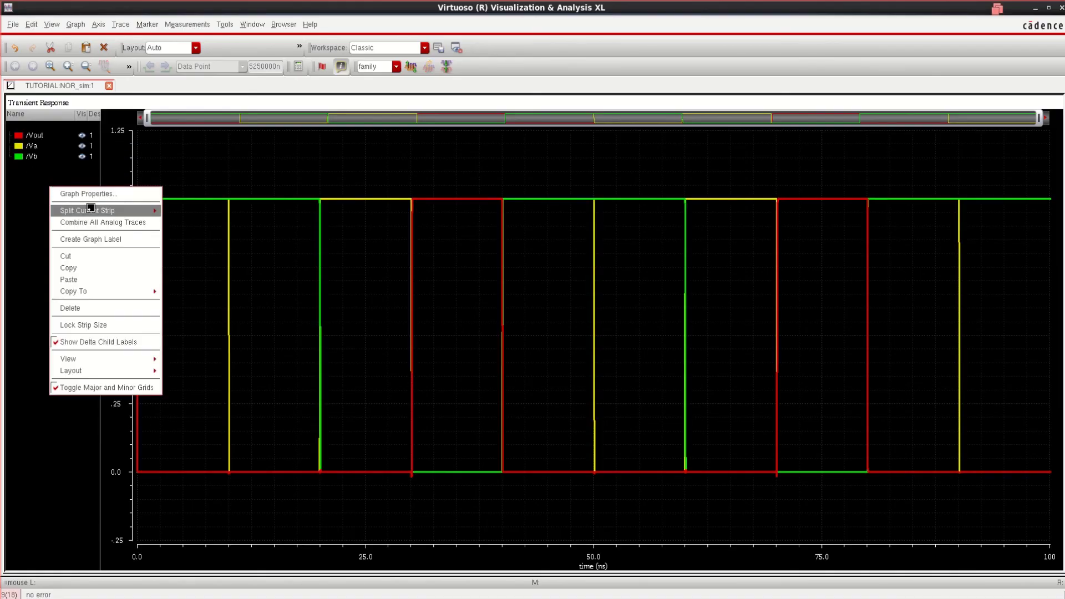
pyautogui.click(135, 210)
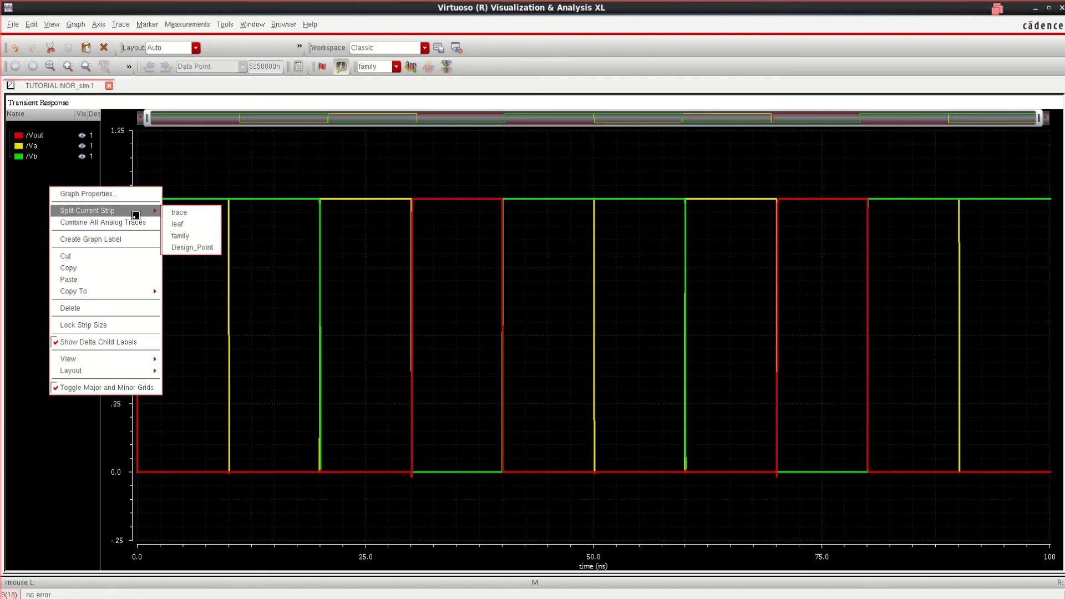
pyautogui.click(183, 212)
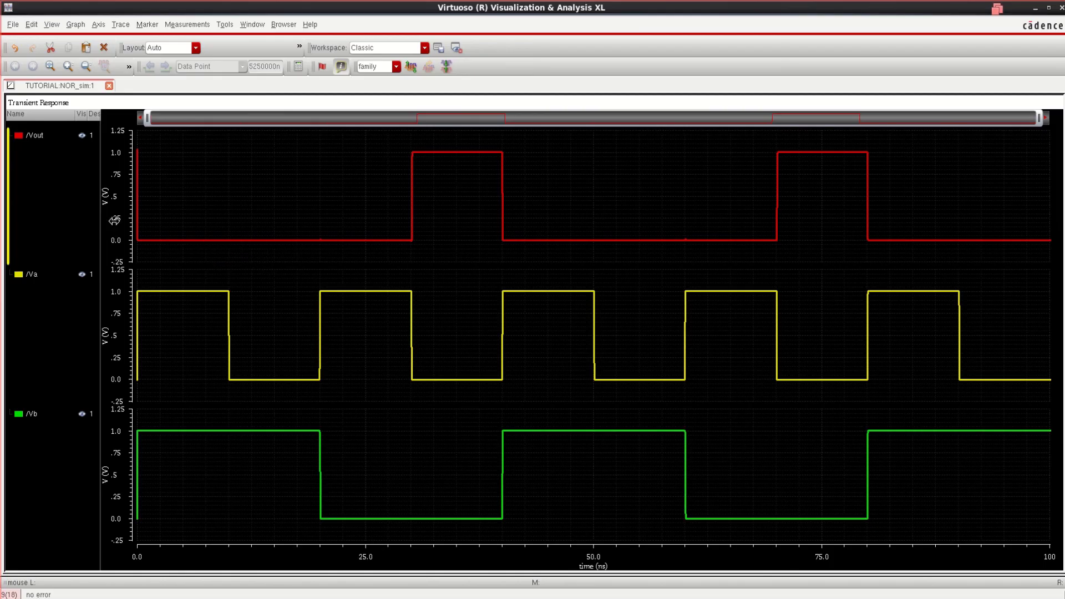
# Add vertical marker V1 and slide it to about 60.44 ns to read values
pyautogui.press('v')
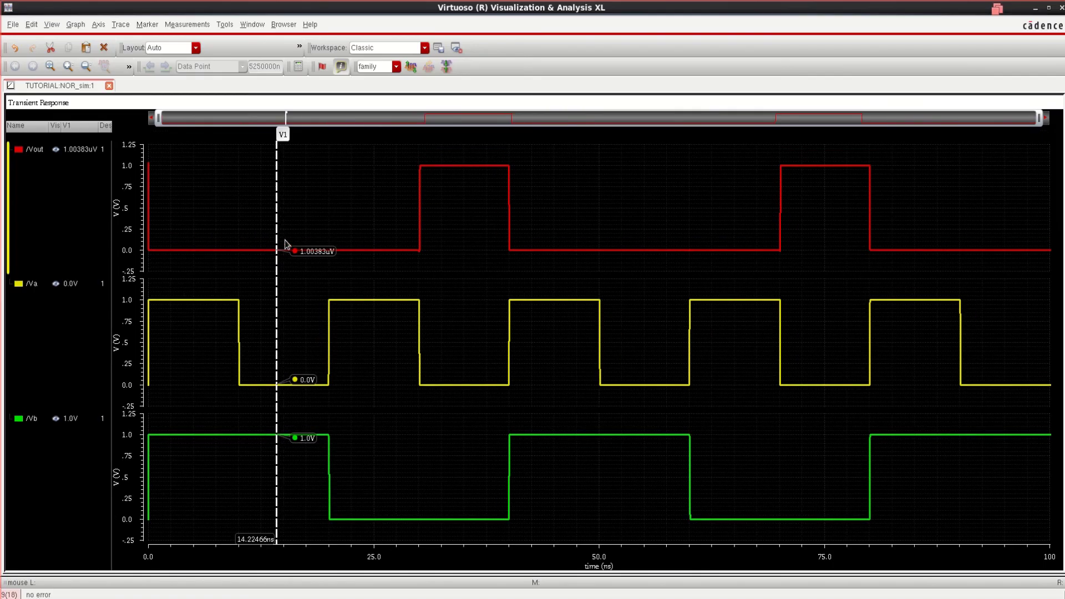
pyautogui.moveTo(277, 222); pyautogui.dragTo(199, 222)
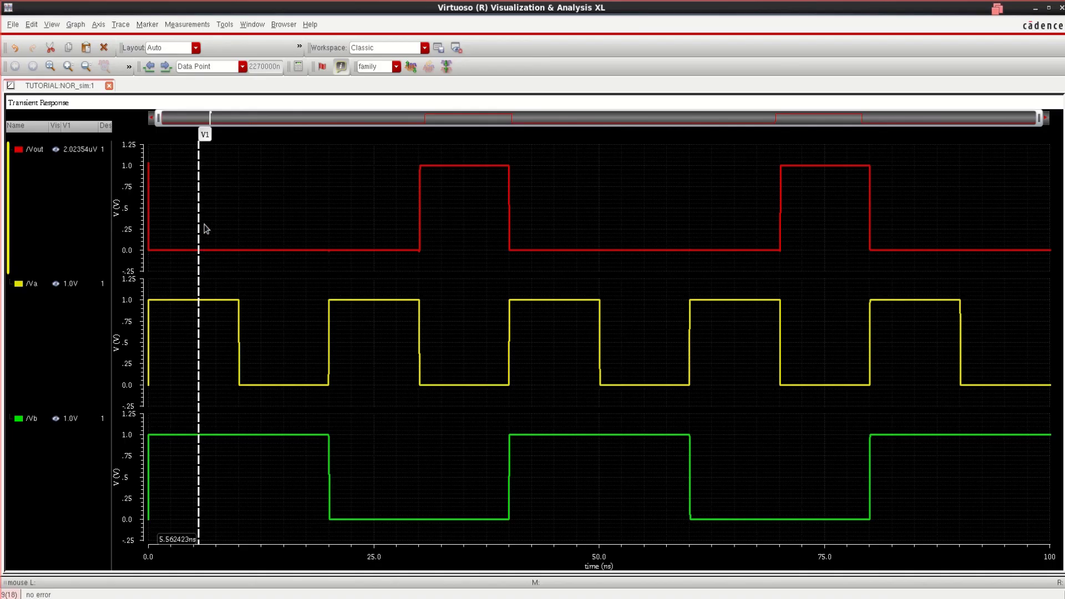
pyautogui.moveTo(198, 223); pyautogui.dragTo(694, 255)
# Set the waveform graph background colour to white
pyautogui.rightClick(607, 201)
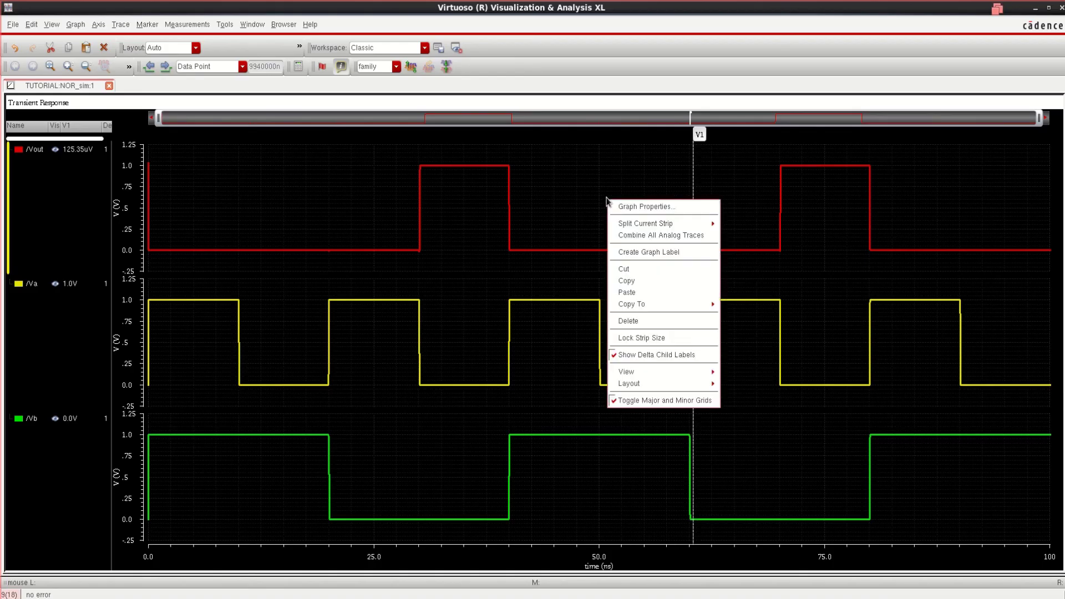
pyautogui.click(640, 206)
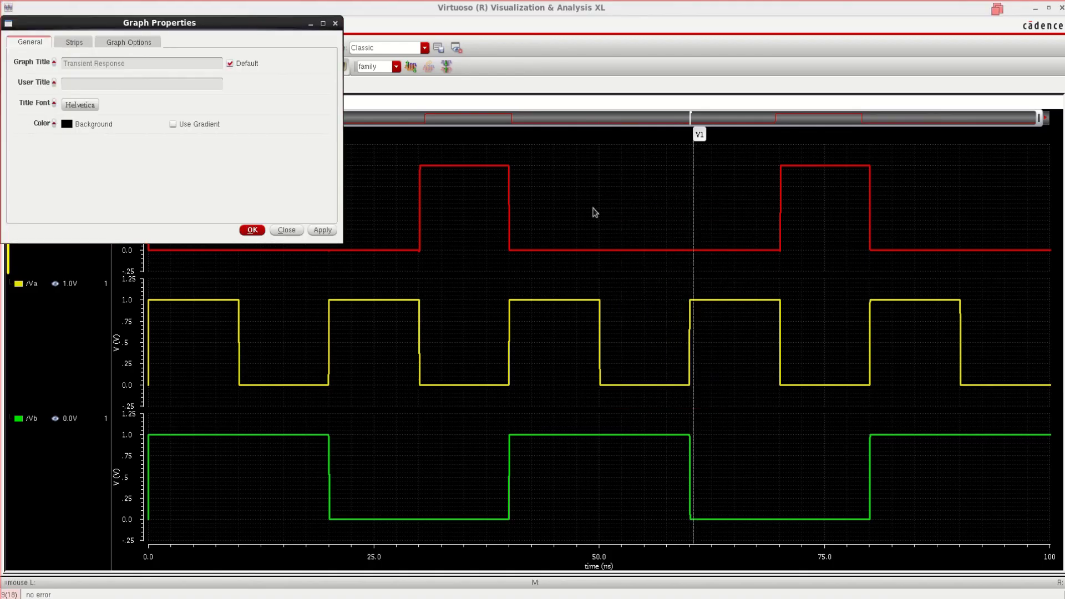
pyautogui.click(67, 125)
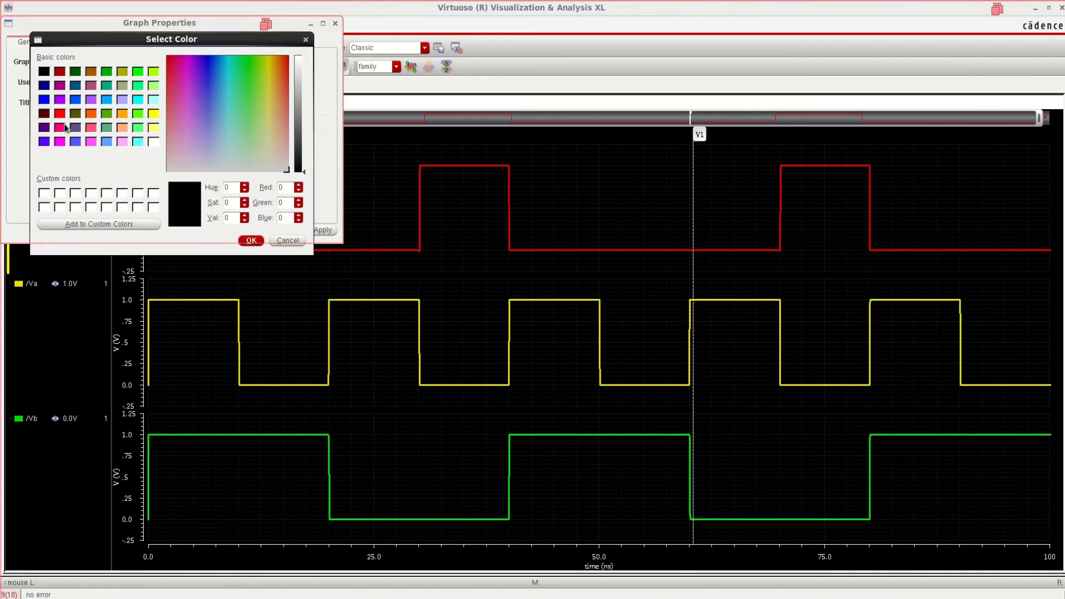
pyautogui.click(153, 142)
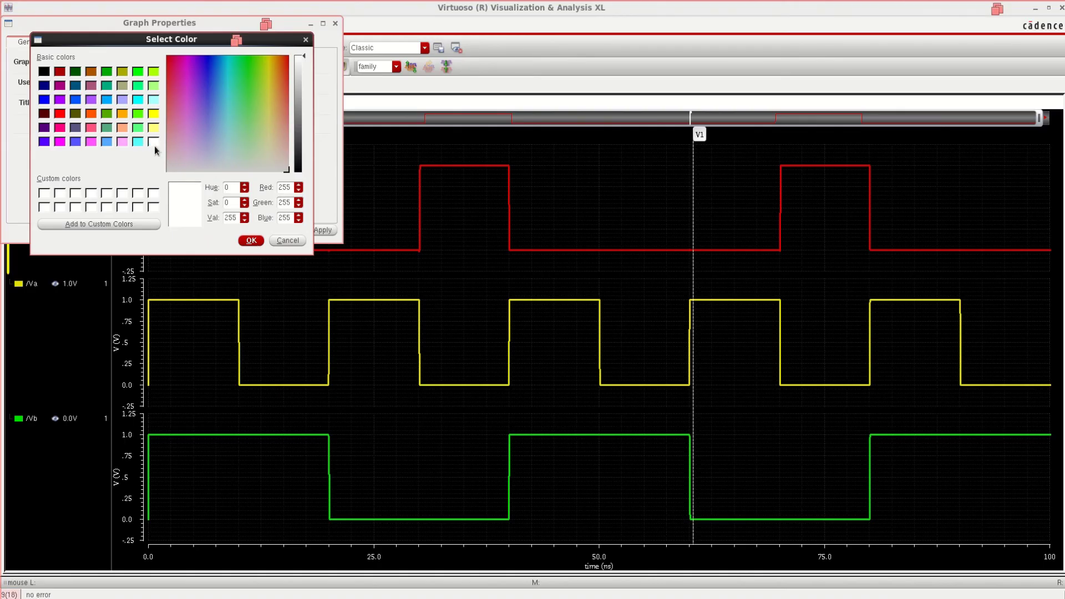
pyautogui.click(251, 240)
pyautogui.click(252, 230)
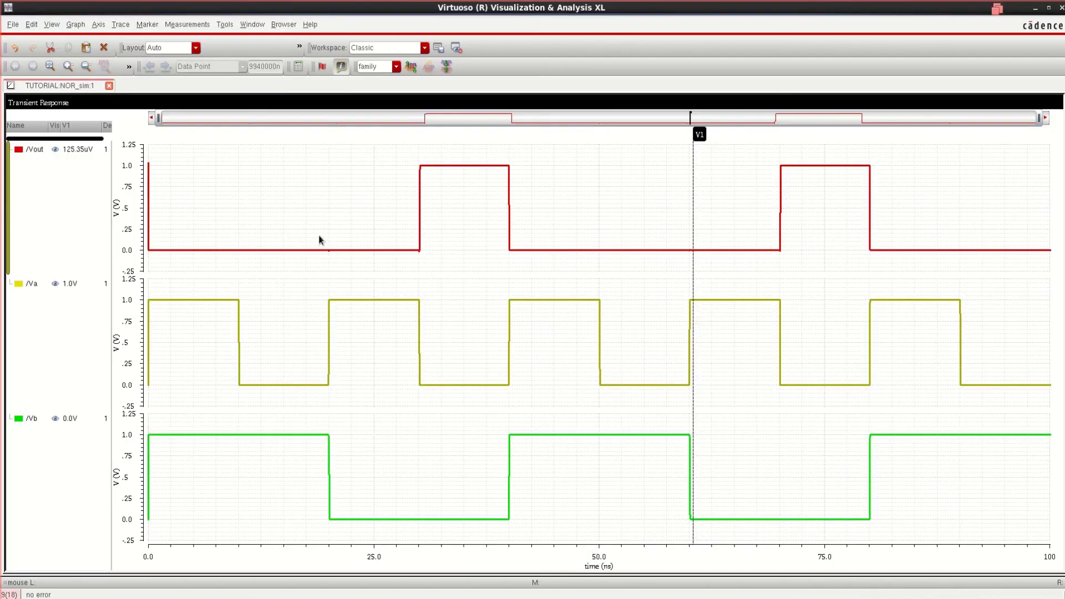
# Delete the V1 vertical marker from the waveforms
pyautogui.click(40, 150)
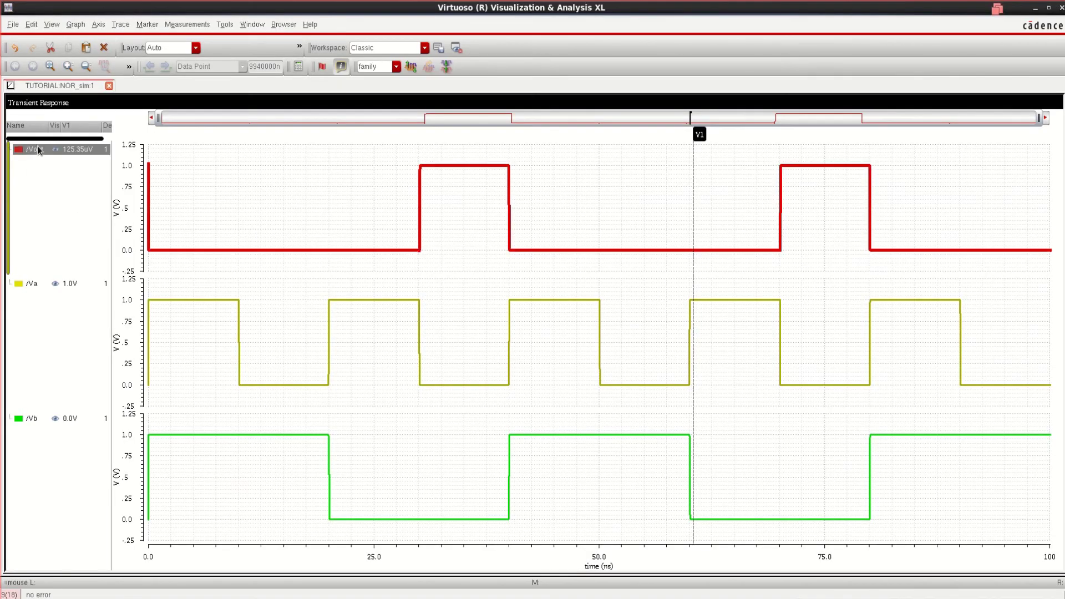
pyautogui.click(32, 284)
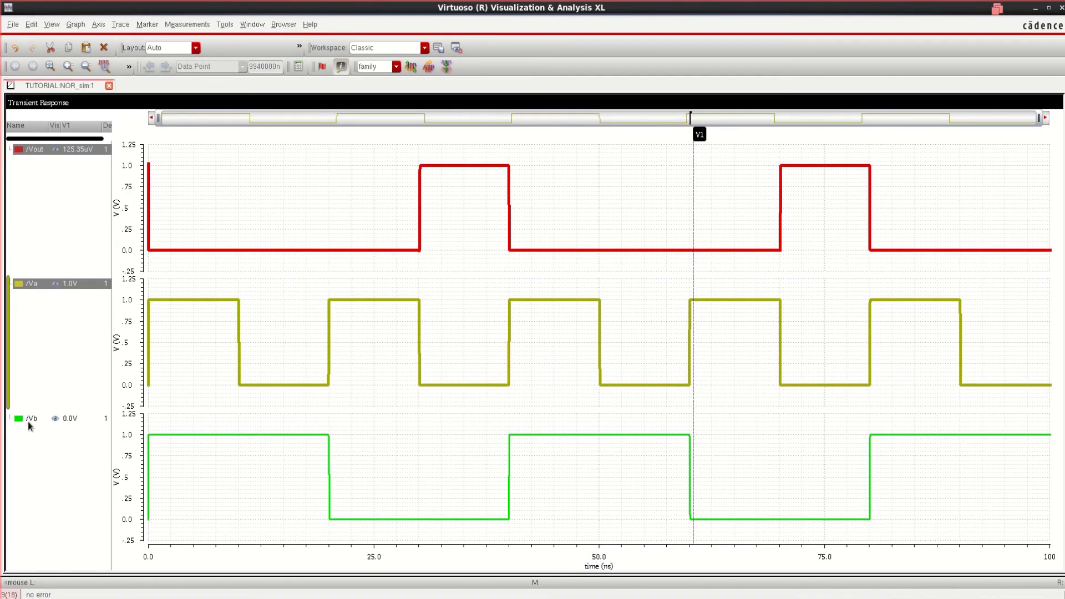
pyautogui.click(31, 419)
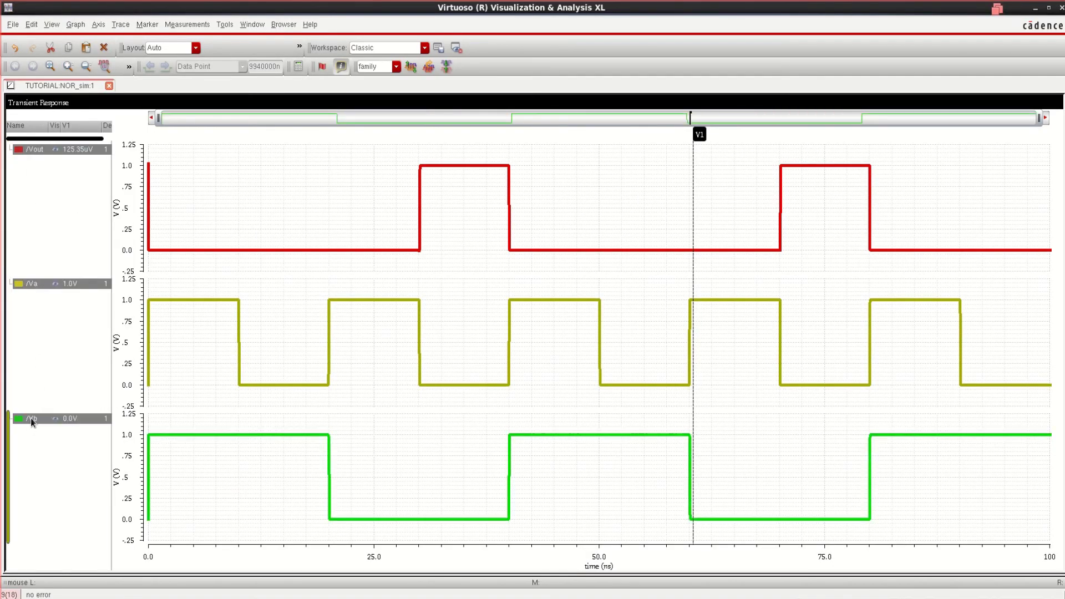
pyautogui.rightClick(691, 164)
pyautogui.click(693, 160)
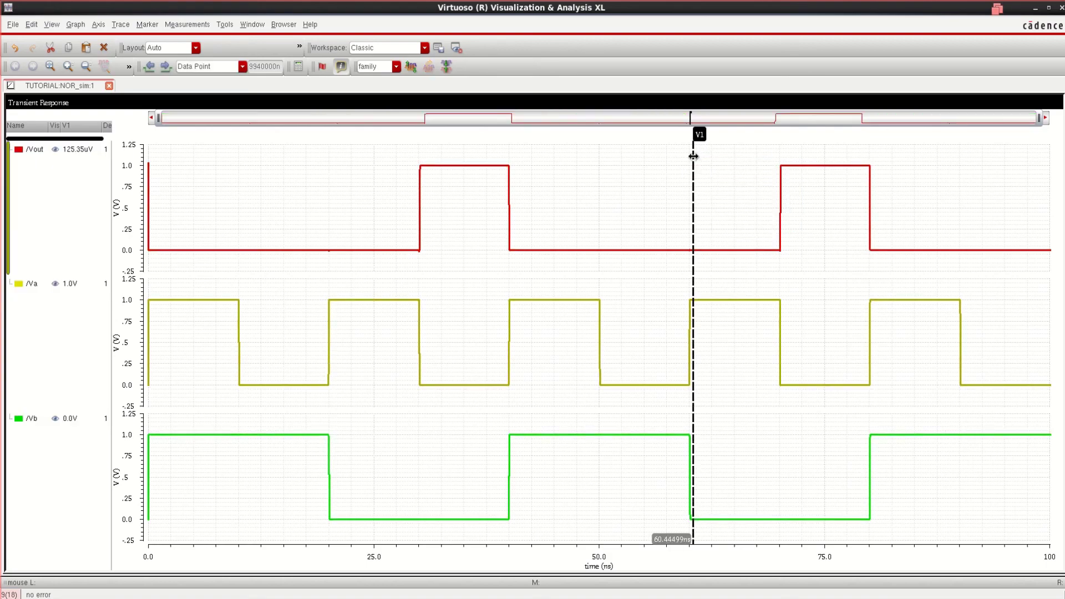
pyautogui.rightClick(693, 160)
pyautogui.click(717, 237)
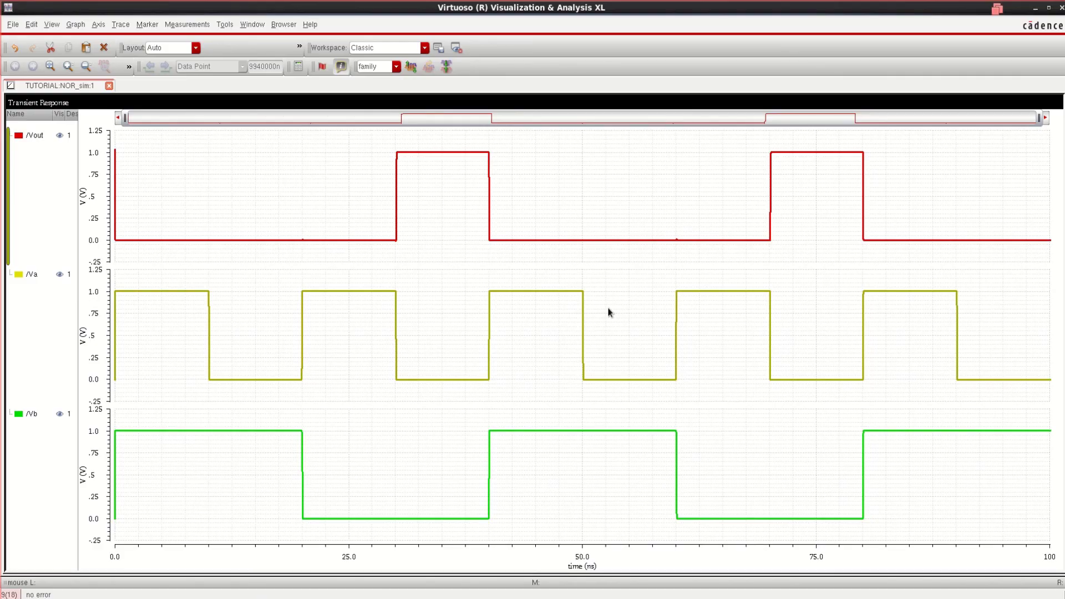
pyautogui.moveTo(715, 292)
pyautogui.moveTo(688, 240)
# Close the waveform viewer and return to the NOR_sim schematic
pyautogui.click(1035, 7)
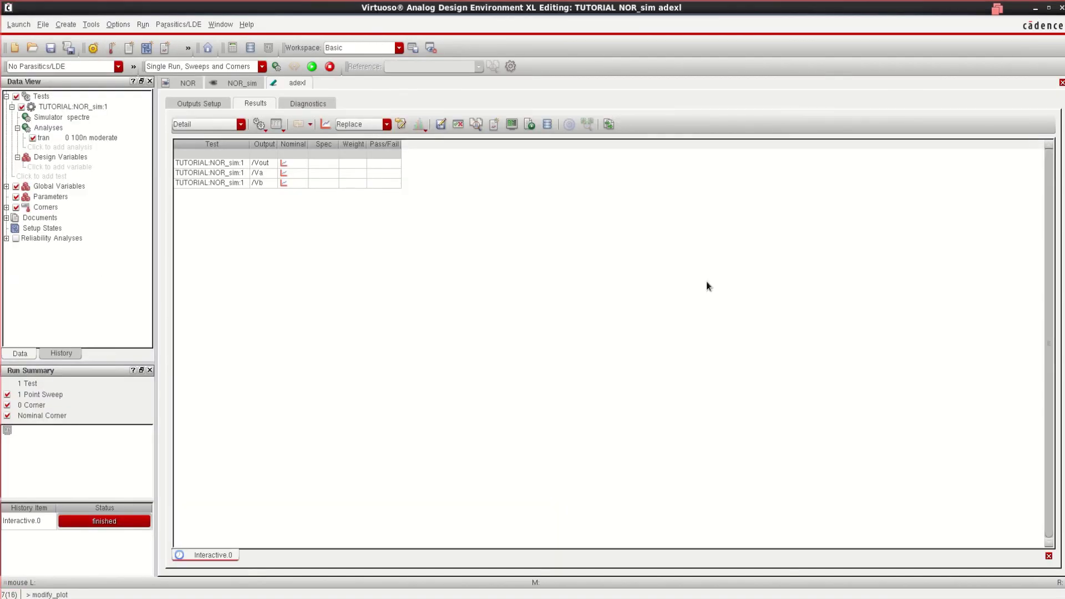
pyautogui.click(204, 105)
pyautogui.click(255, 105)
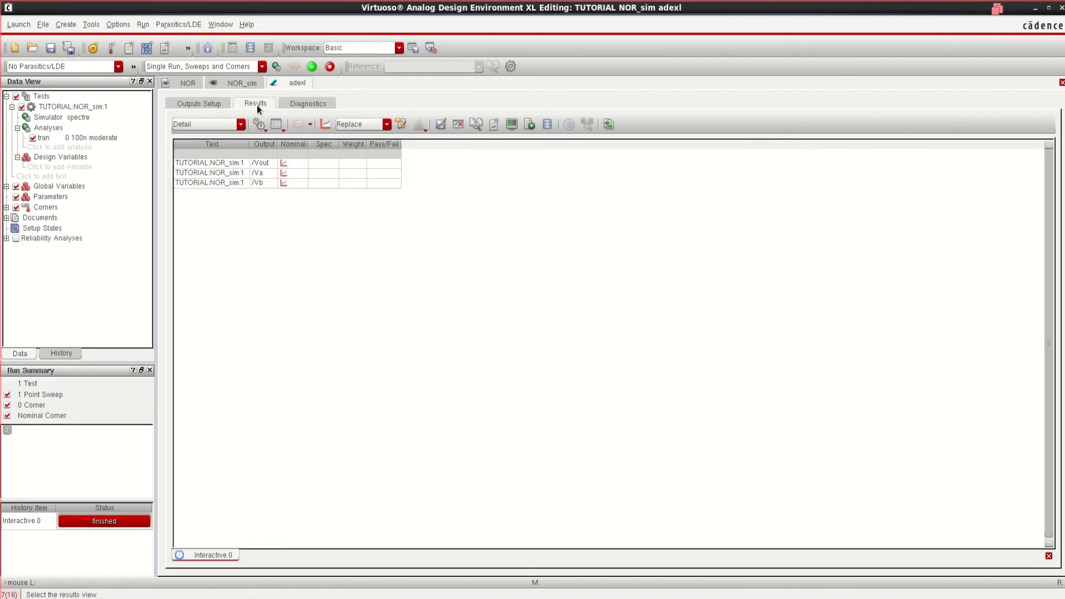
pyautogui.click(236, 83)
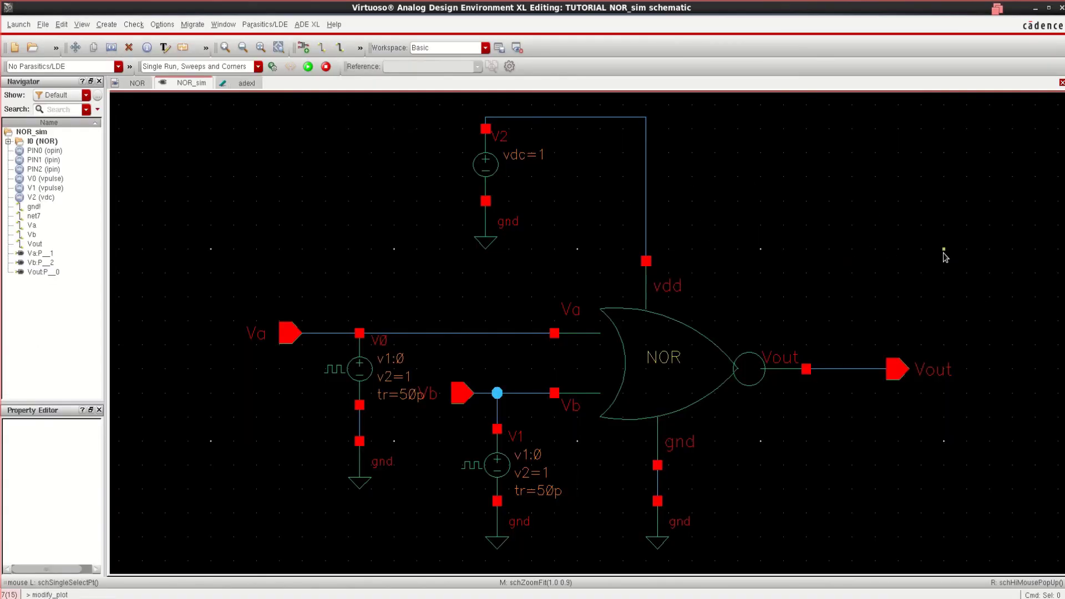